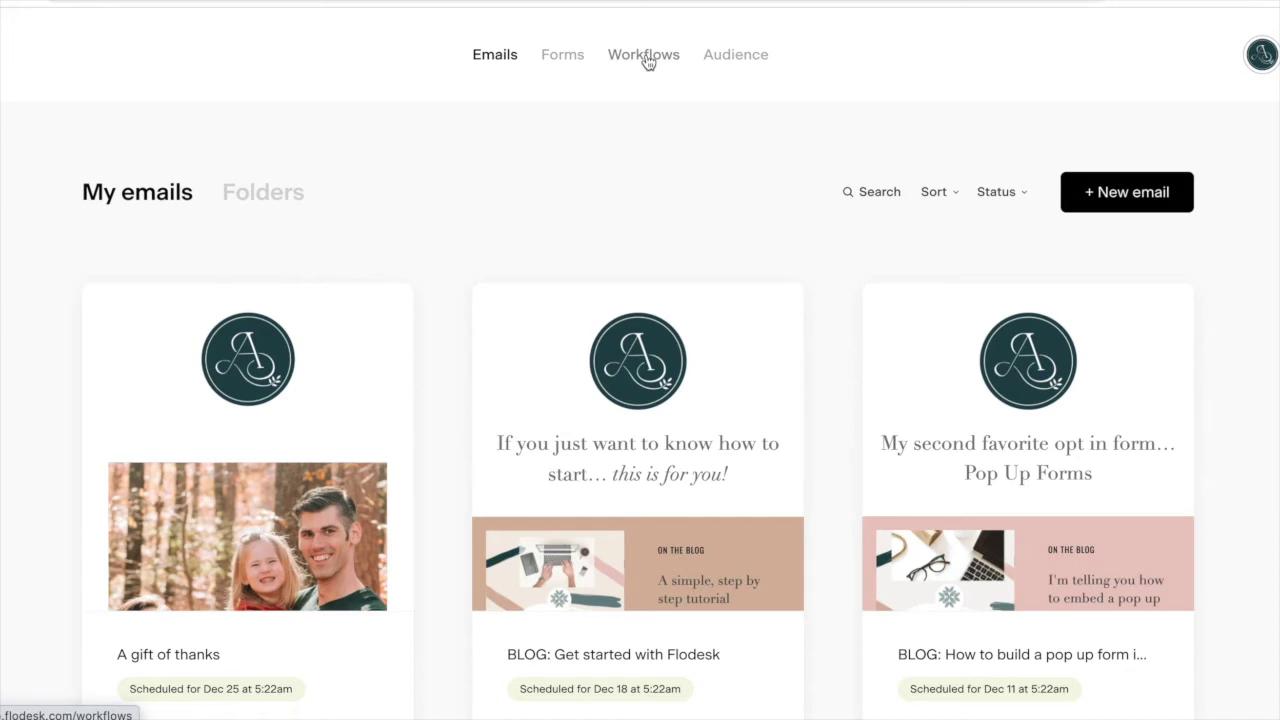
- Create a new workflow from scratch and name it "Tutorial"
click(646, 59)
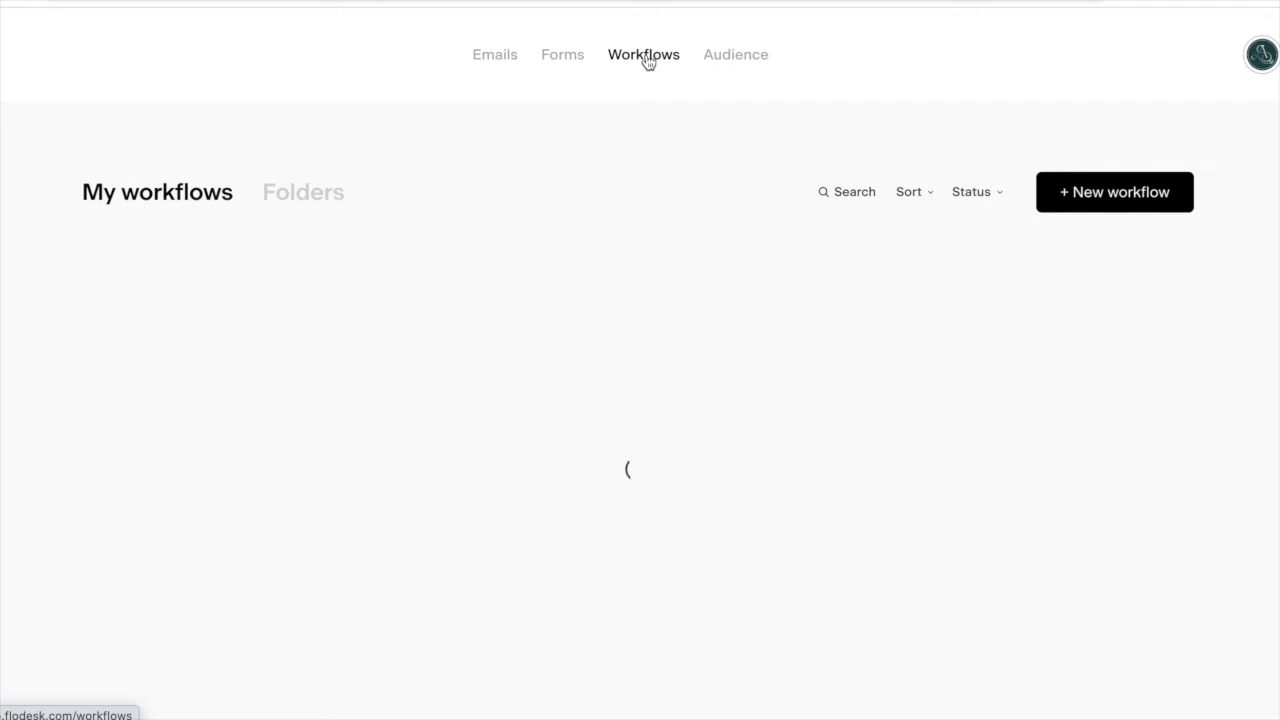
click(1113, 195)
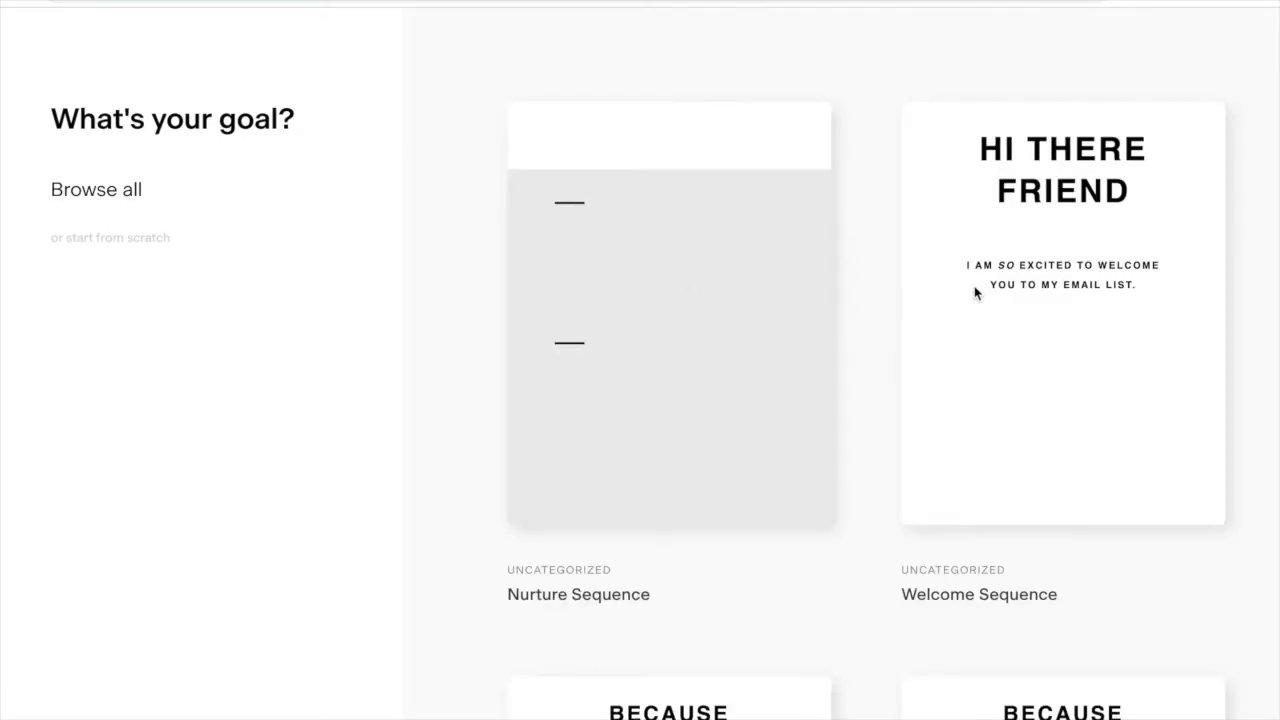
click(132, 241)
click(577, 352)
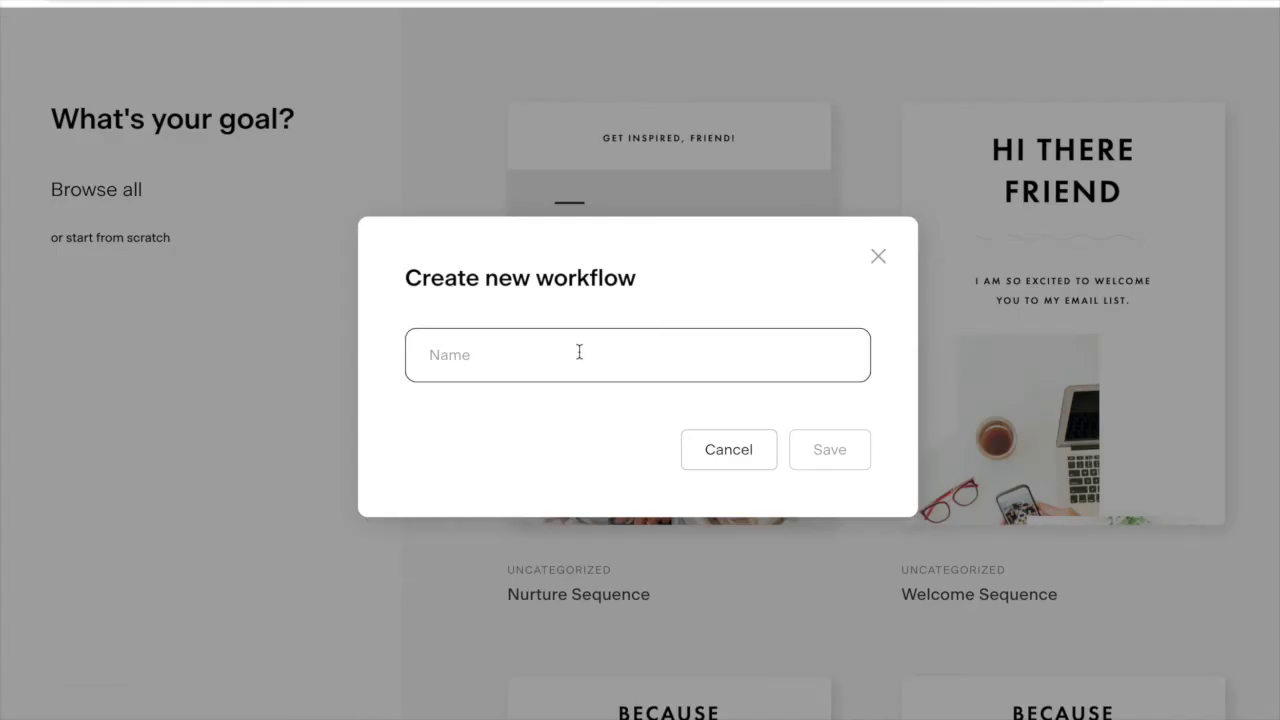
text(Tutorial)
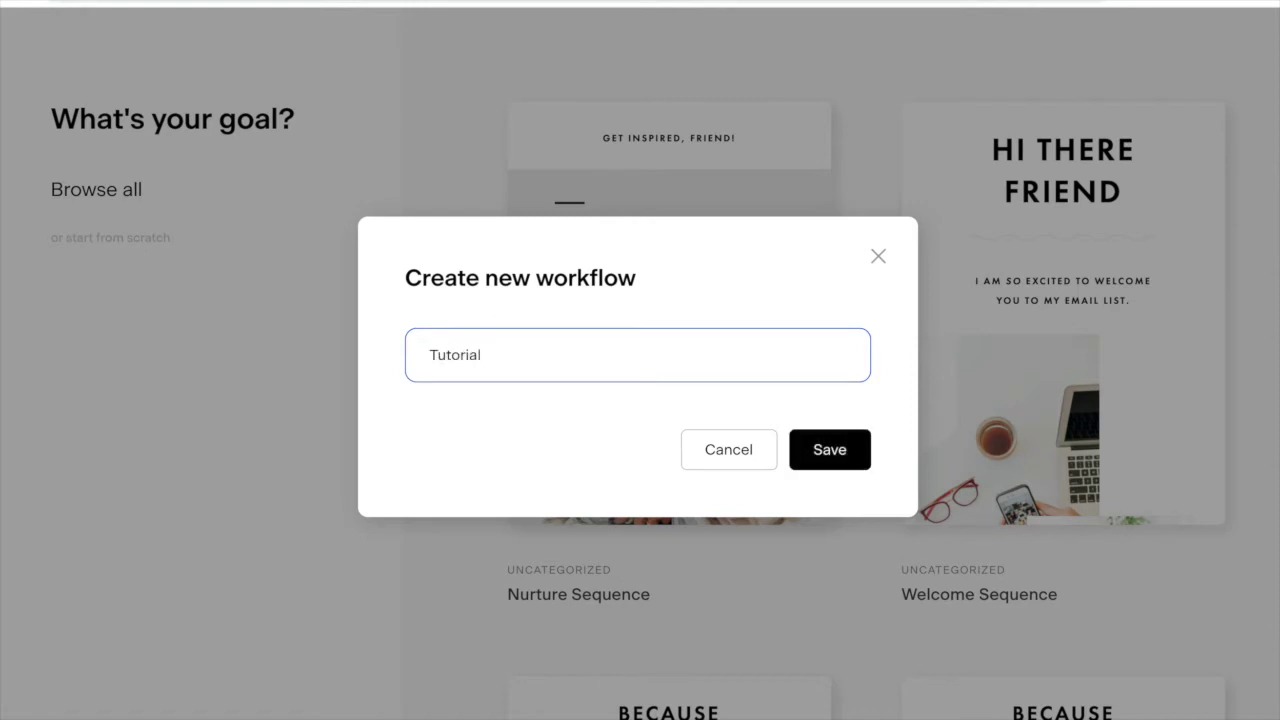
click(836, 450)
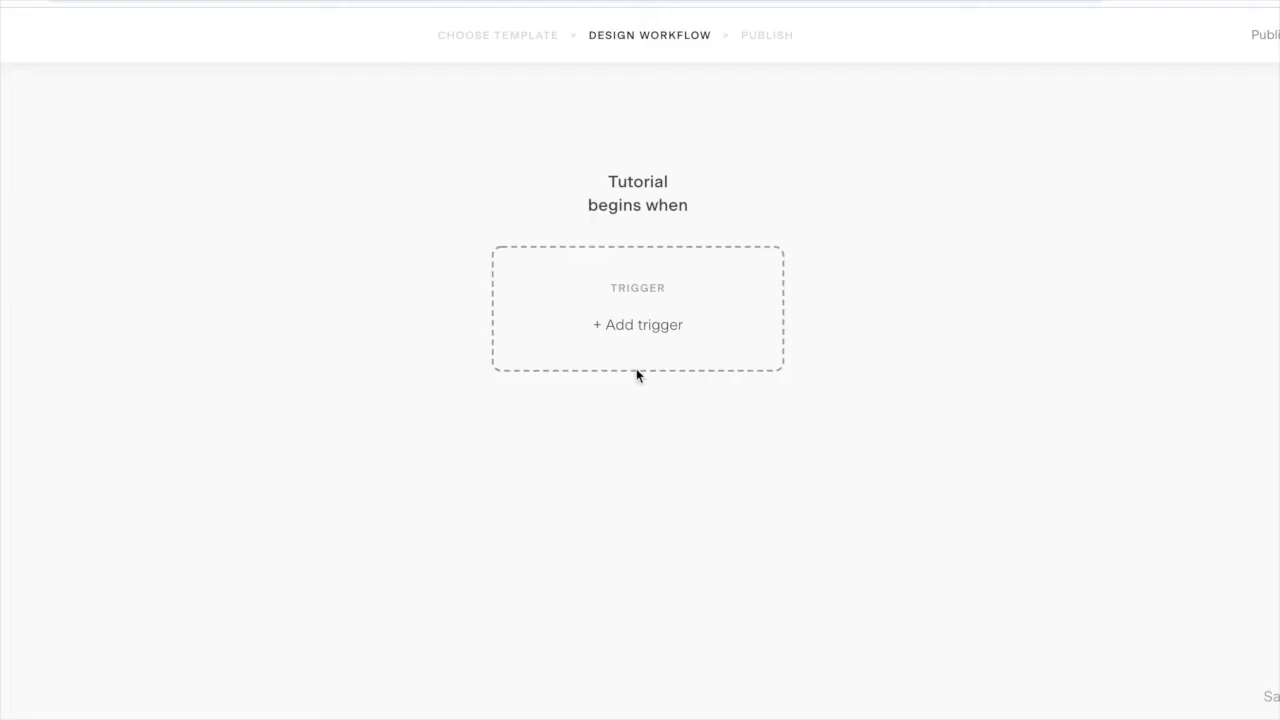
- Set the workflow trigger to a subscriber being added to the "Valuable Lead Magnet Freebie" segment
click(644, 327)
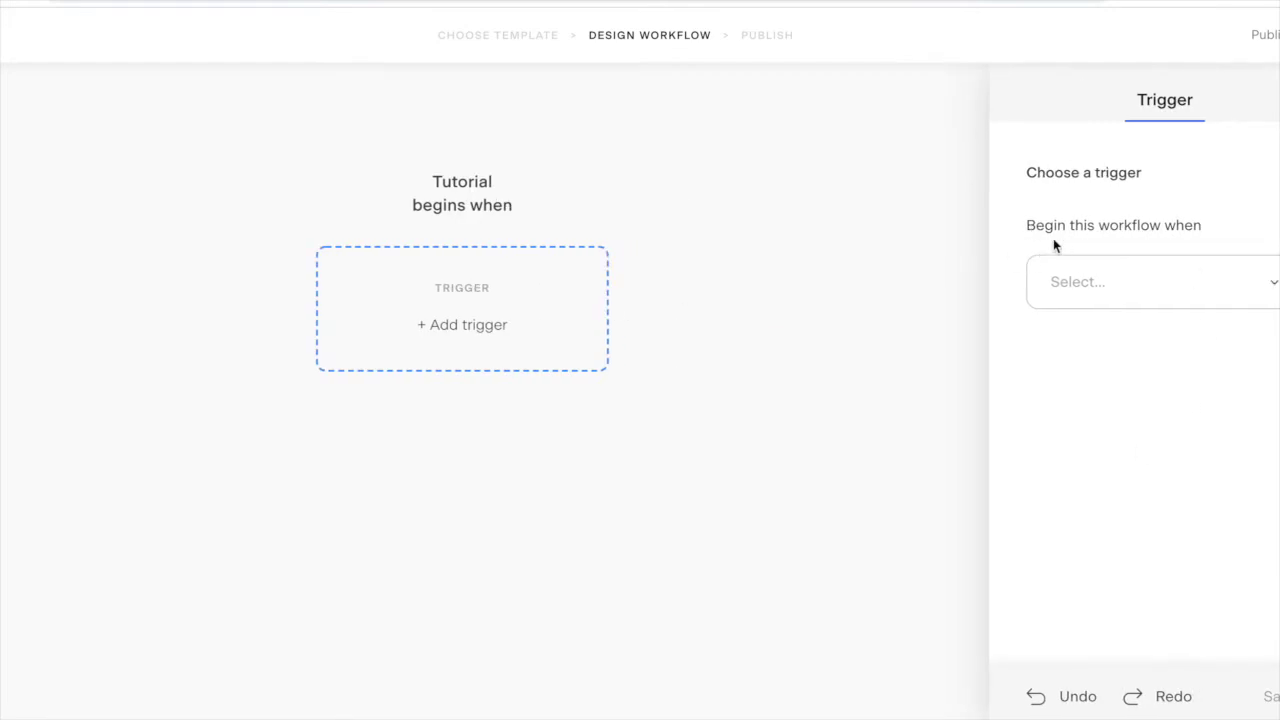
click(1180, 283)
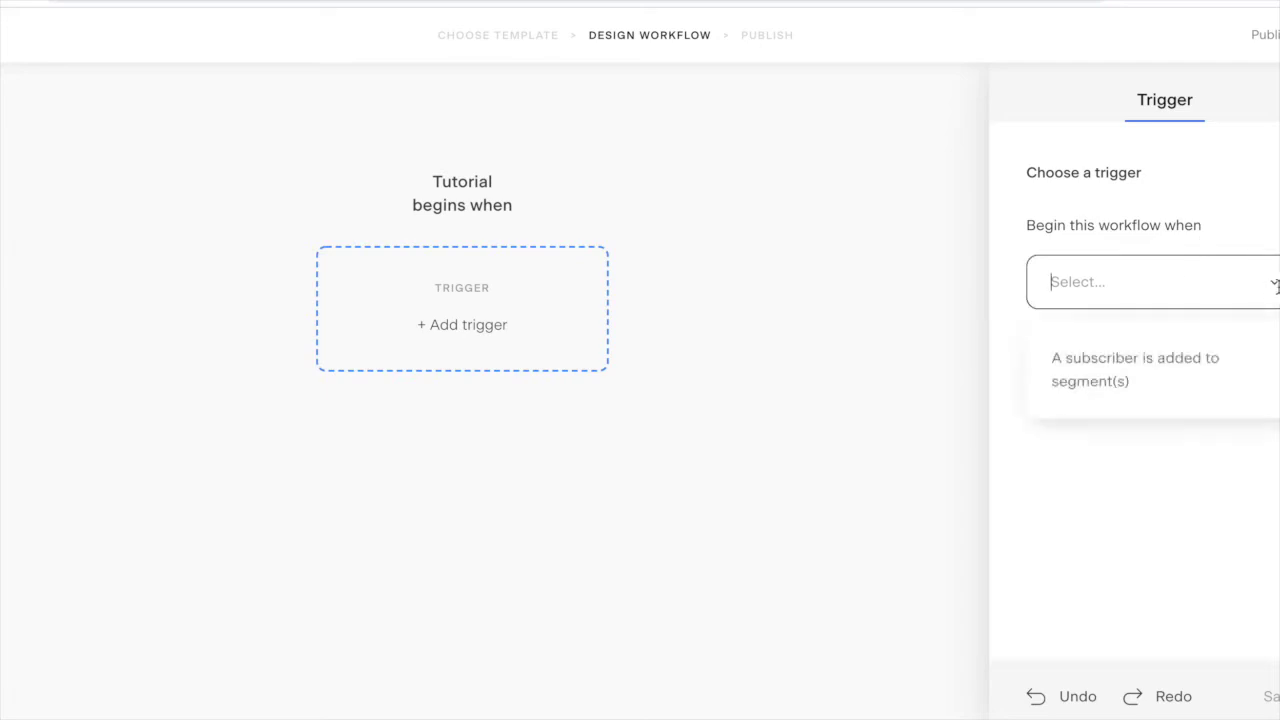
click(1106, 371)
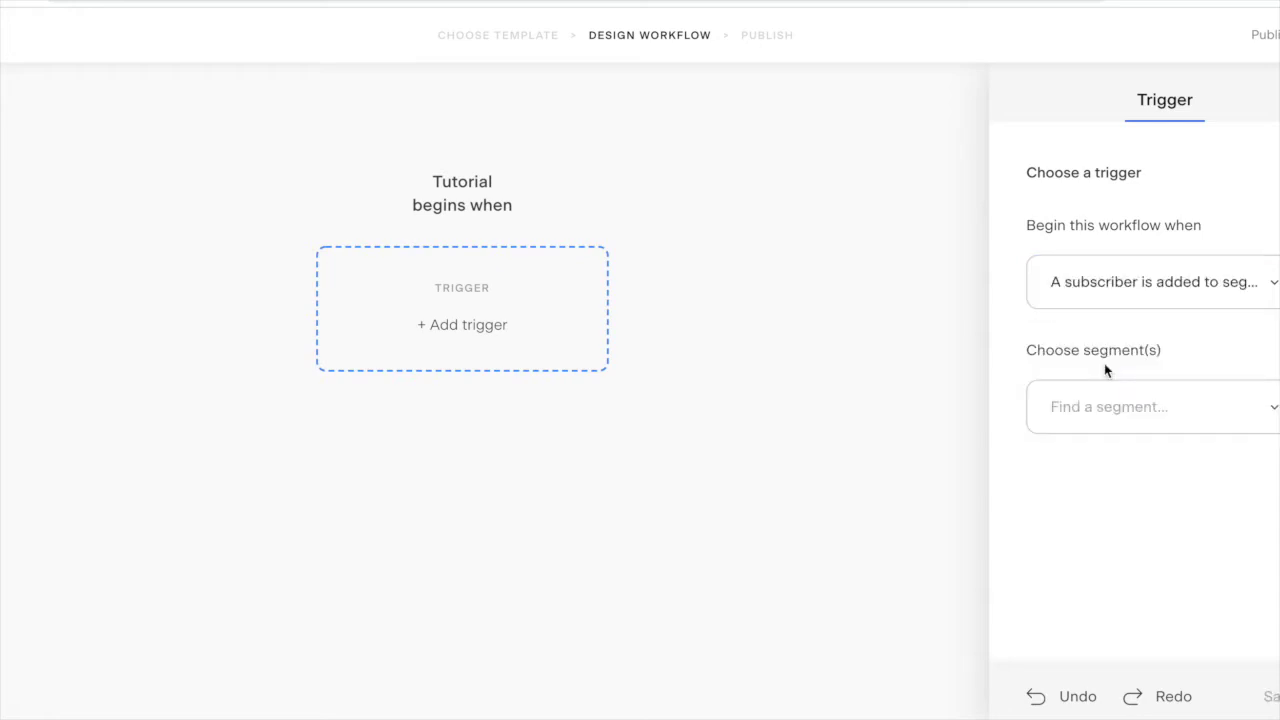
click(1140, 408)
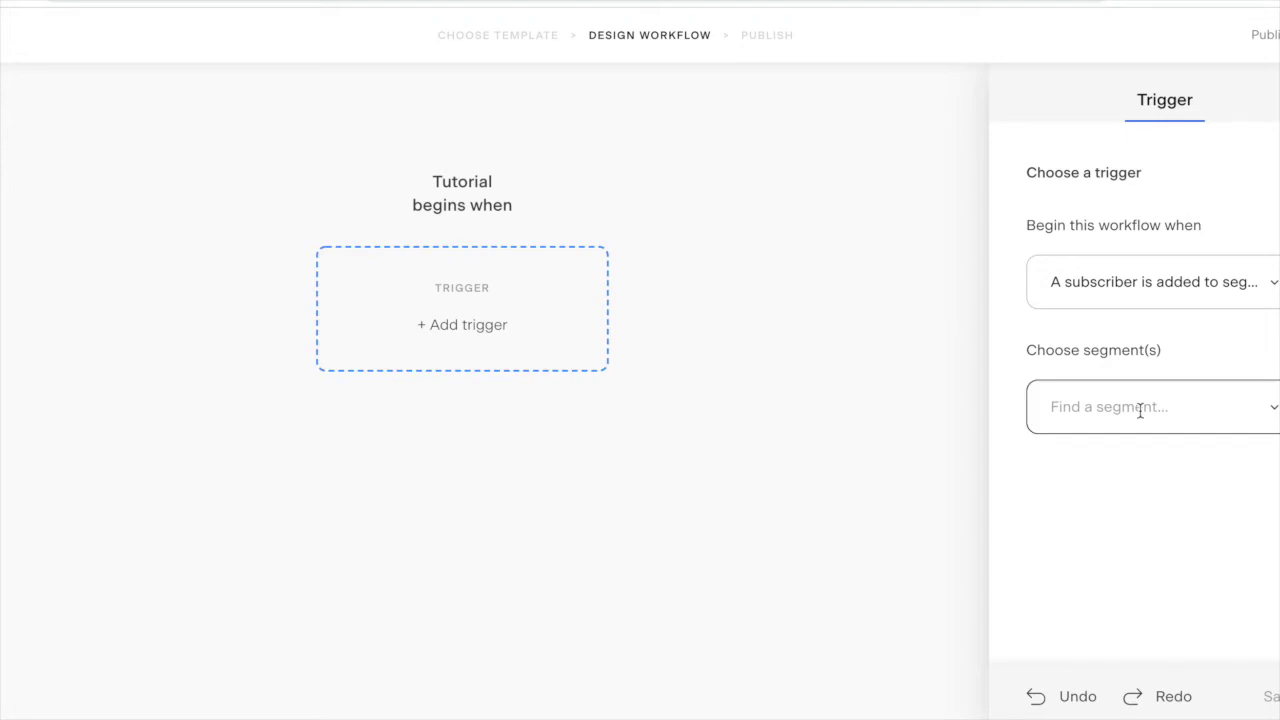
click(1274, 410)
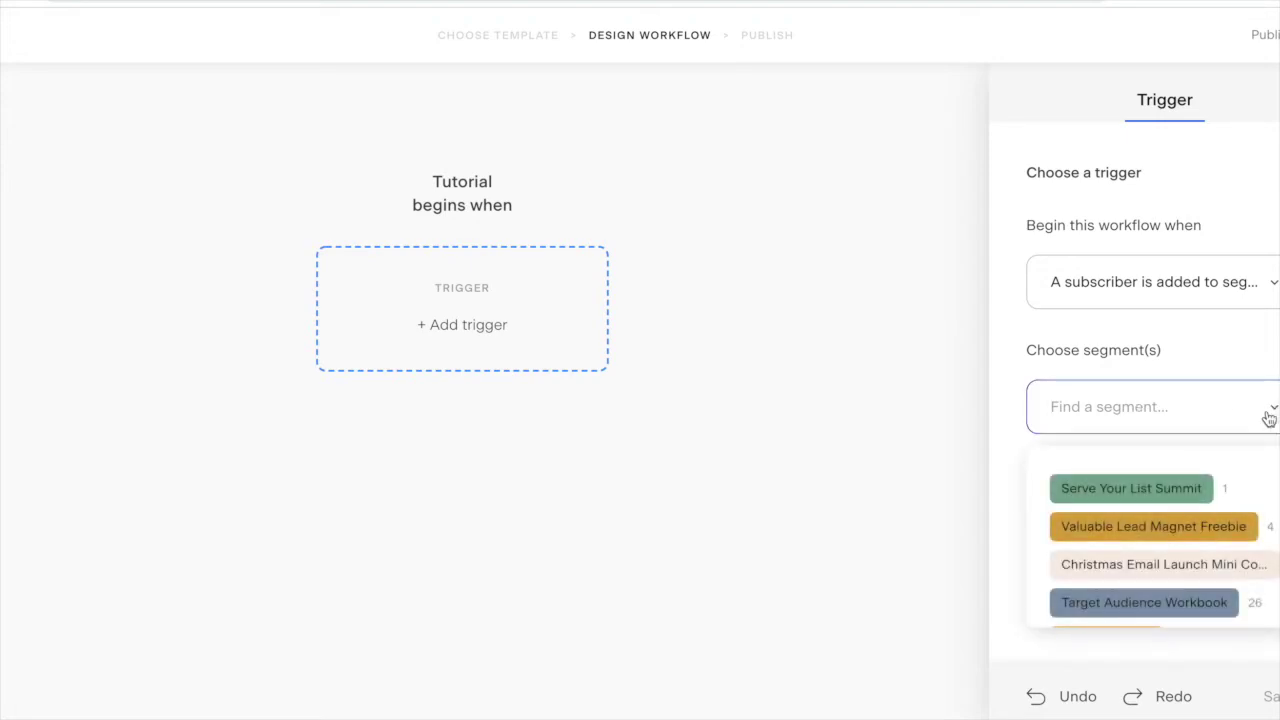
click(1195, 536)
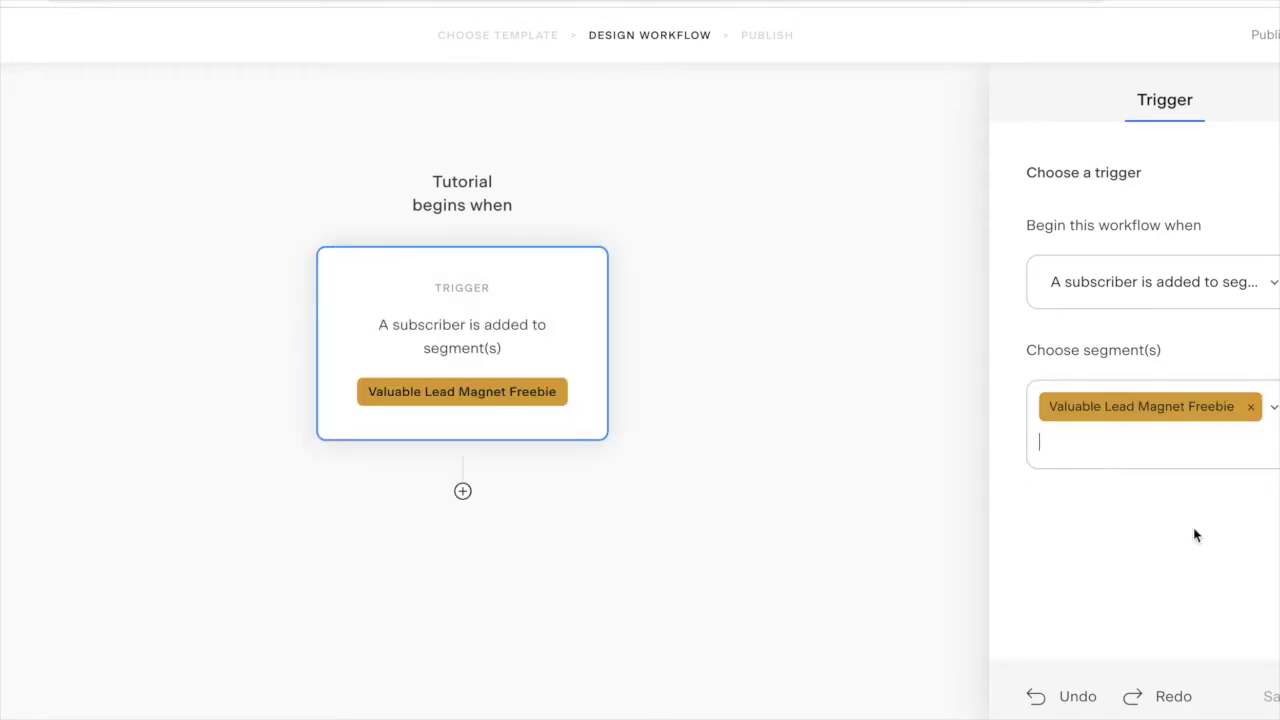
- Add an email after the trigger as a copy of "FUNNEL WELCOME SEQUENCE: Email 1", found by searching existing emails for "welcome"
click(463, 492)
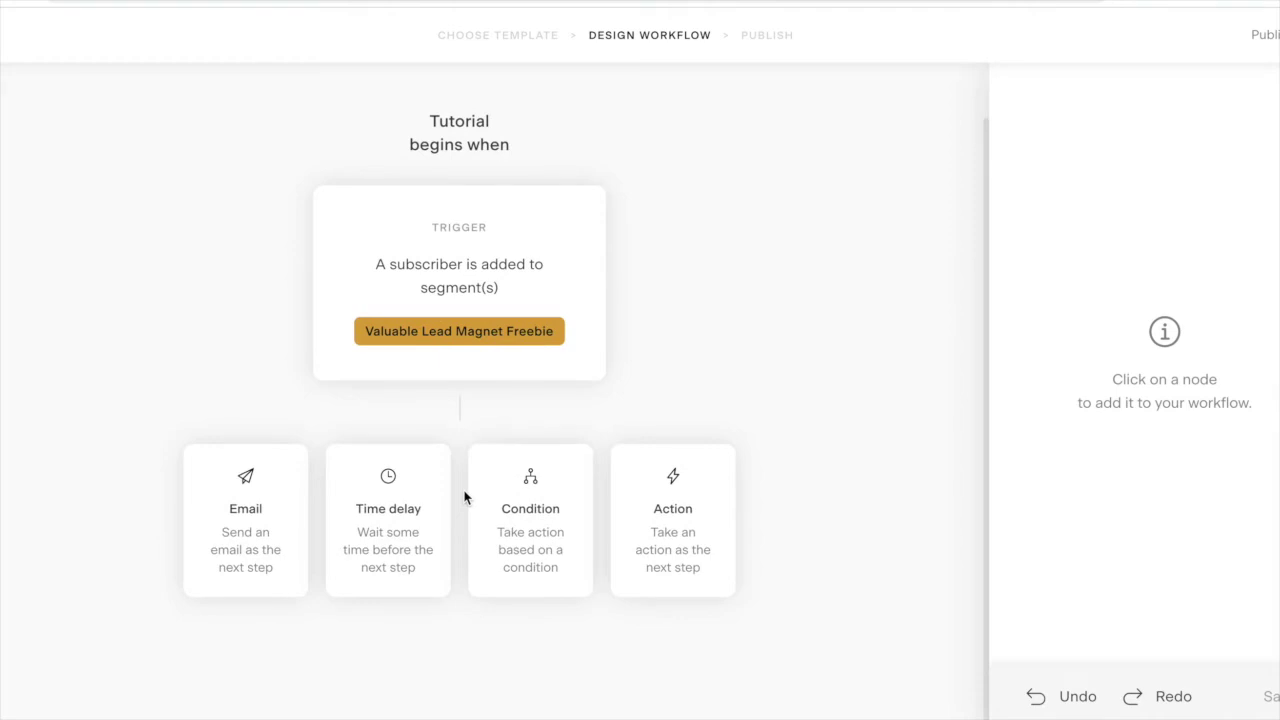
click(248, 532)
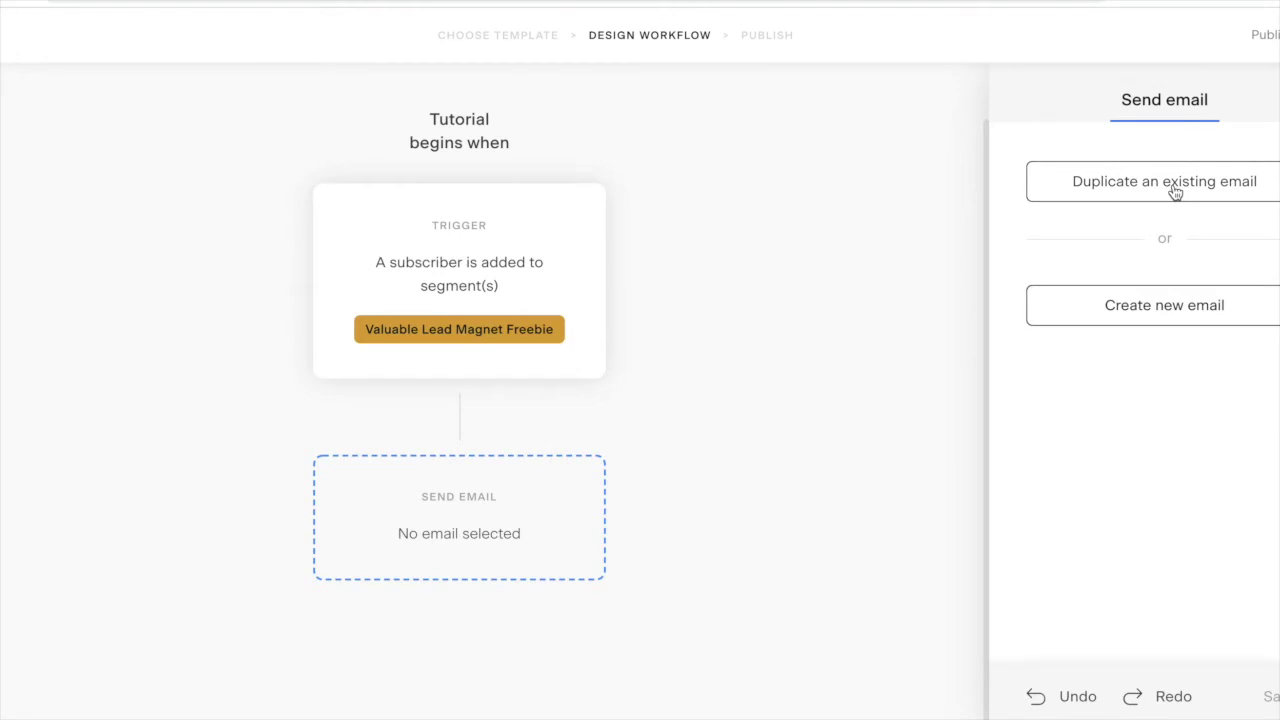
click(1176, 192)
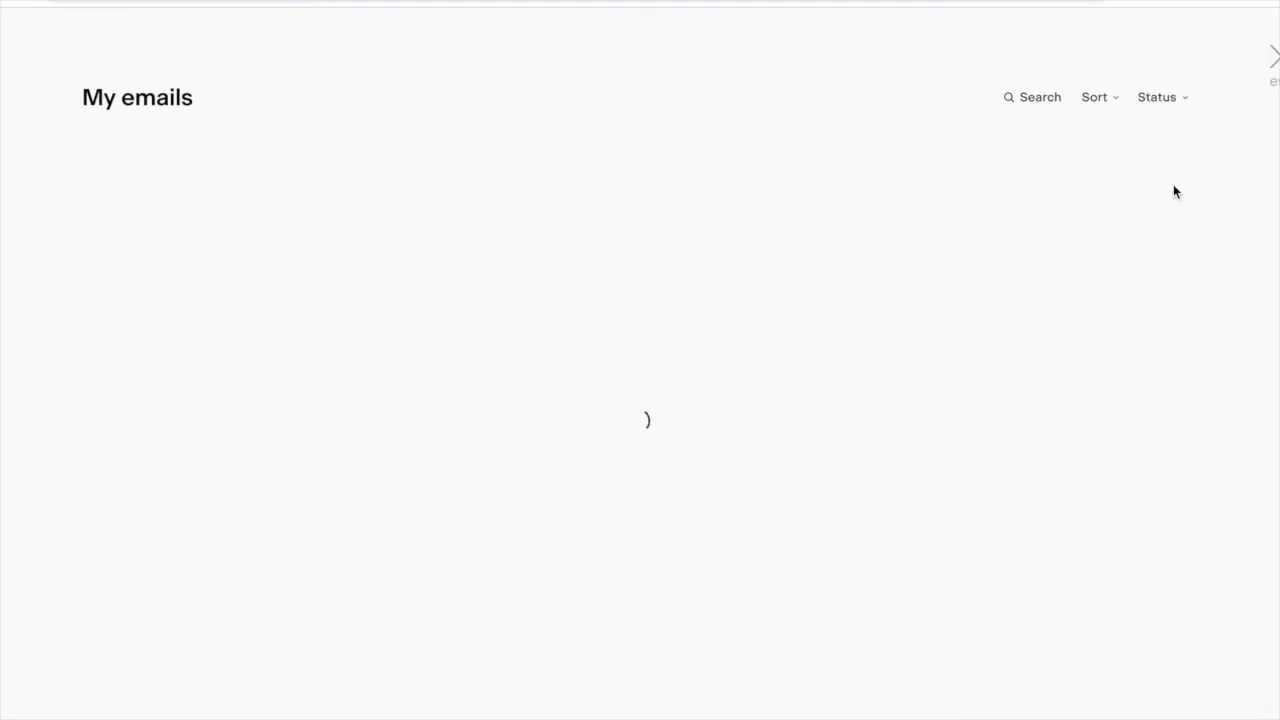
click(1035, 97)
text(welcome)
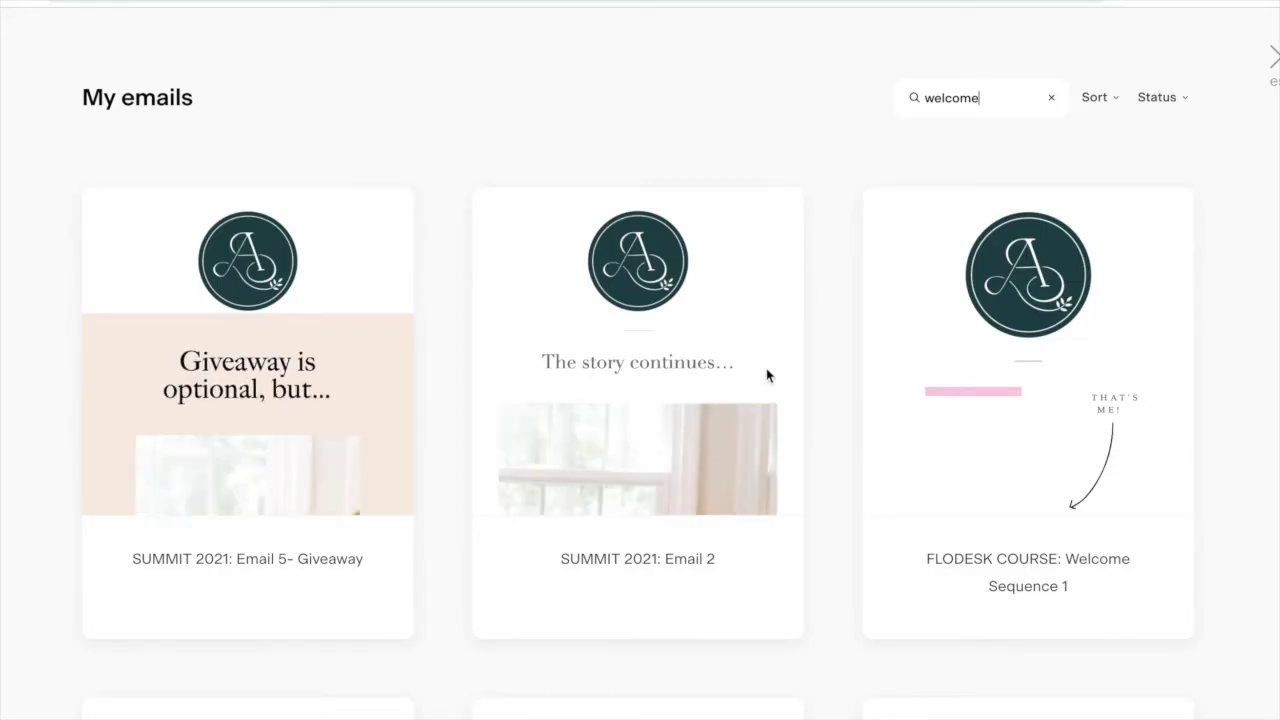
scroll(846, 474, down, 3)
scroll(846, 474, down, 2)
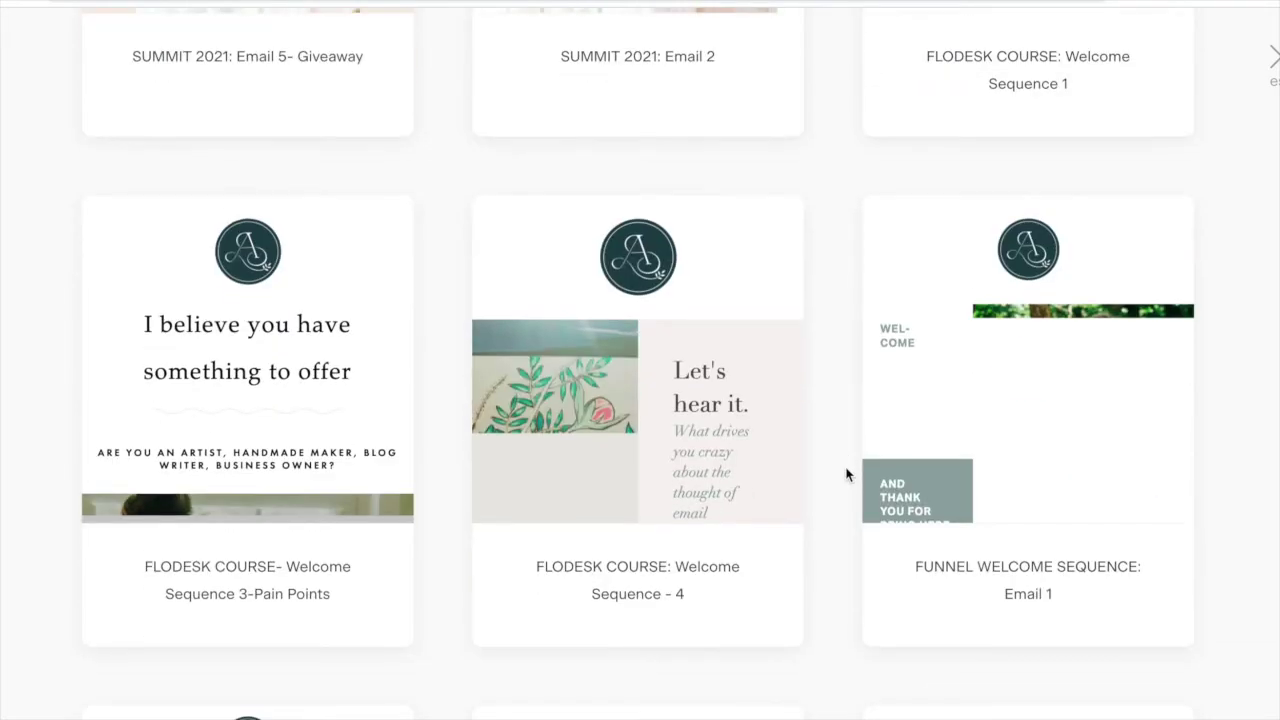
scroll(846, 474, down, 3)
scroll(786, 457, down, 2)
mouse_move(786, 459)
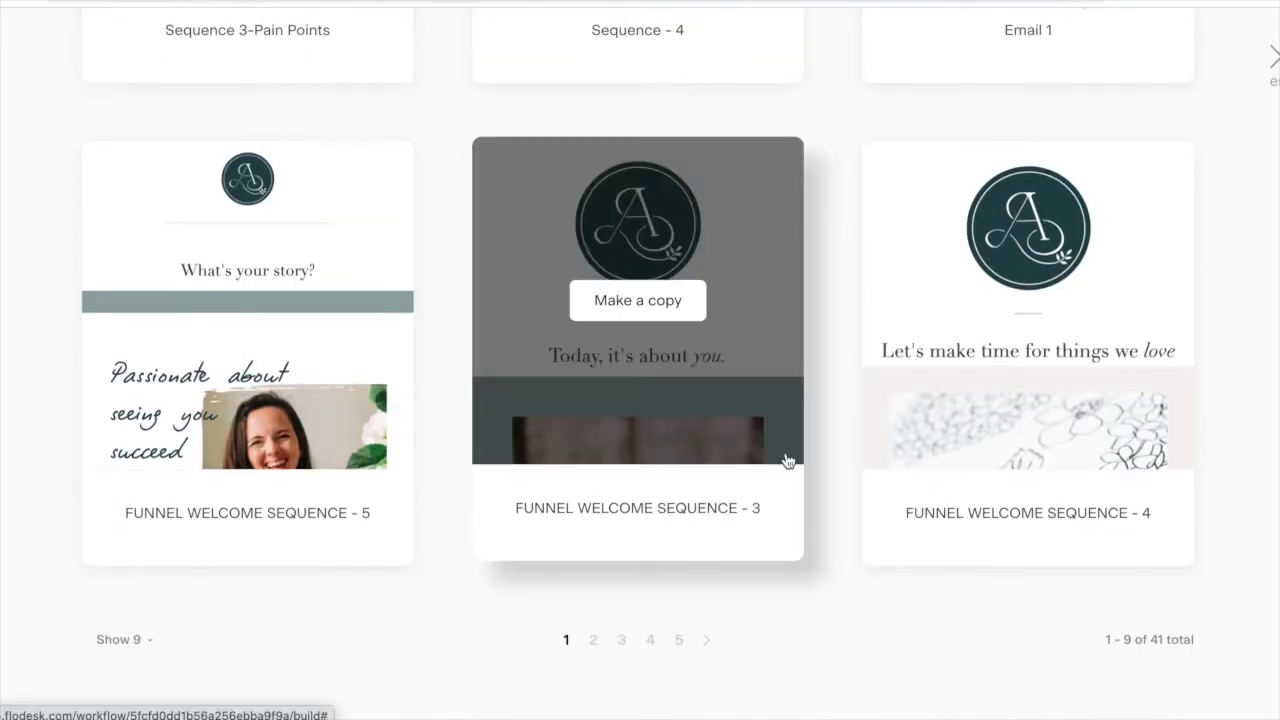
scroll(871, 471, up, 3)
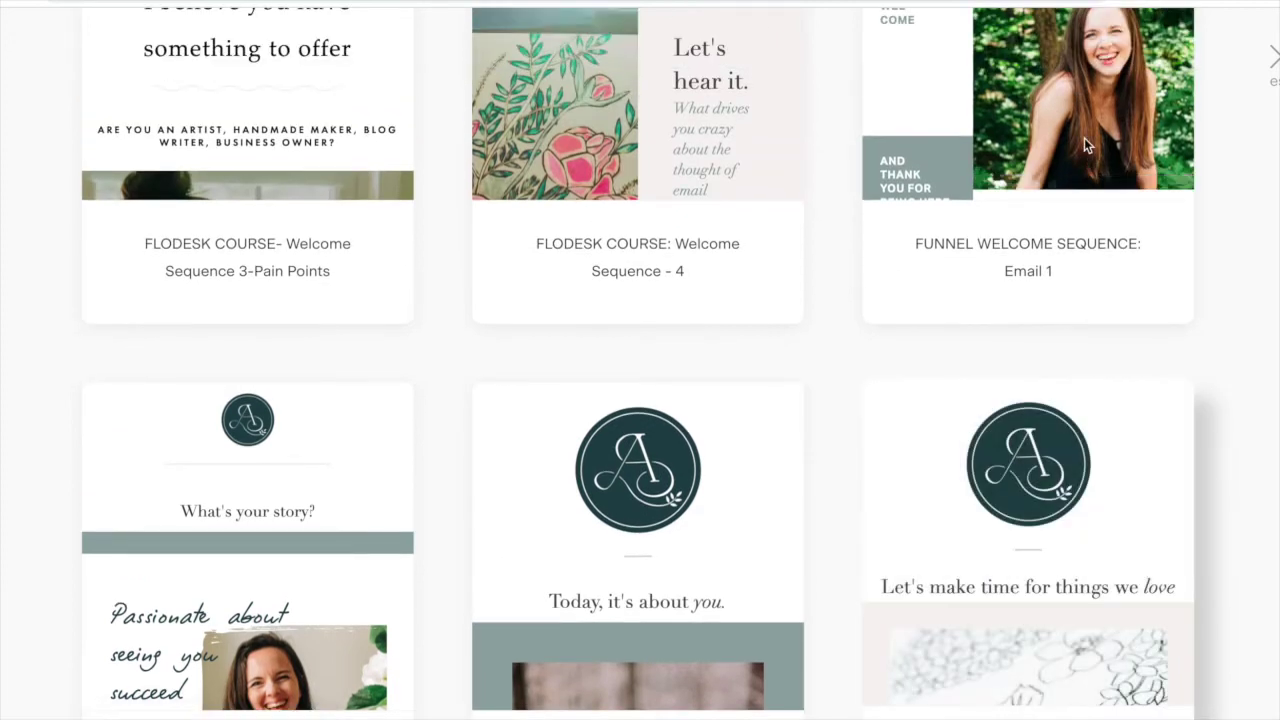
click(1086, 146)
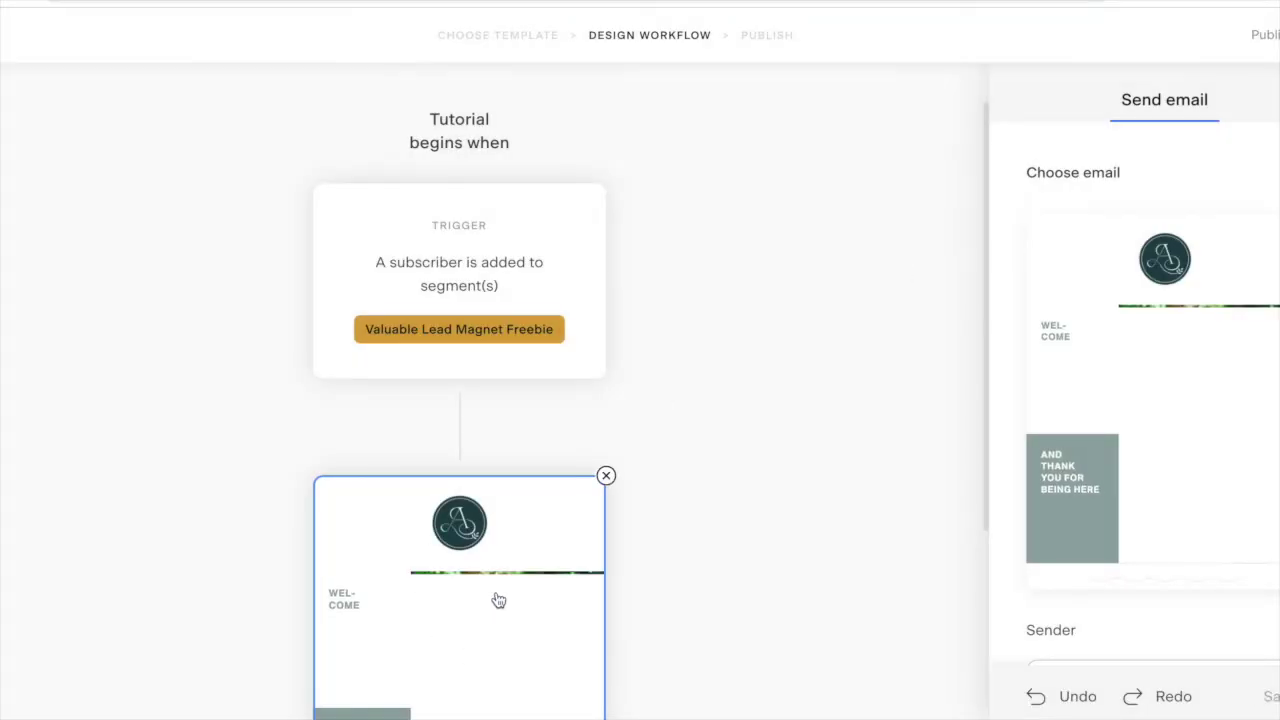
- Examine the copied welcome email's design in the editor, then its sender, subject line and preview text settings in the workflow
scroll(498, 600, down, 3)
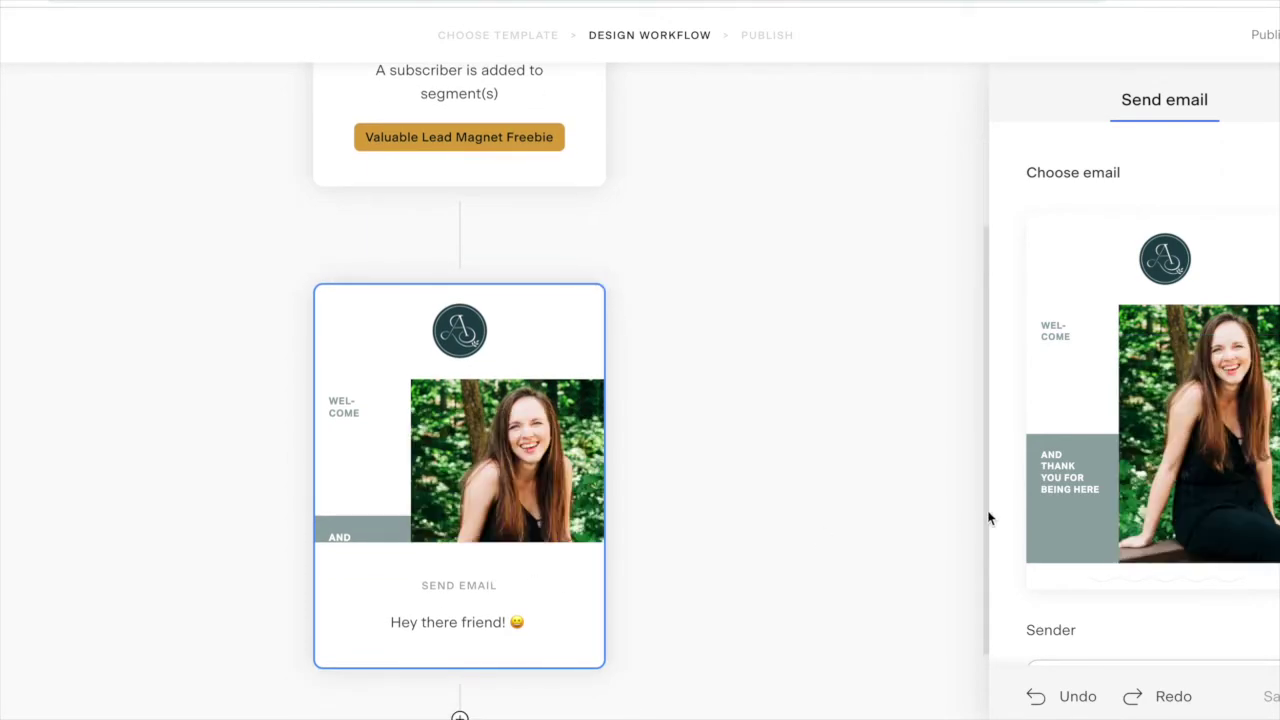
click(1179, 396)
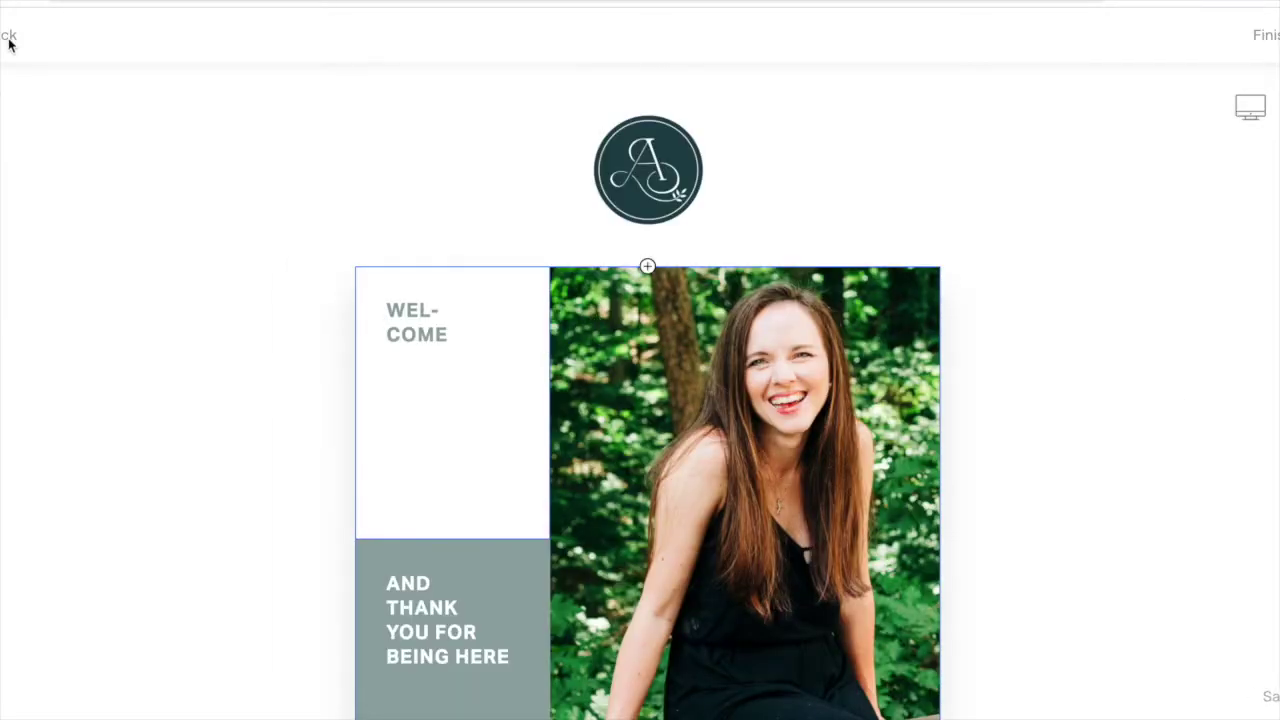
click(5, 43)
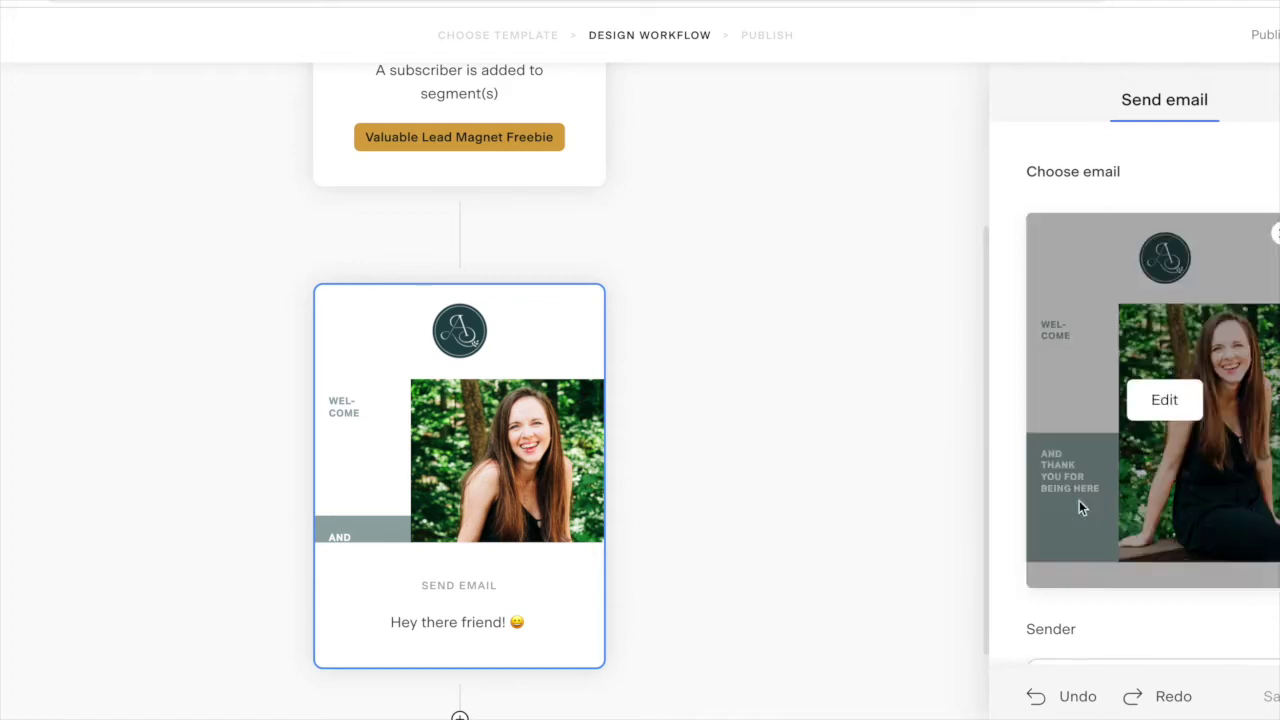
scroll(1094, 562, down, 2)
scroll(1094, 565, down, 1)
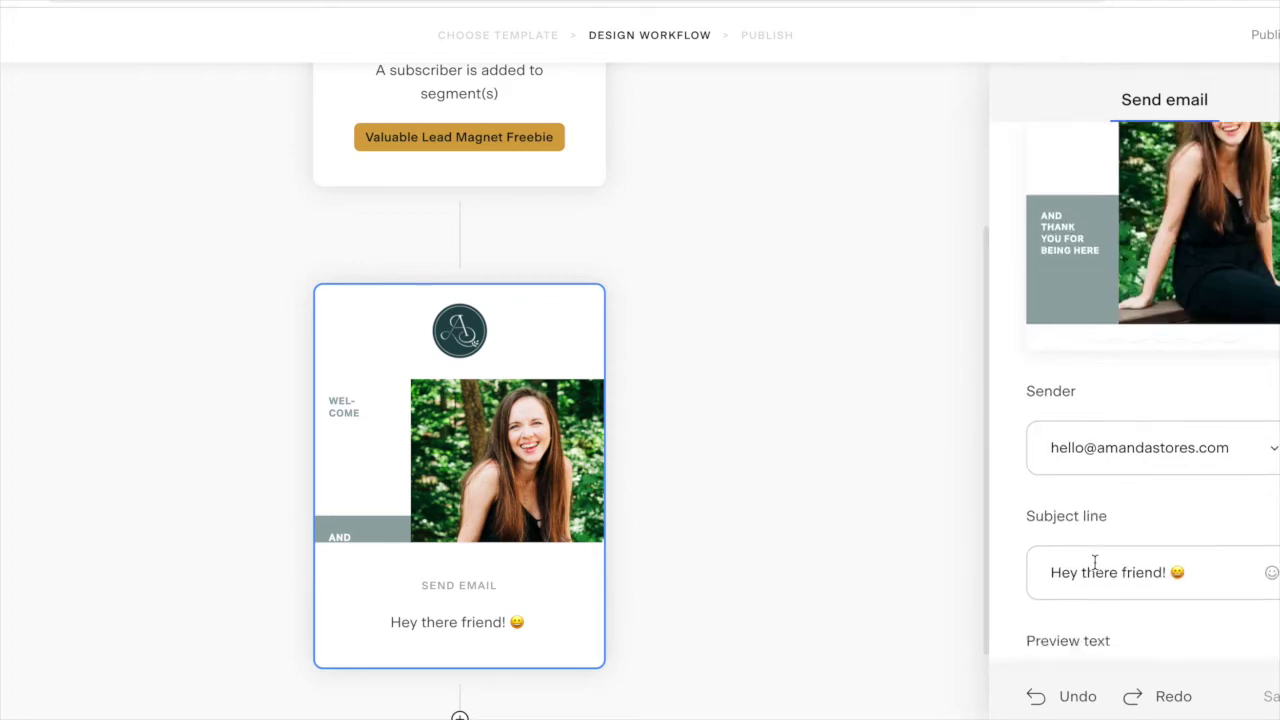
scroll(1113, 612, down, 2)
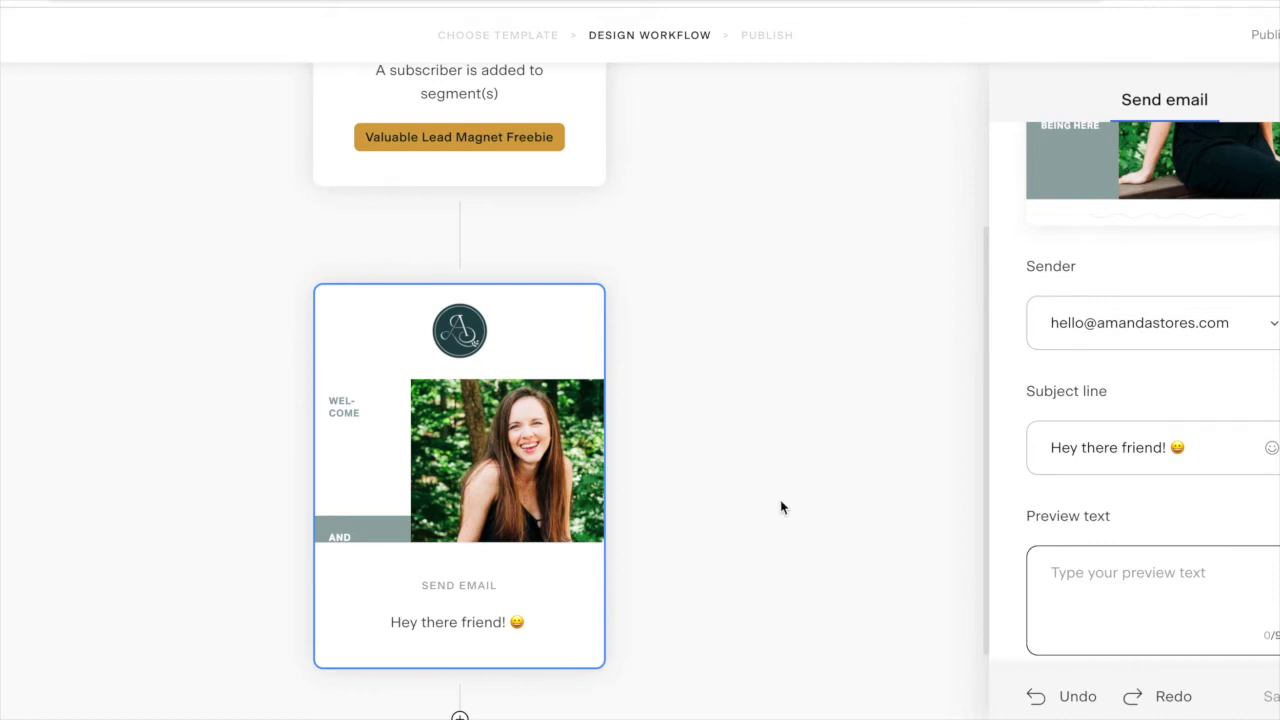
- Add a time delay of 3 days after the welcome email, keeping the unit as Day(s)
scroll(781, 508, down, 2)
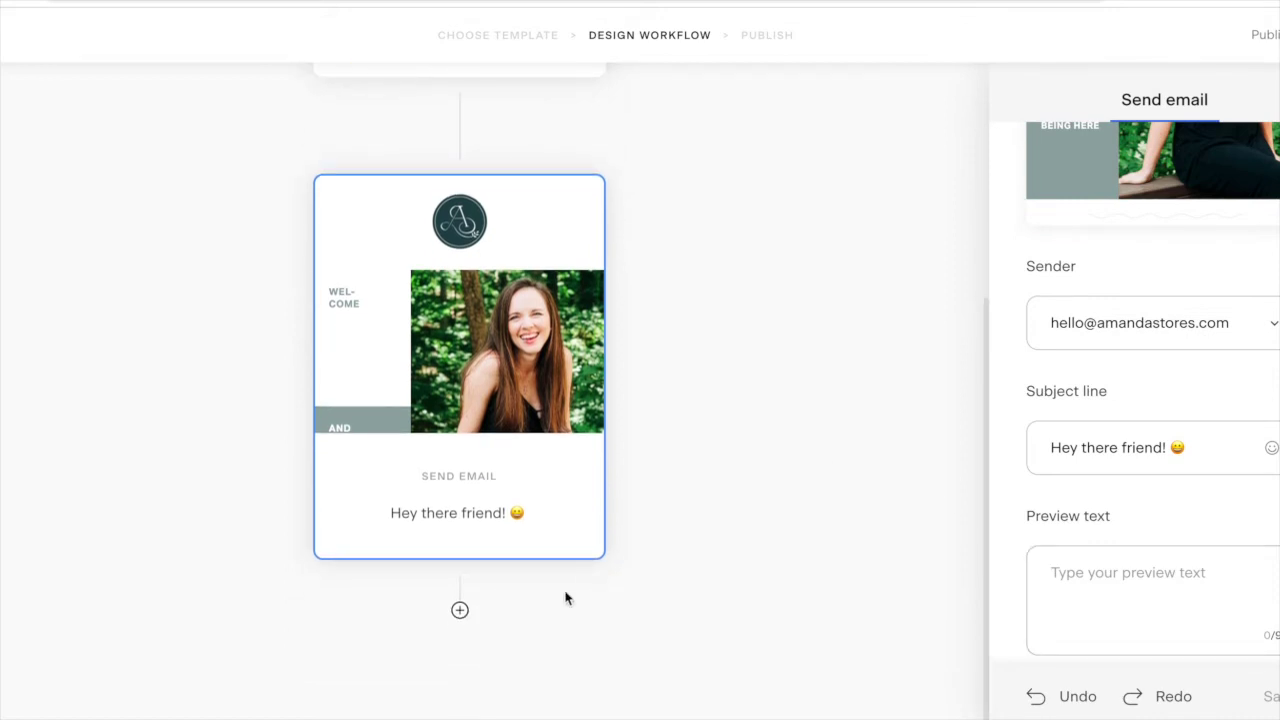
click(460, 612)
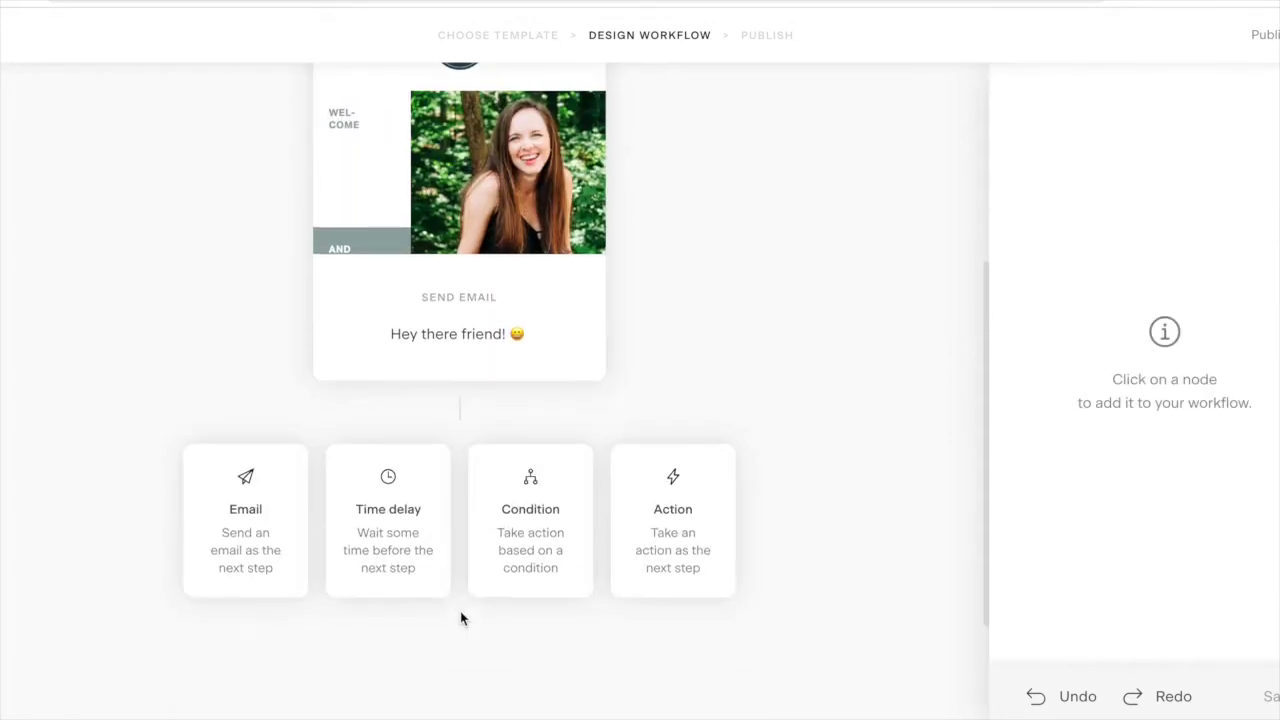
click(399, 525)
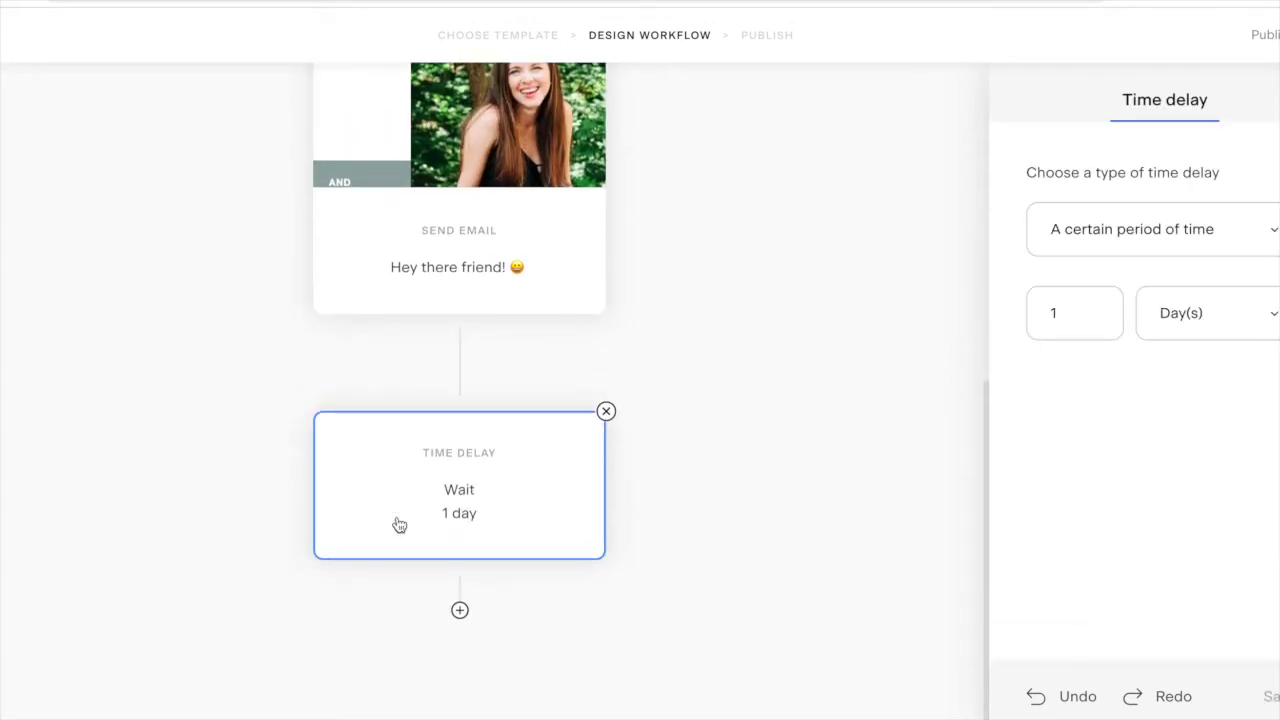
click(1093, 311)
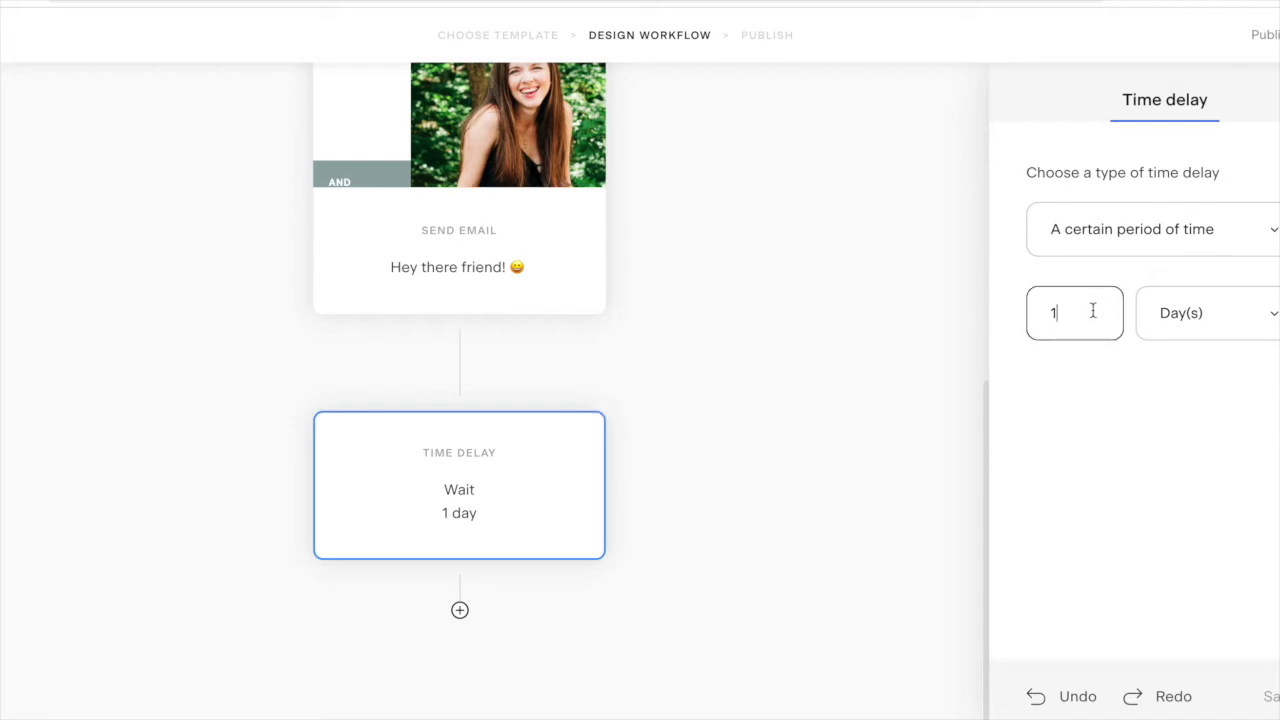
key(BackSpace)
text(3)
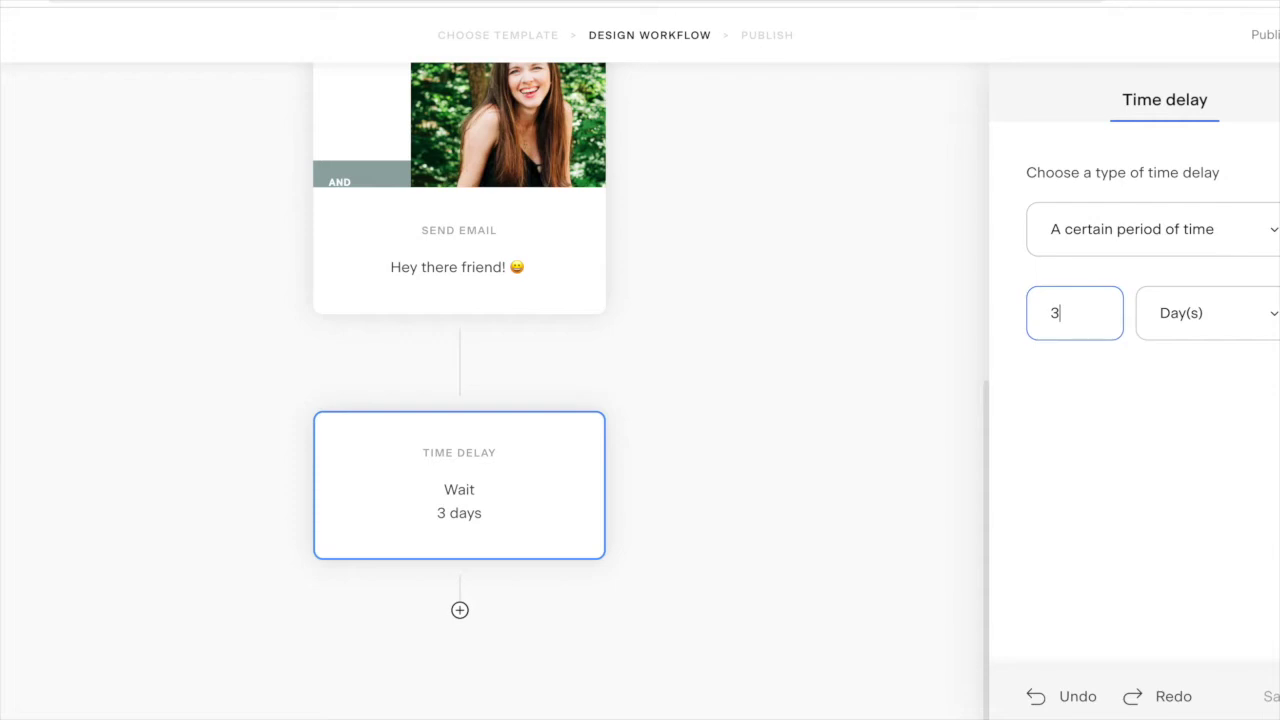
click(1275, 322)
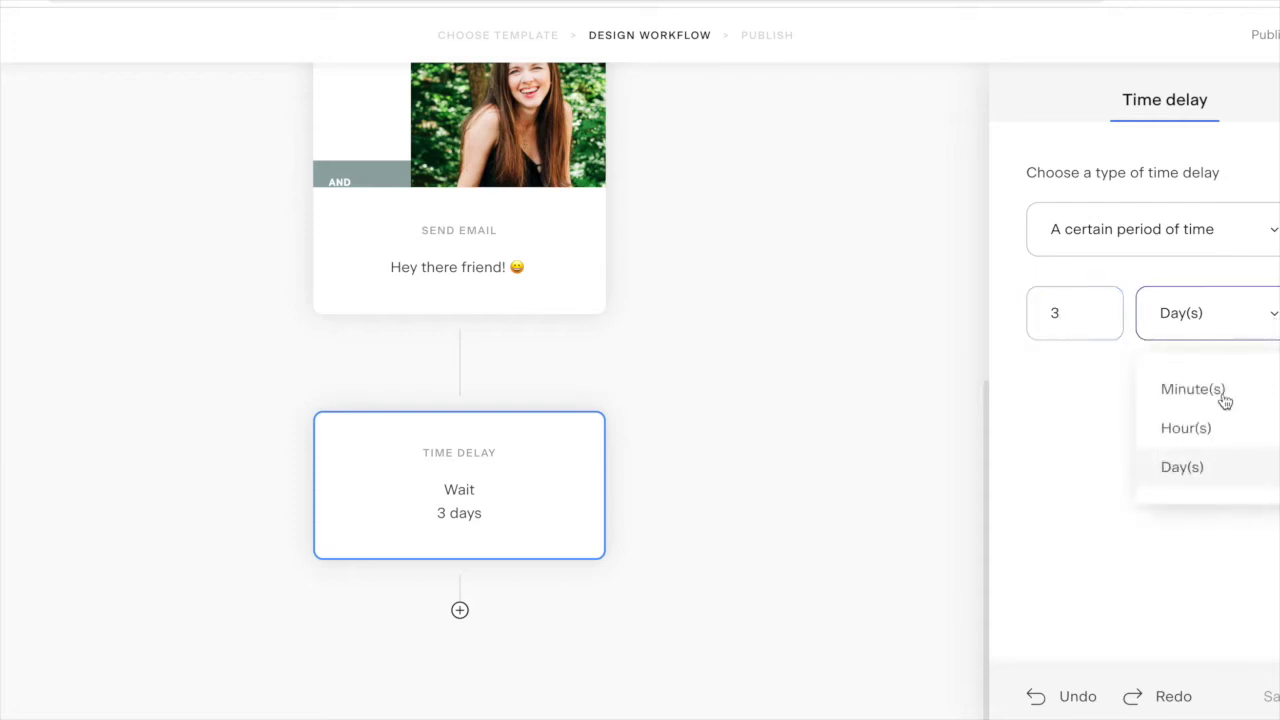
click(1275, 318)
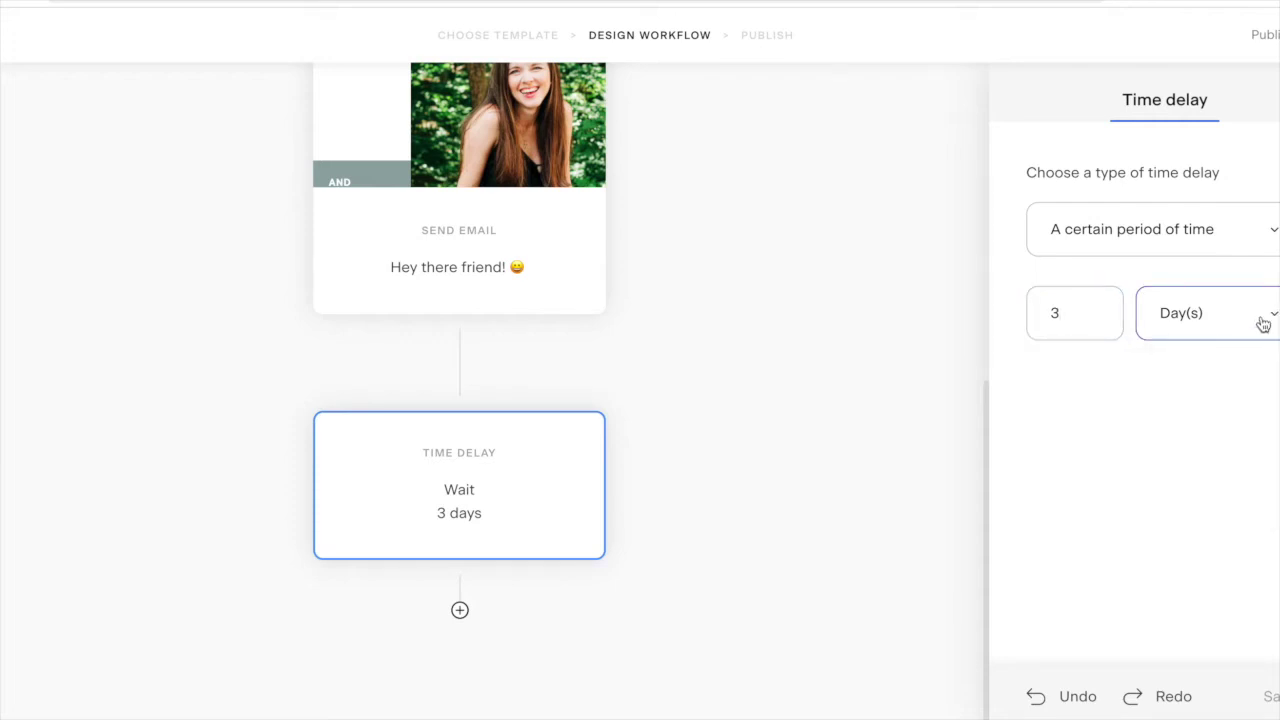
- Add an email after the time delay as a copy of "FUNNEL WELCOME SEQUENCE - 3", found by searching existing emails for "funnel"
click(460, 611)
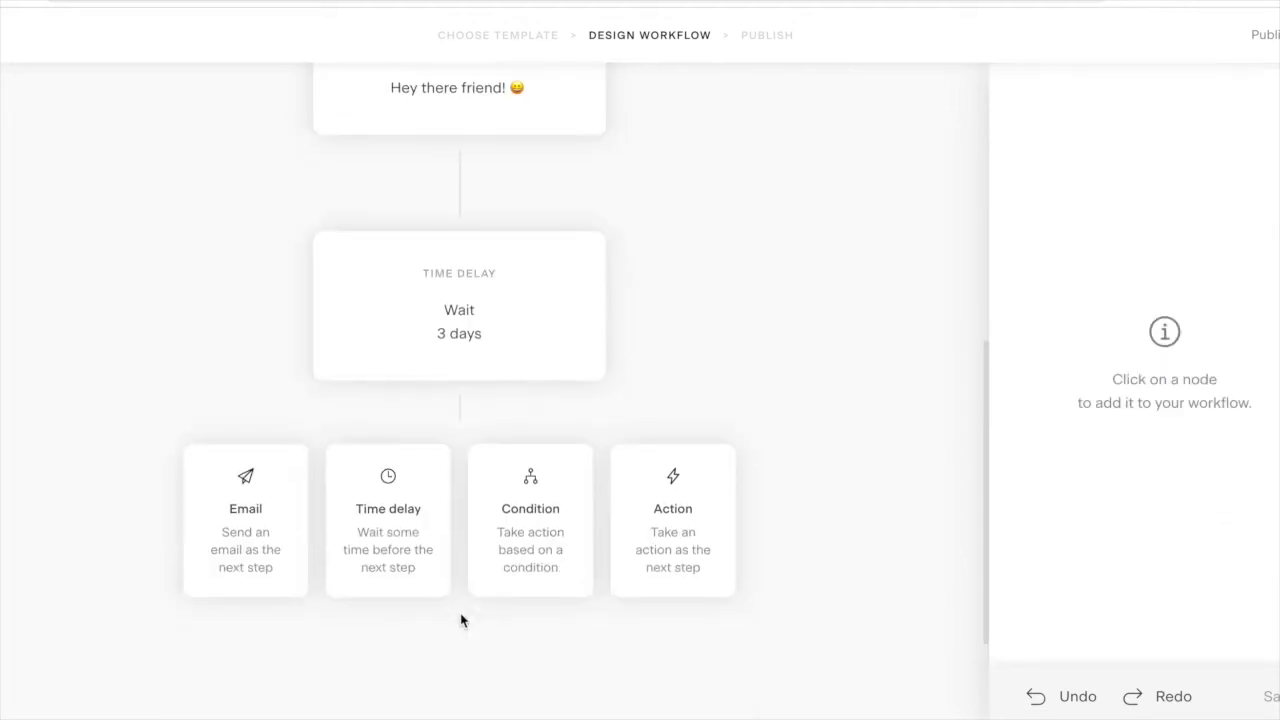
click(248, 520)
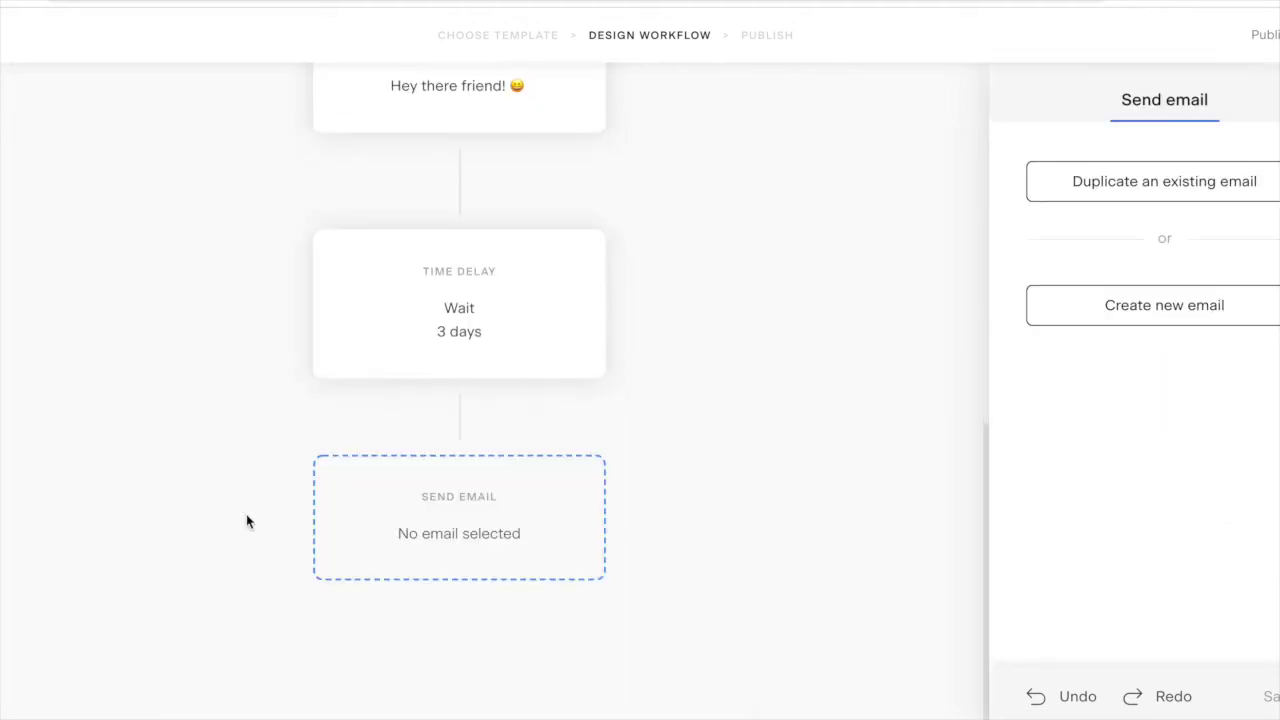
click(1205, 192)
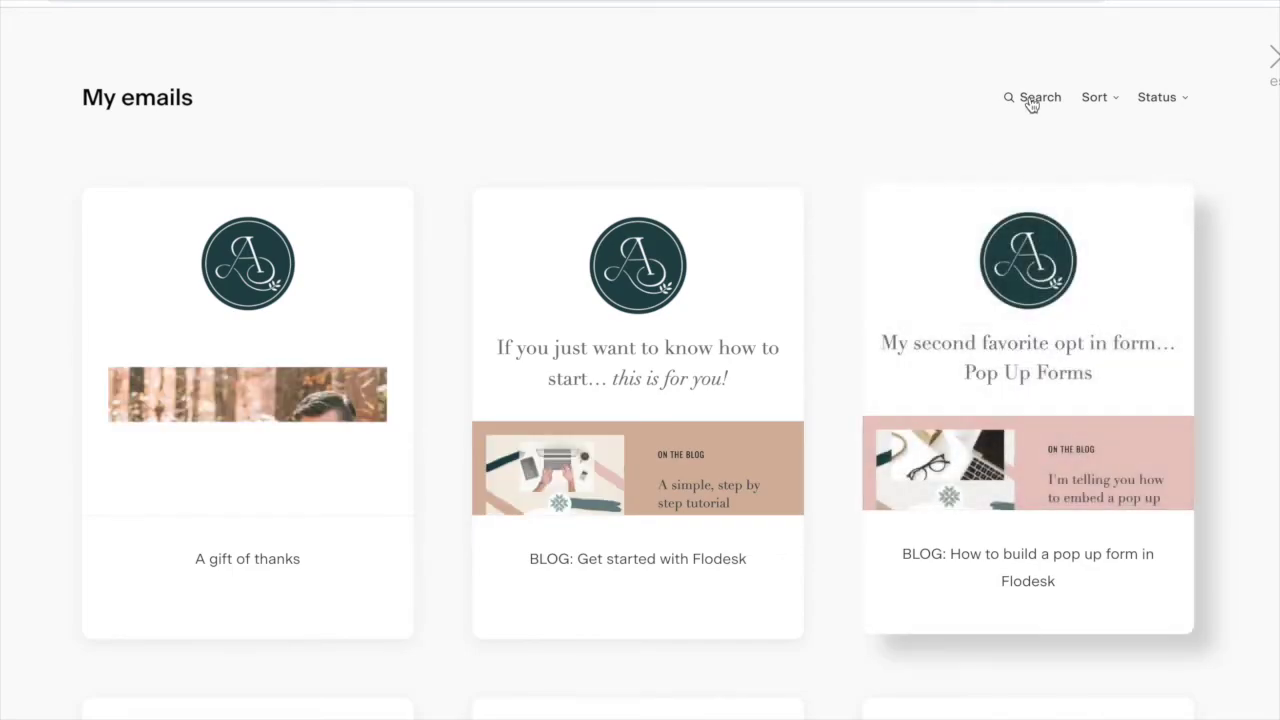
click(1030, 100)
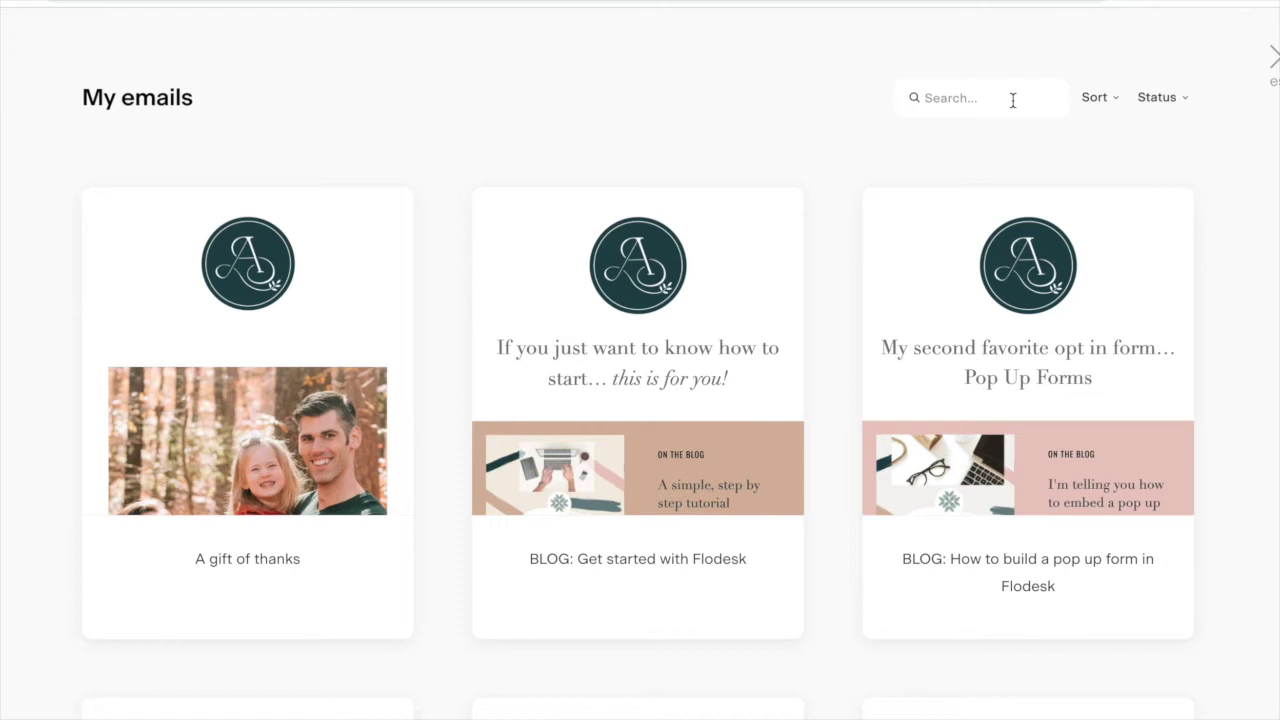
text(funnel)
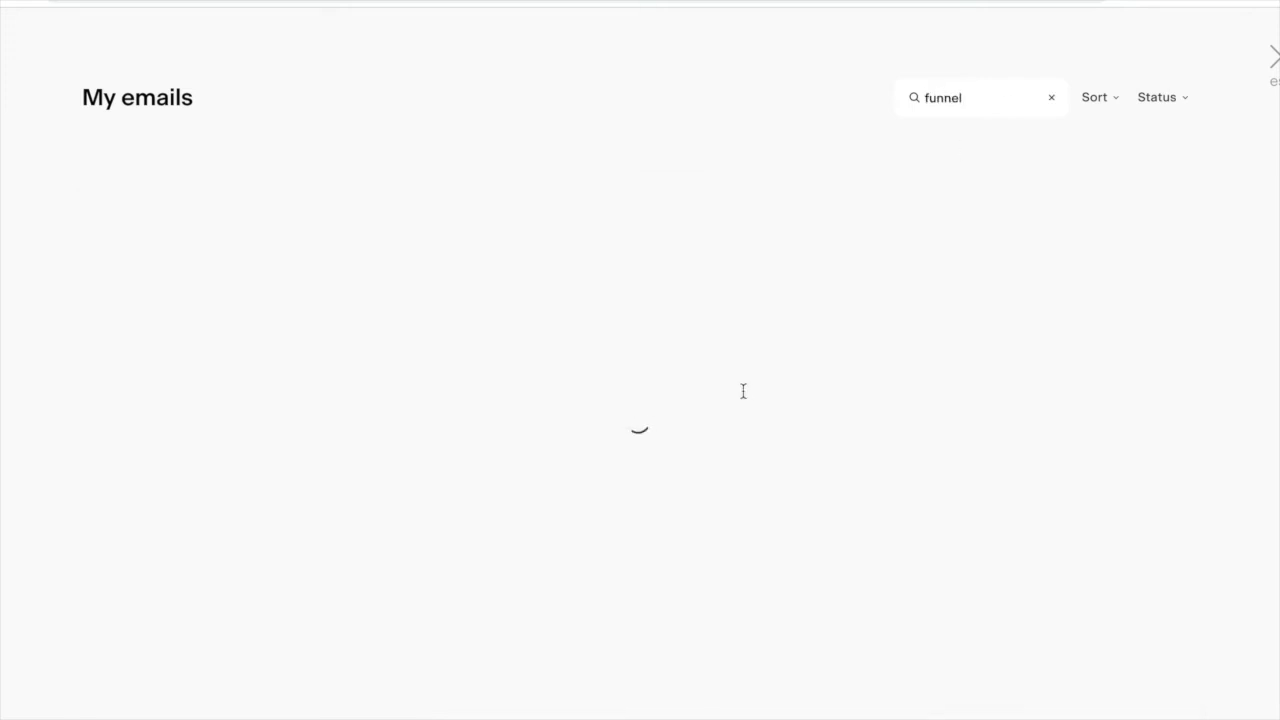
click(1033, 380)
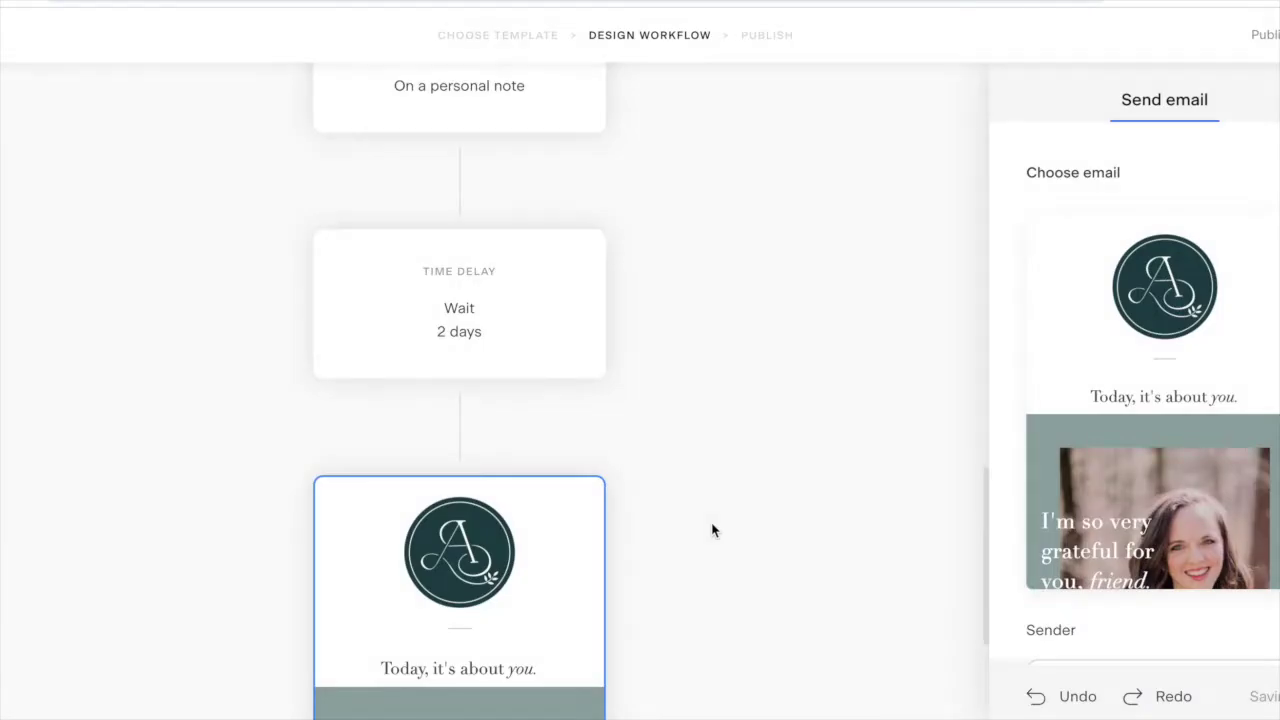
- Set the subject line of the "Today, it's about you." email to "It's about you today" followed by a smiling face emoji
scroll(712, 530, down, 3)
scroll(1129, 535, down, 4)
click(1096, 421)
key(ctrl+a)
text(It's about you today)
click(1272, 420)
click(986, 289)
- Add a time delay of 2 days after the "It's about you today" email
click(460, 609)
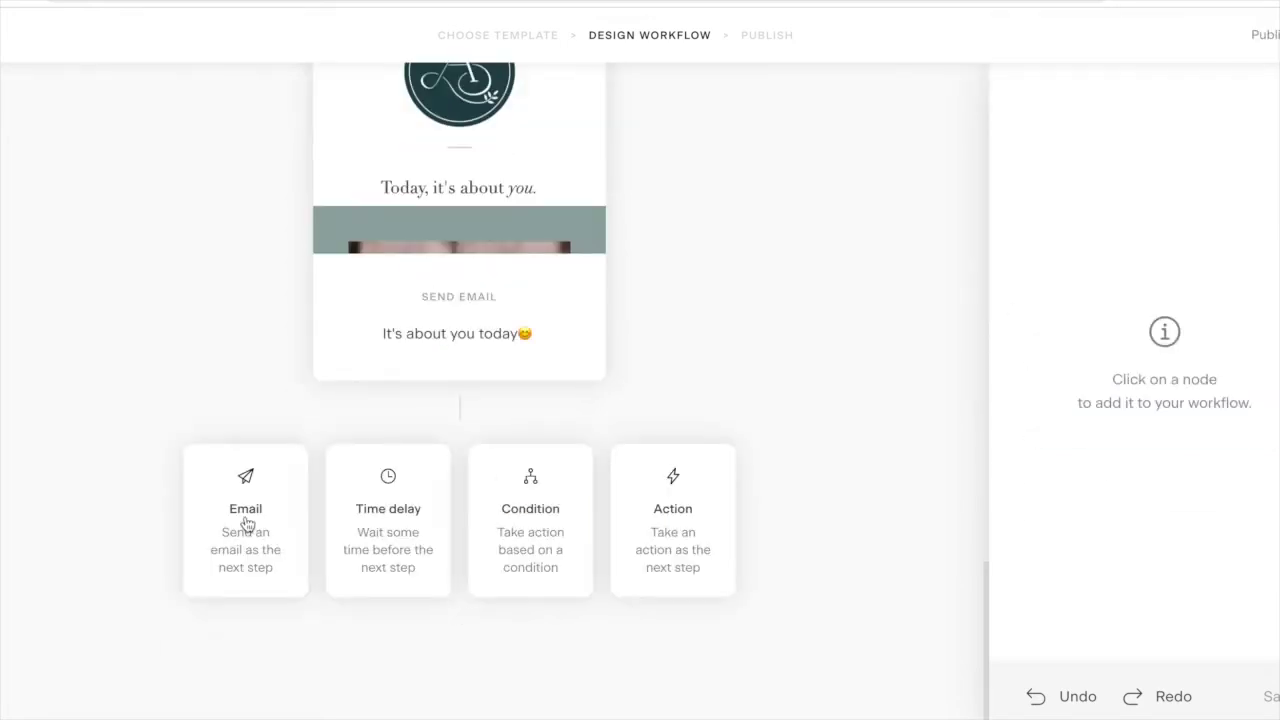
click(388, 520)
click(1065, 311)
key(BackSpace)
text(2)
- Add an email after the new delay as a copy of the "Let's make time for things we love" email, searching existing emails for "funnel"
click(460, 611)
click(245, 520)
click(1151, 183)
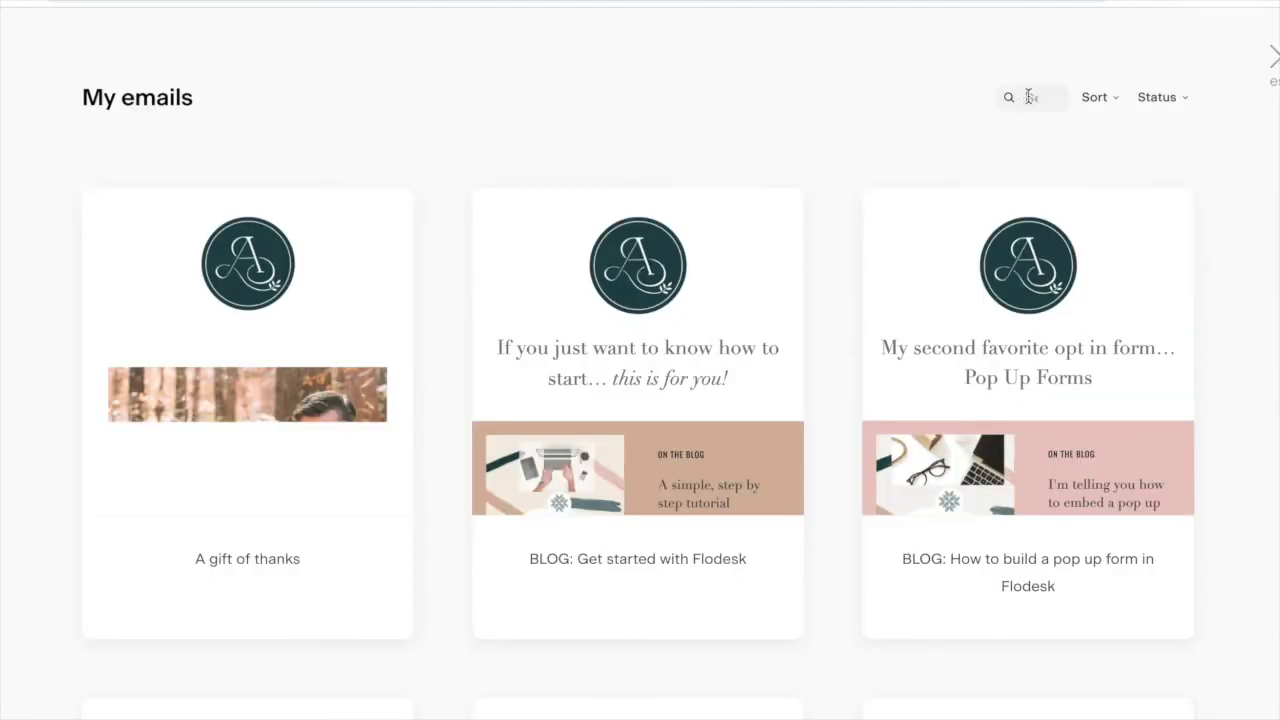
click(1030, 97)
text(funnel)
mouse_move(710, 407)
scroll(710, 407, down, 5)
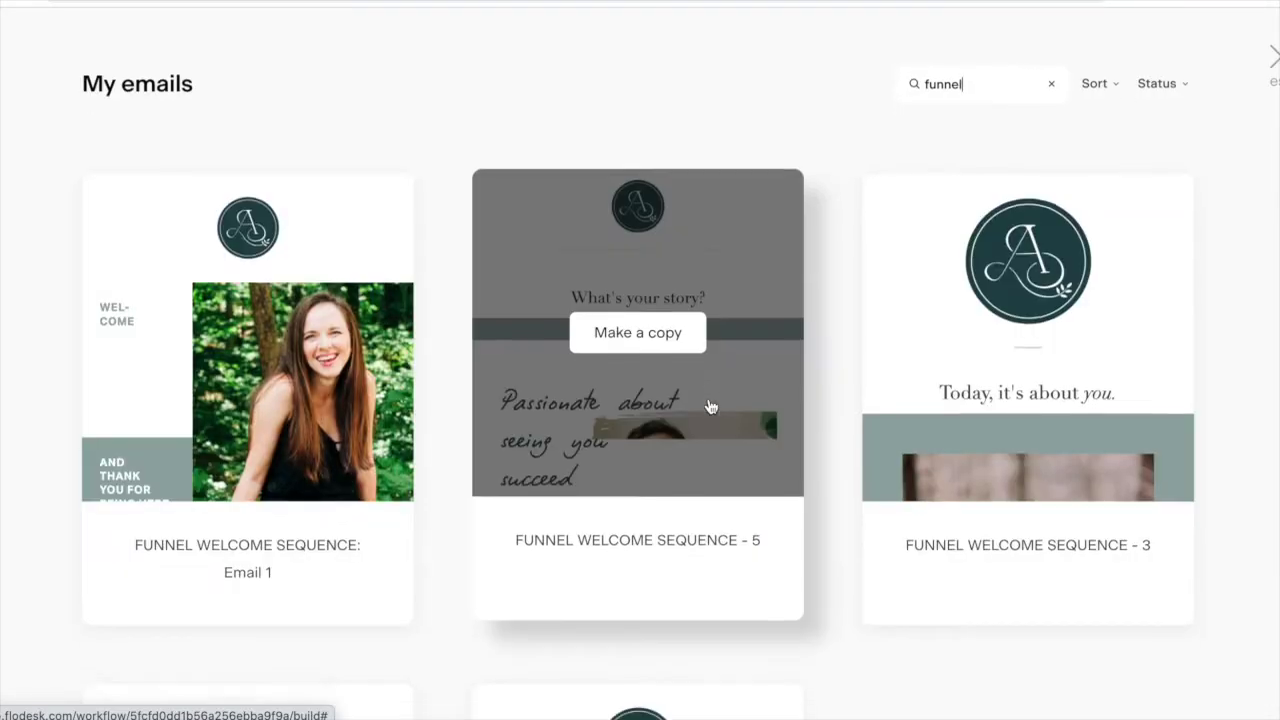
click(257, 483)
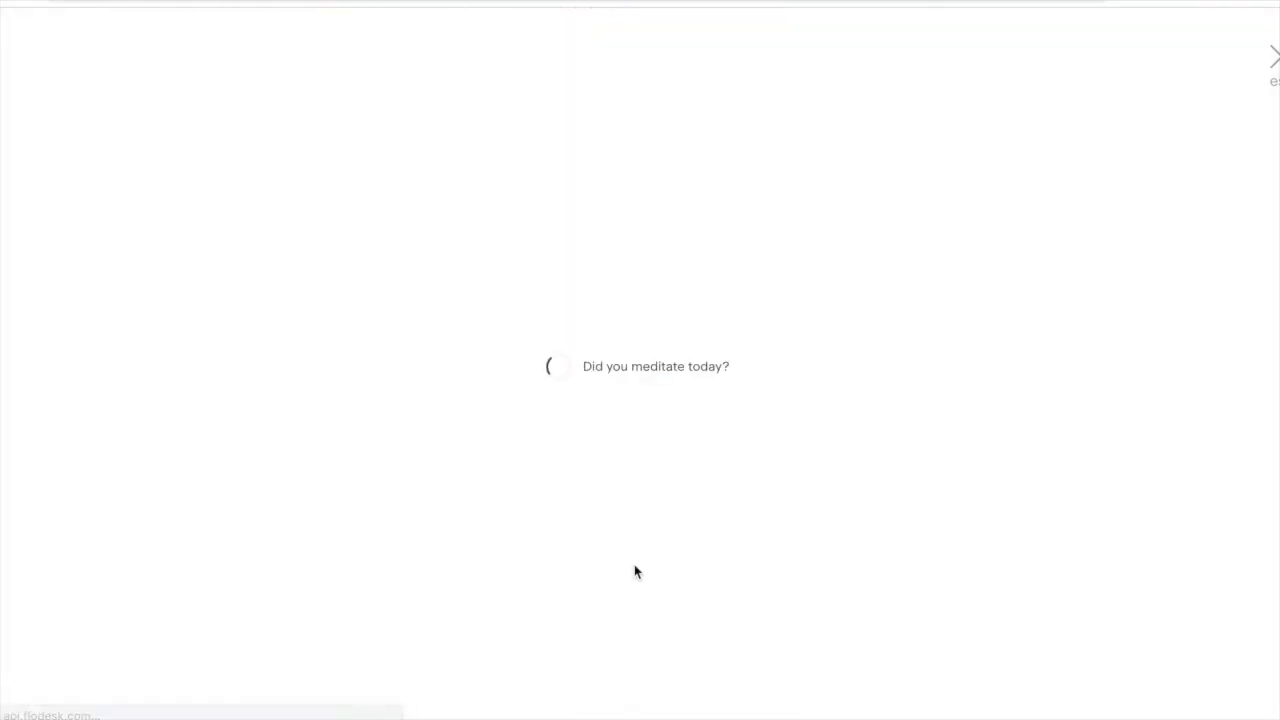
- Set the copied email's subject line to "You have my full permission" followed by a winking face emoji
scroll(1171, 558, down, 1)
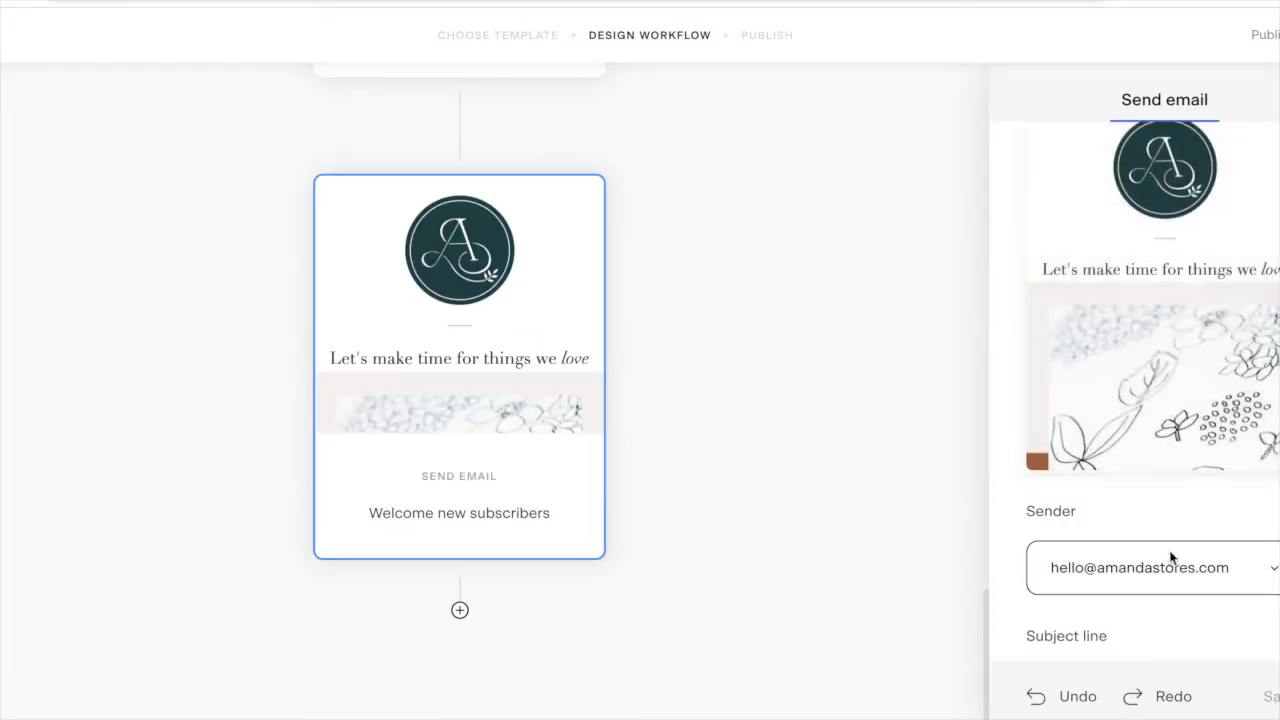
scroll(1171, 558, down, 2)
drag(1237, 545, 1050, 545)
text(You)
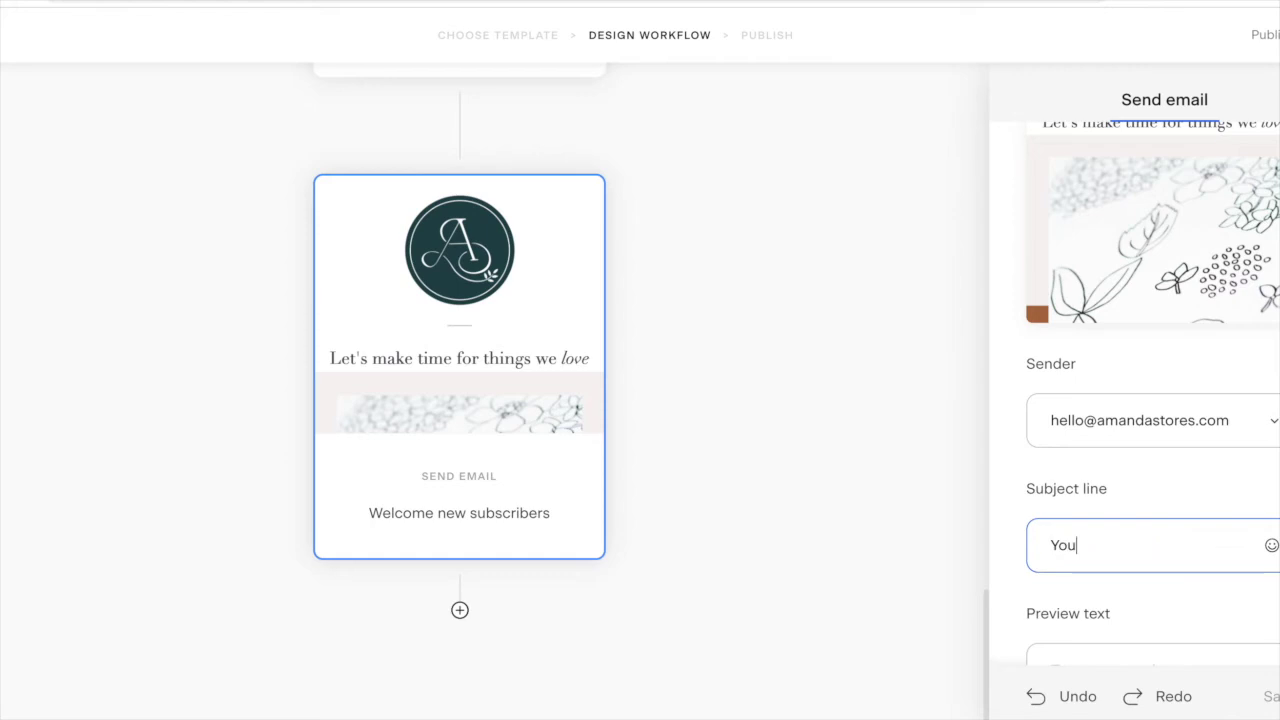
text( al)
key(BackSpace)
key(BackSpace)
text(have my full )
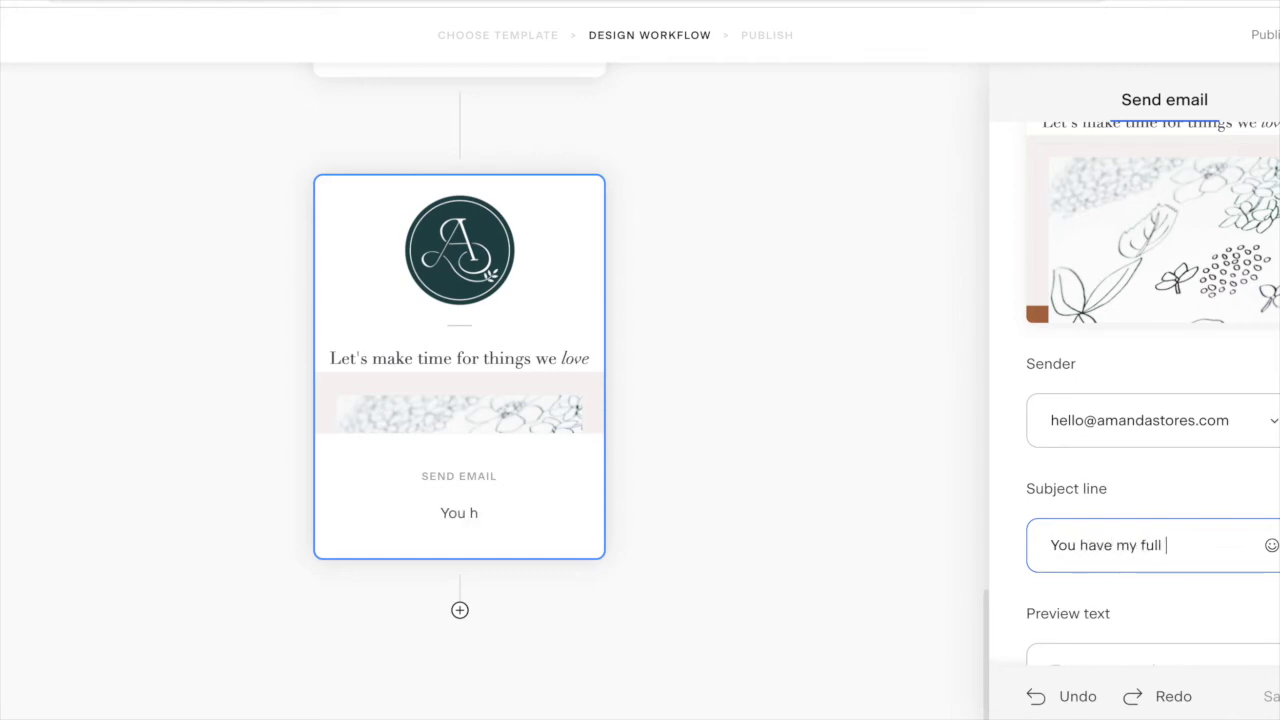
text(permission)
click(1271, 545)
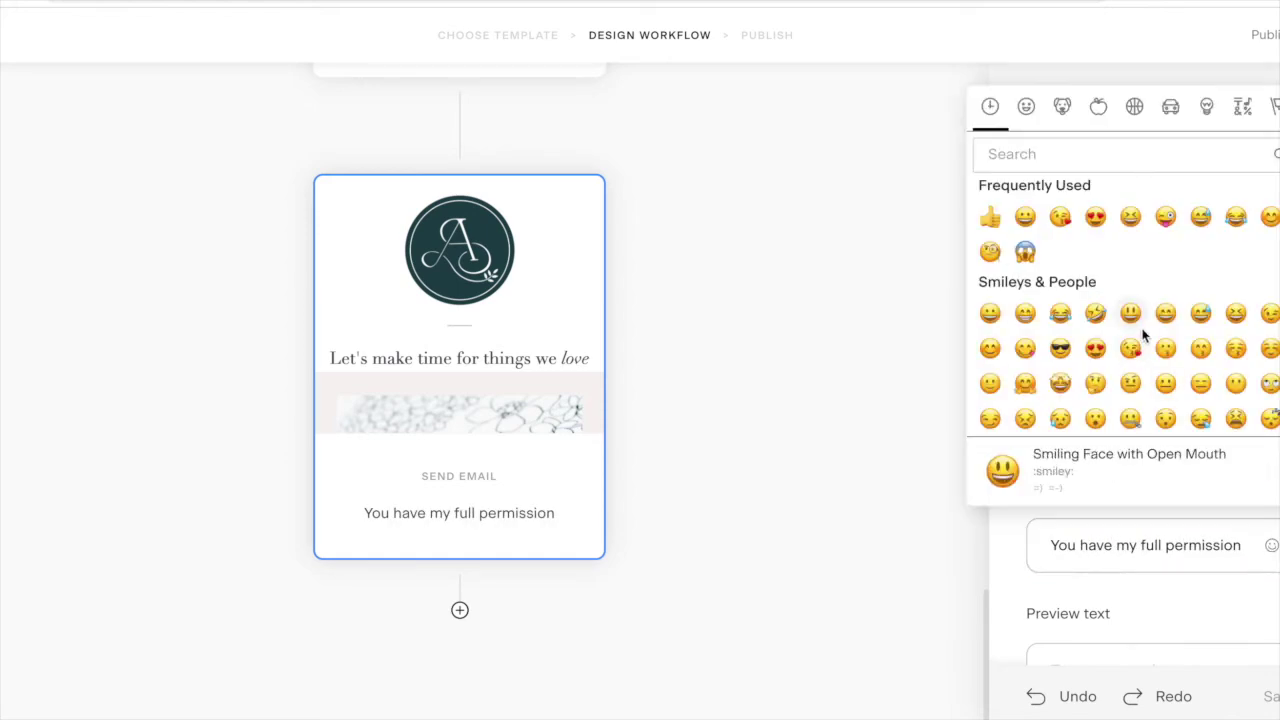
click(1095, 348)
- Add a time delay followed by an email copied from "FUNNEL WELCOME SEQUENCE - 5", found by searching existing emails for "funnel"
click(459, 610)
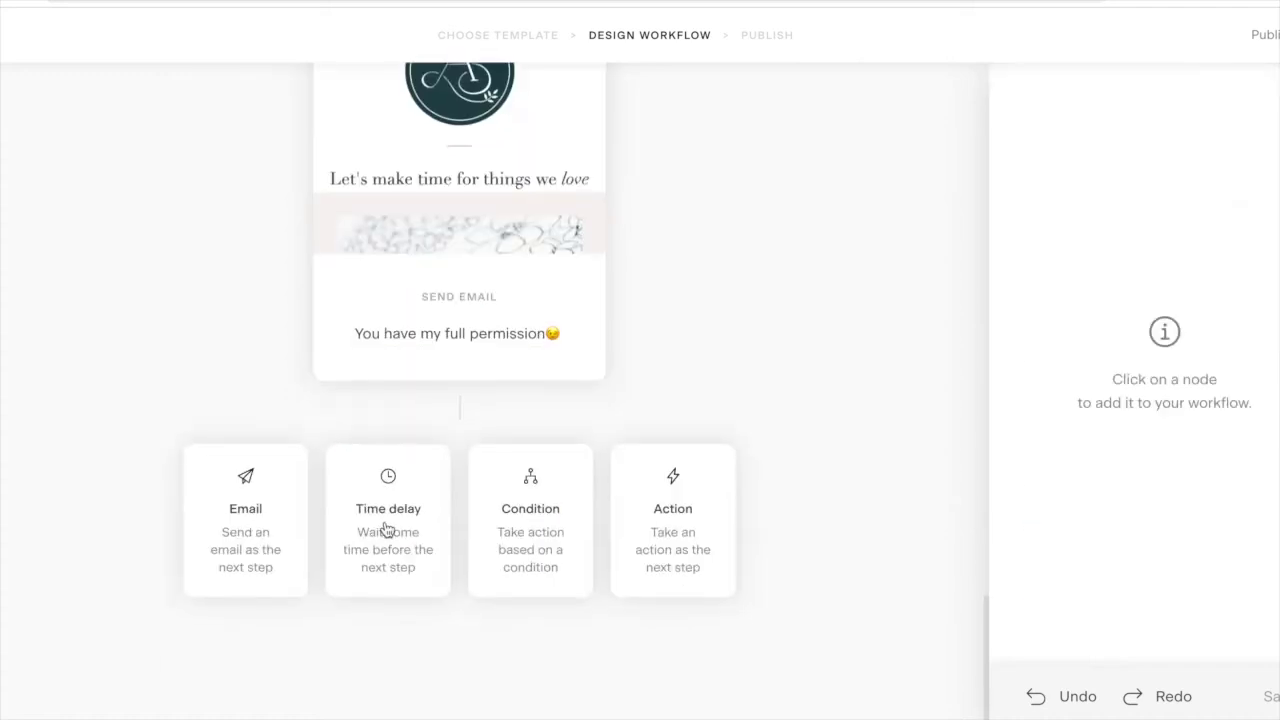
click(386, 528)
click(459, 612)
click(1157, 184)
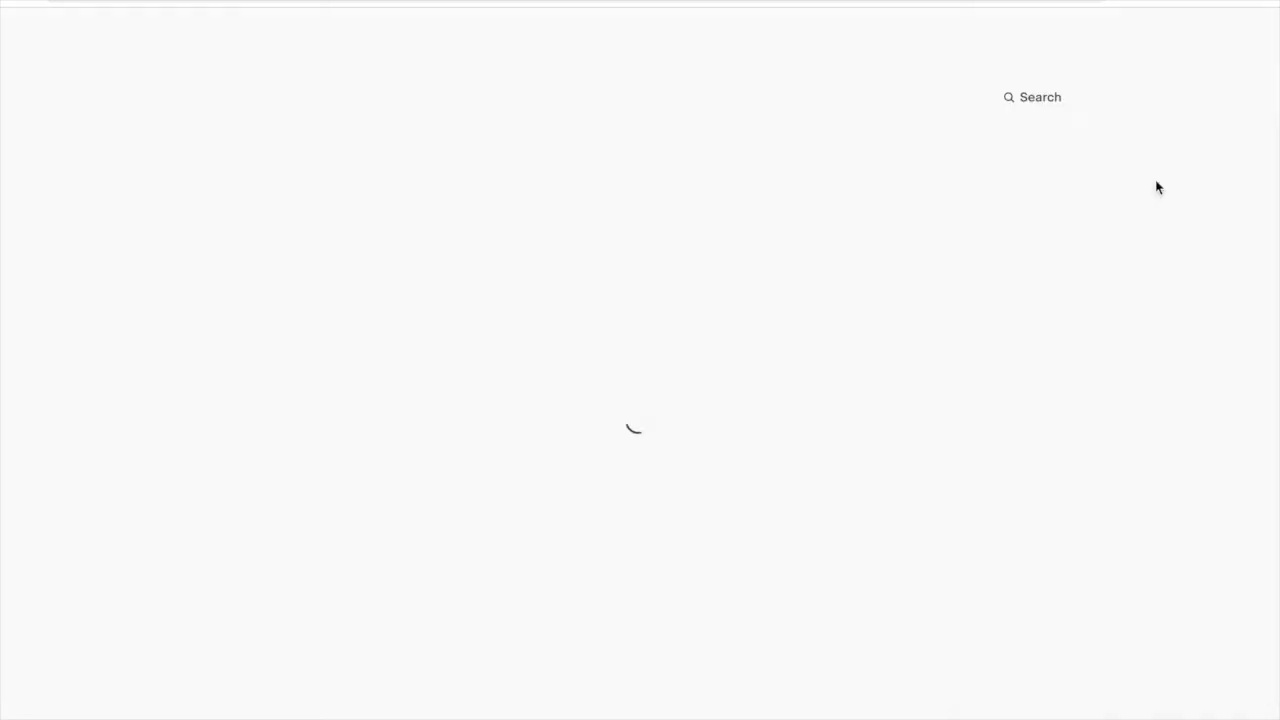
click(1034, 97)
text(funnel)
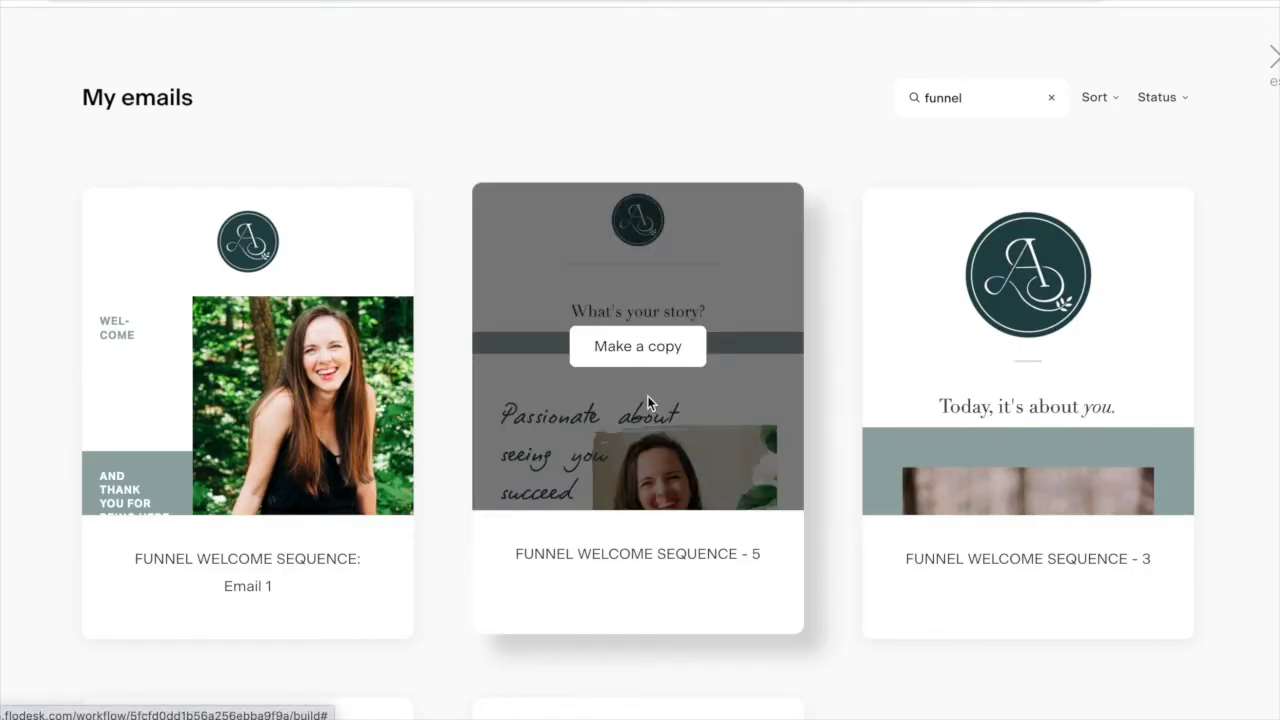
click(648, 398)
- Review the whole workflow from the segment trigger through each email and time delay to the final "What's your story?" email
scroll(584, 412, down, 10)
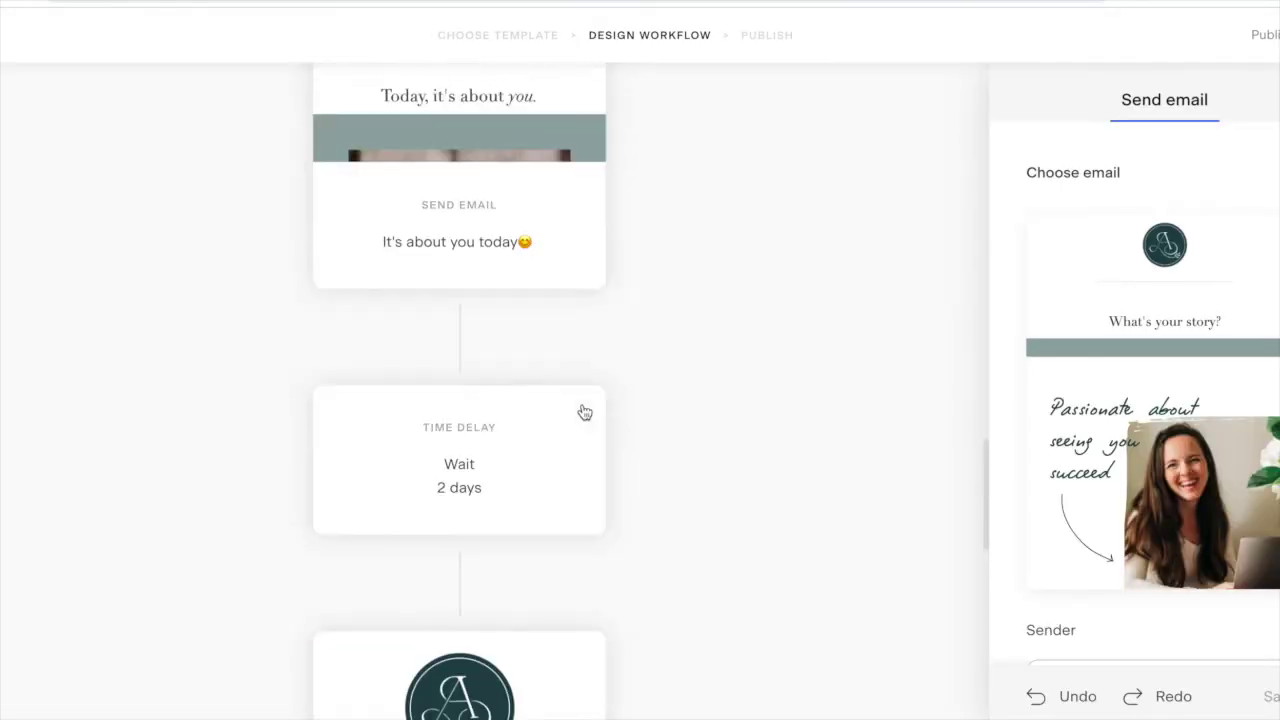
scroll(583, 408, up, 7)
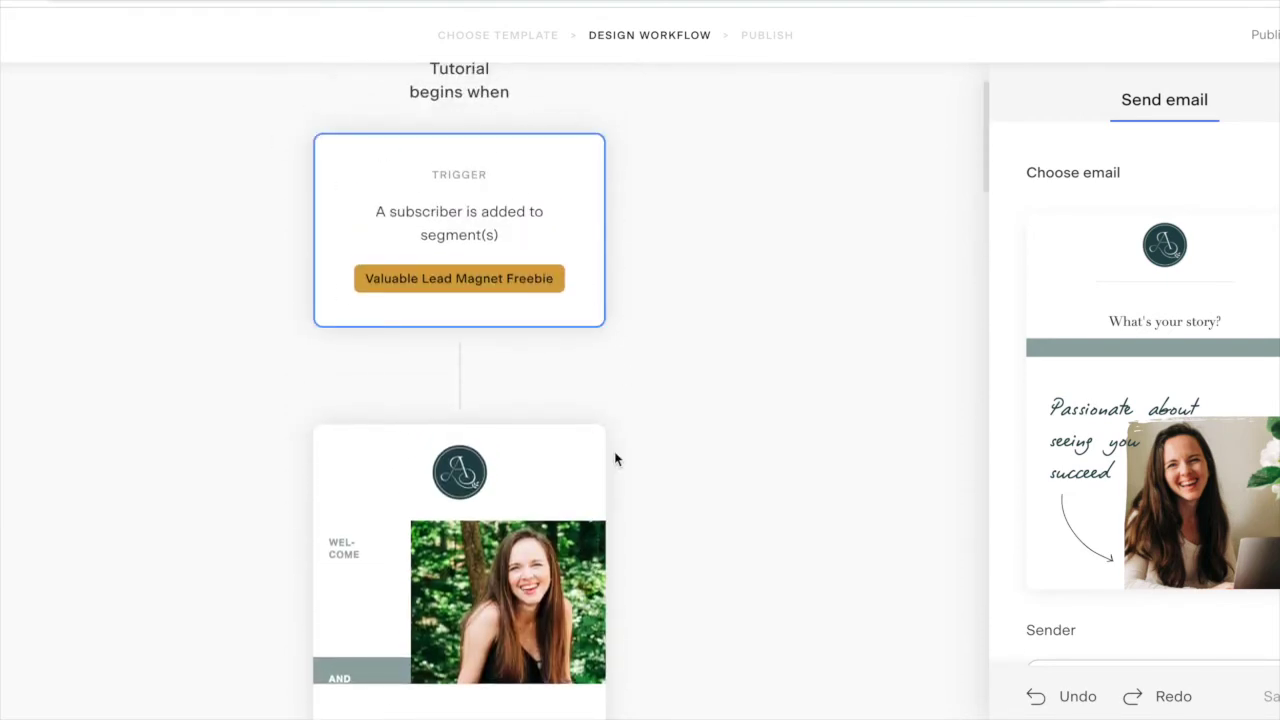
scroll(614, 455, down, 5)
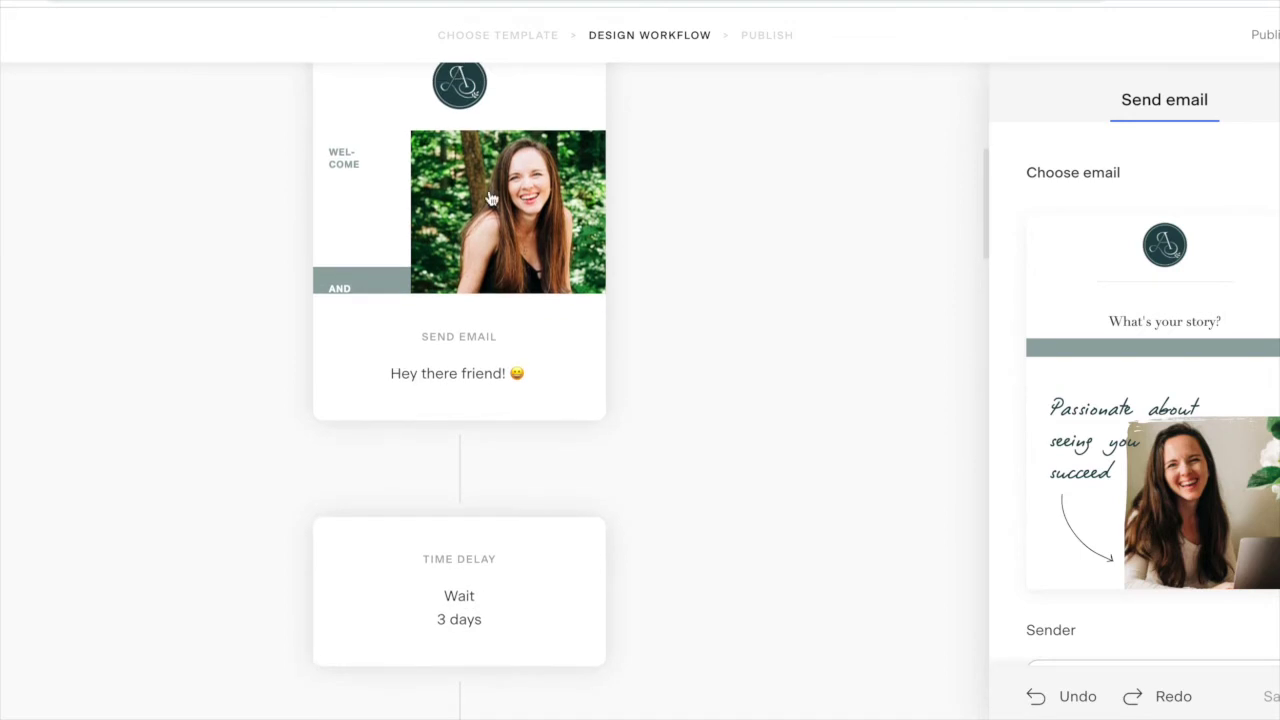
scroll(552, 560, down, 3)
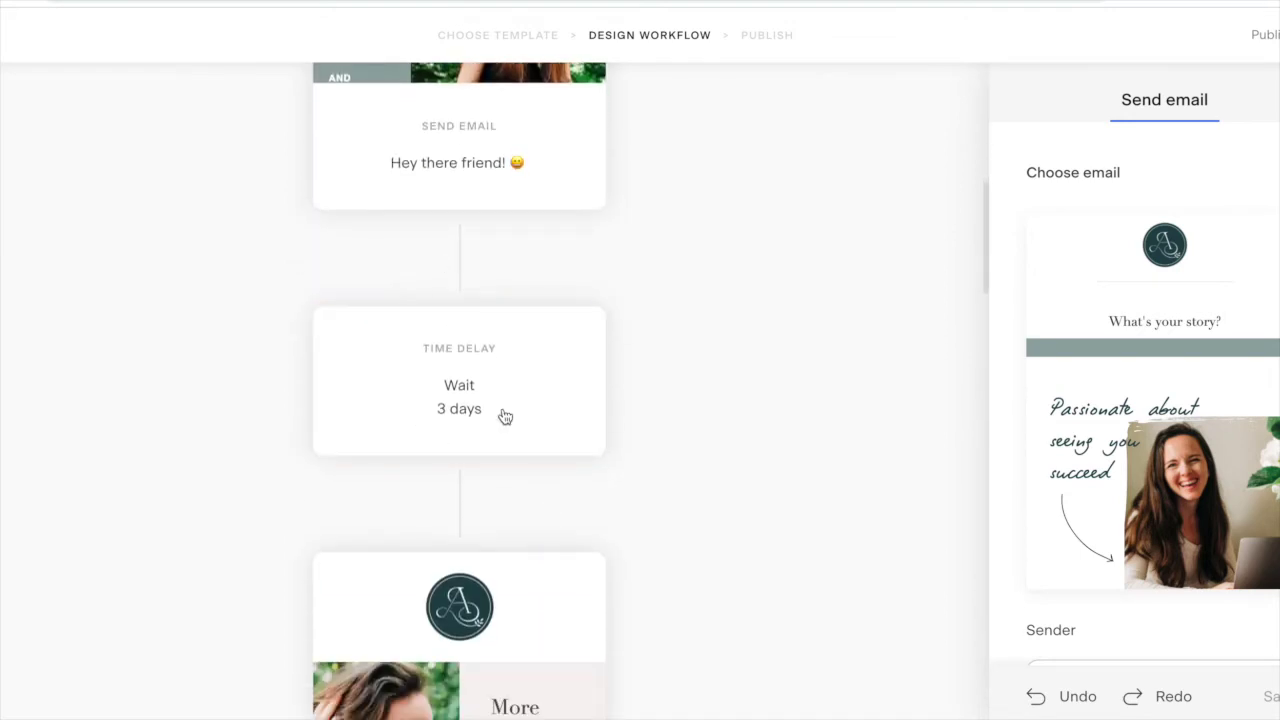
scroll(500, 417, down, 4)
scroll(540, 563, down, 4)
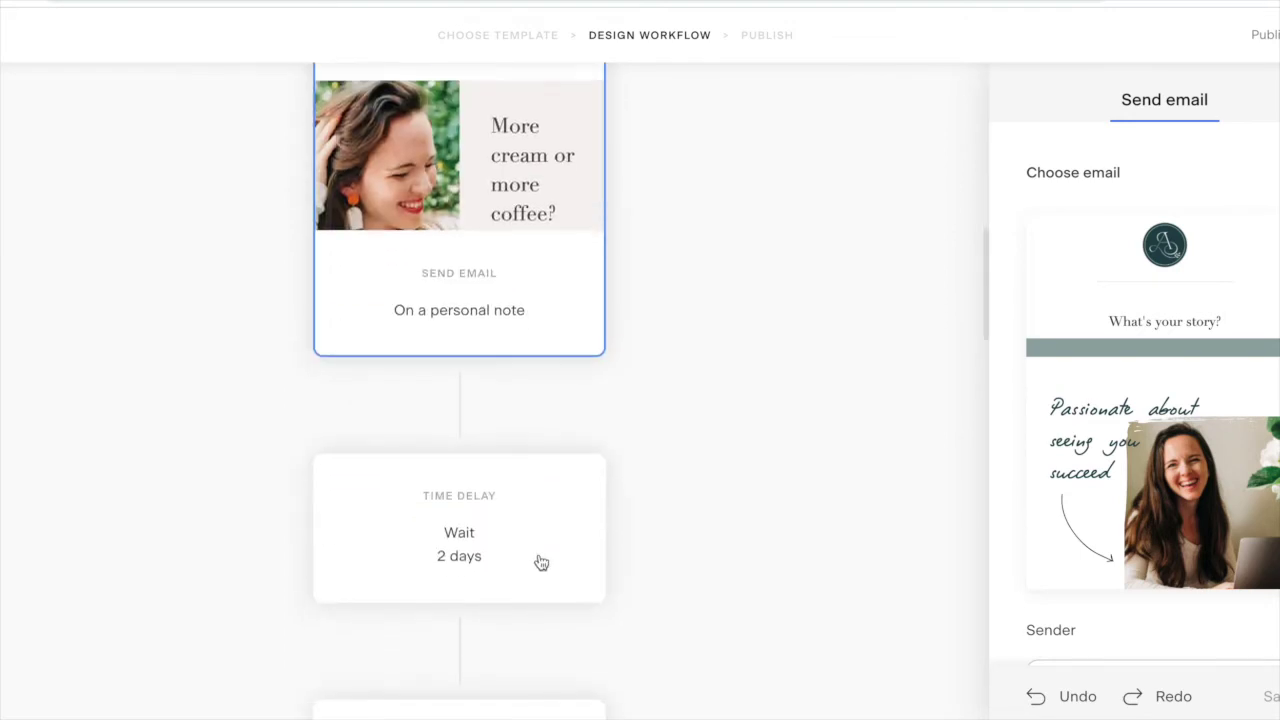
scroll(514, 514, down, 4)
scroll(513, 515, down, 3)
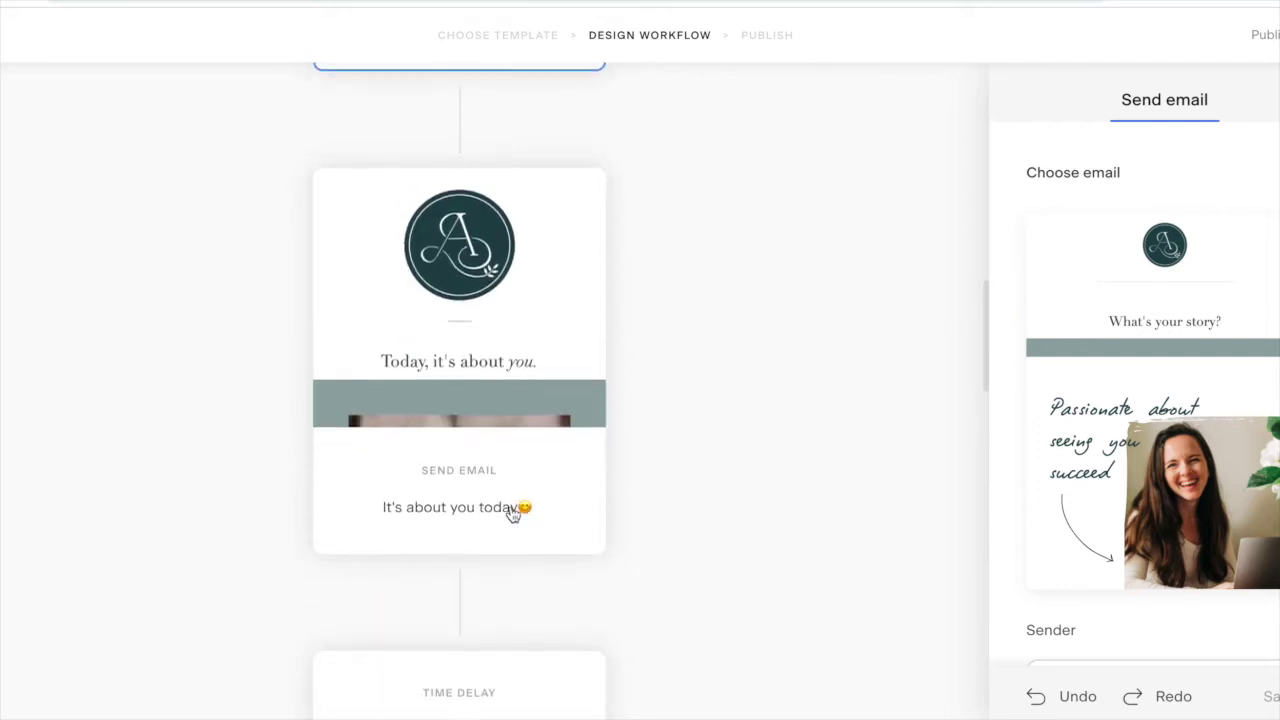
scroll(466, 540, down, 3)
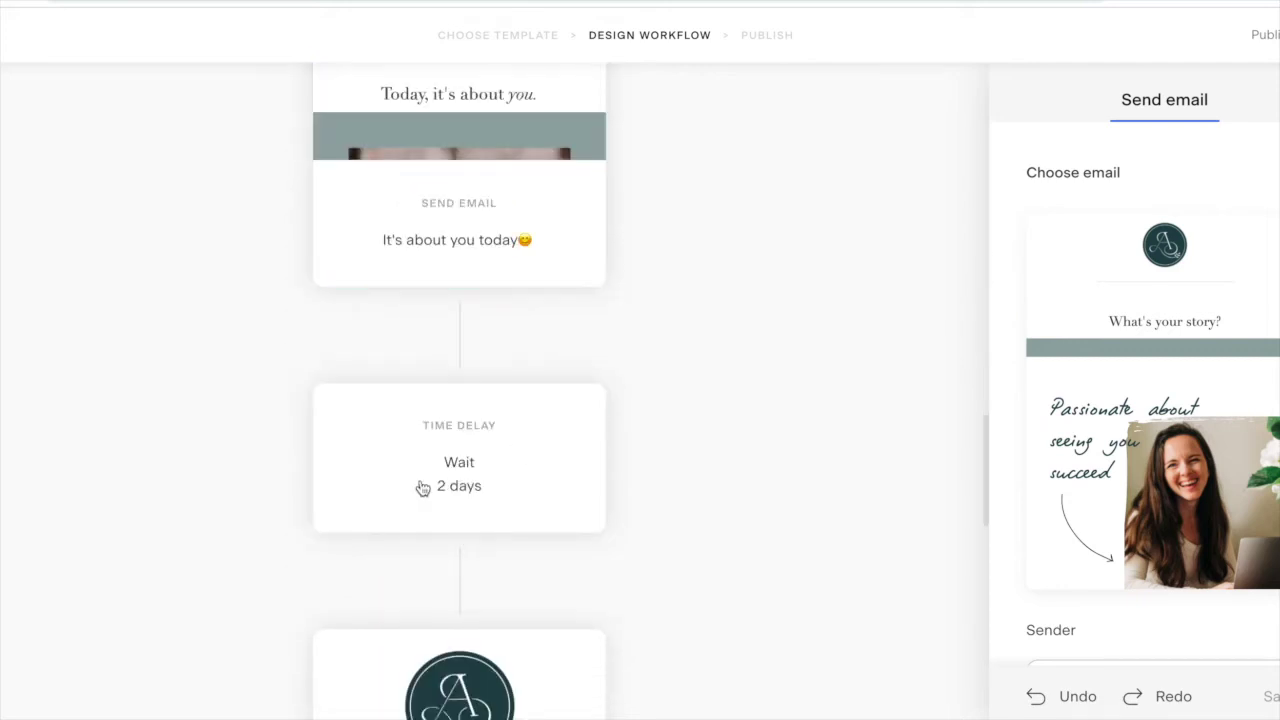
scroll(445, 520, down, 3)
scroll(497, 640, down, 6)
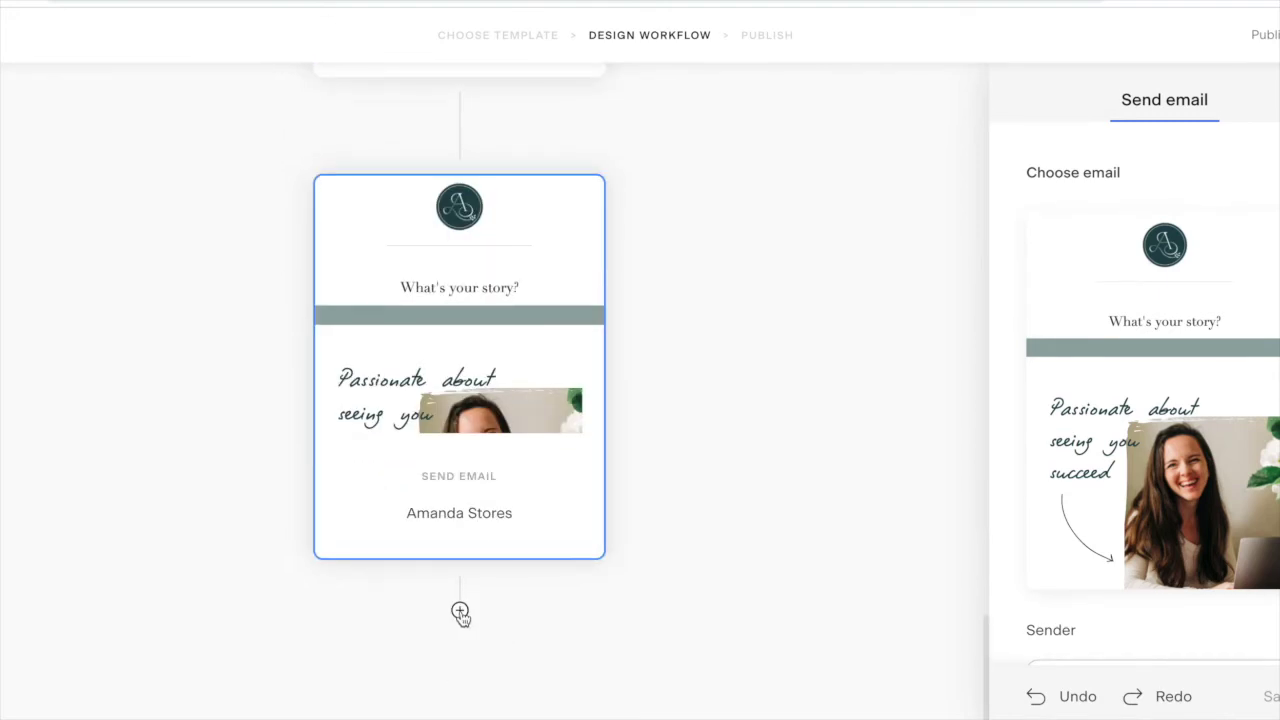
- Add a condition after the final email that takes action if "Subscriber has clicked a link", acknowledging the warning
click(460, 611)
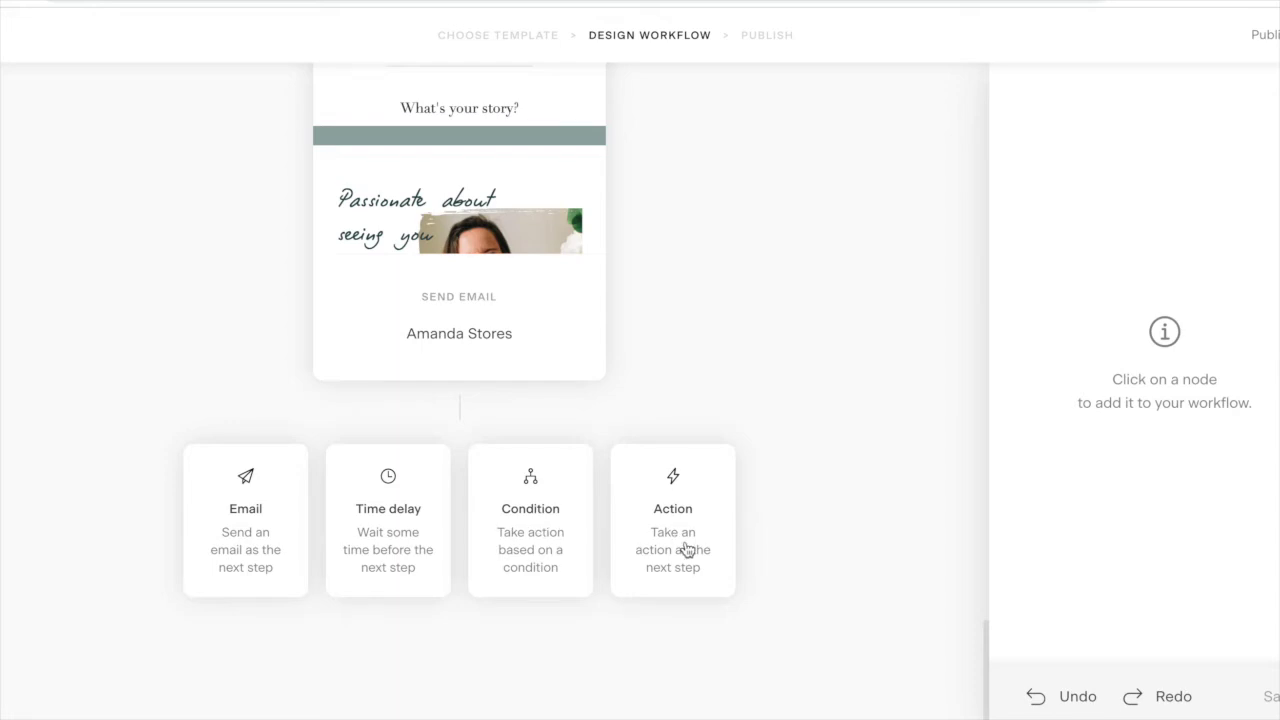
click(519, 533)
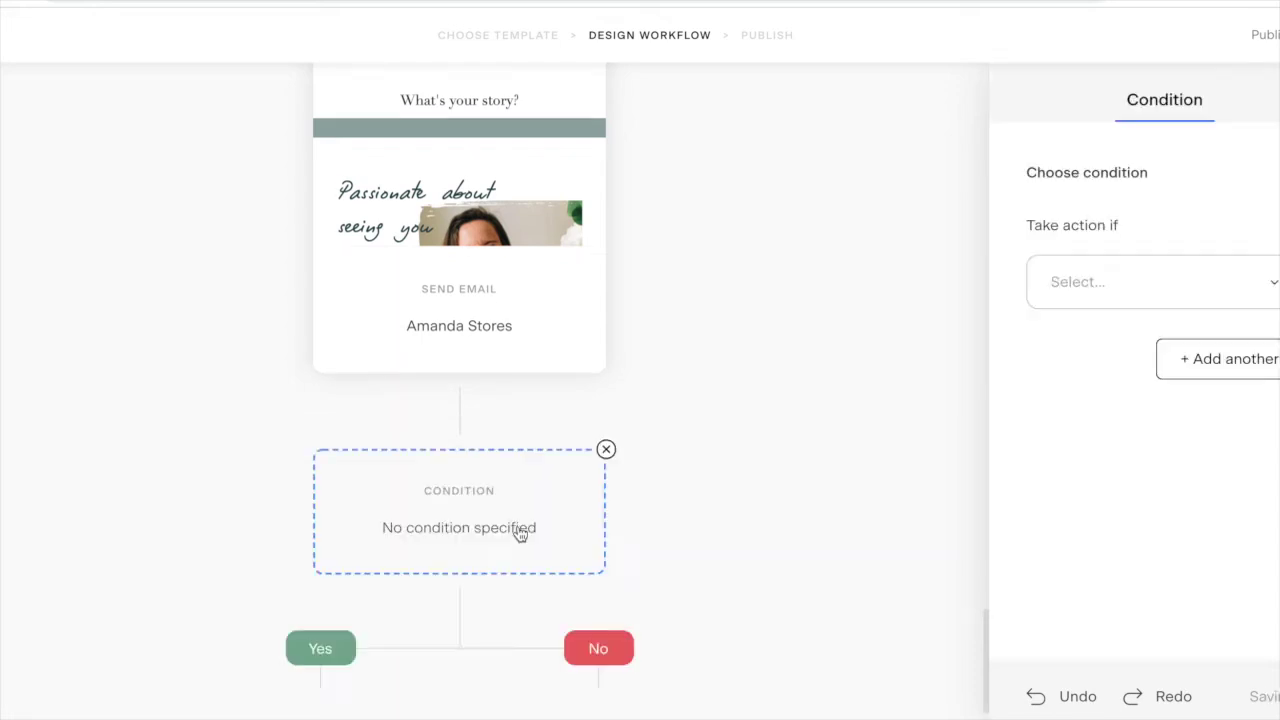
scroll(519, 533, down, 1)
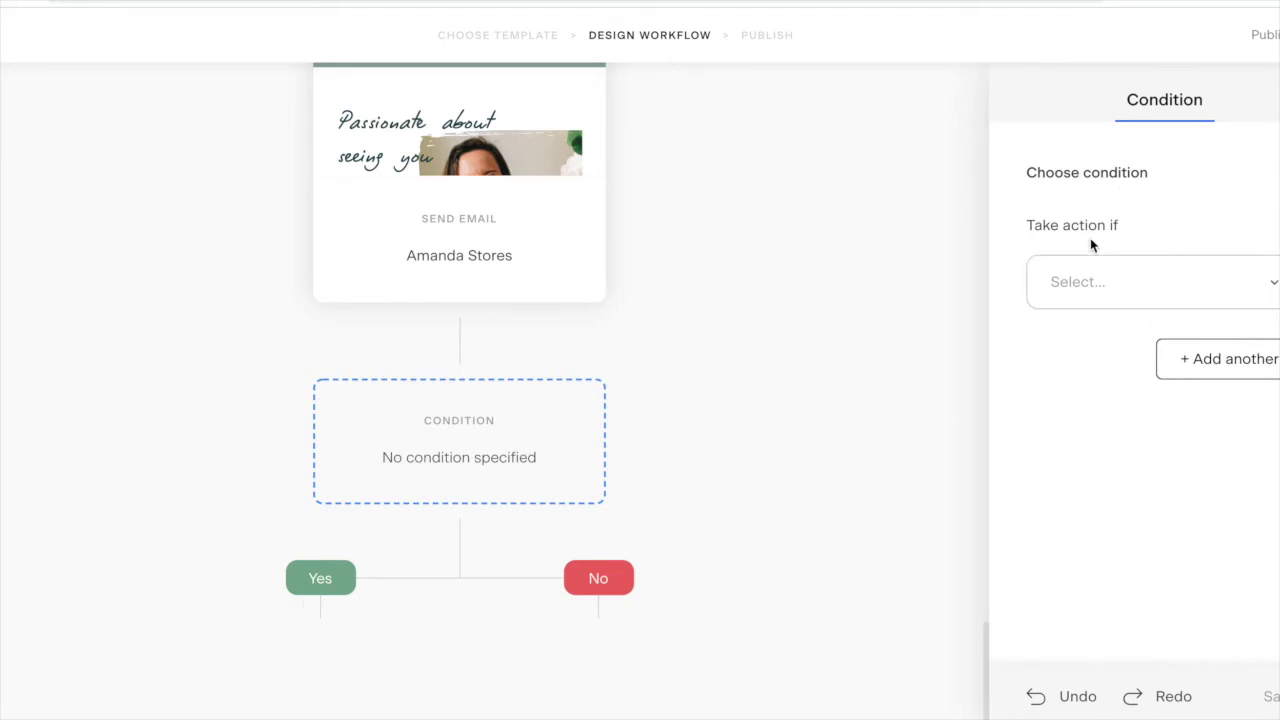
click(1136, 285)
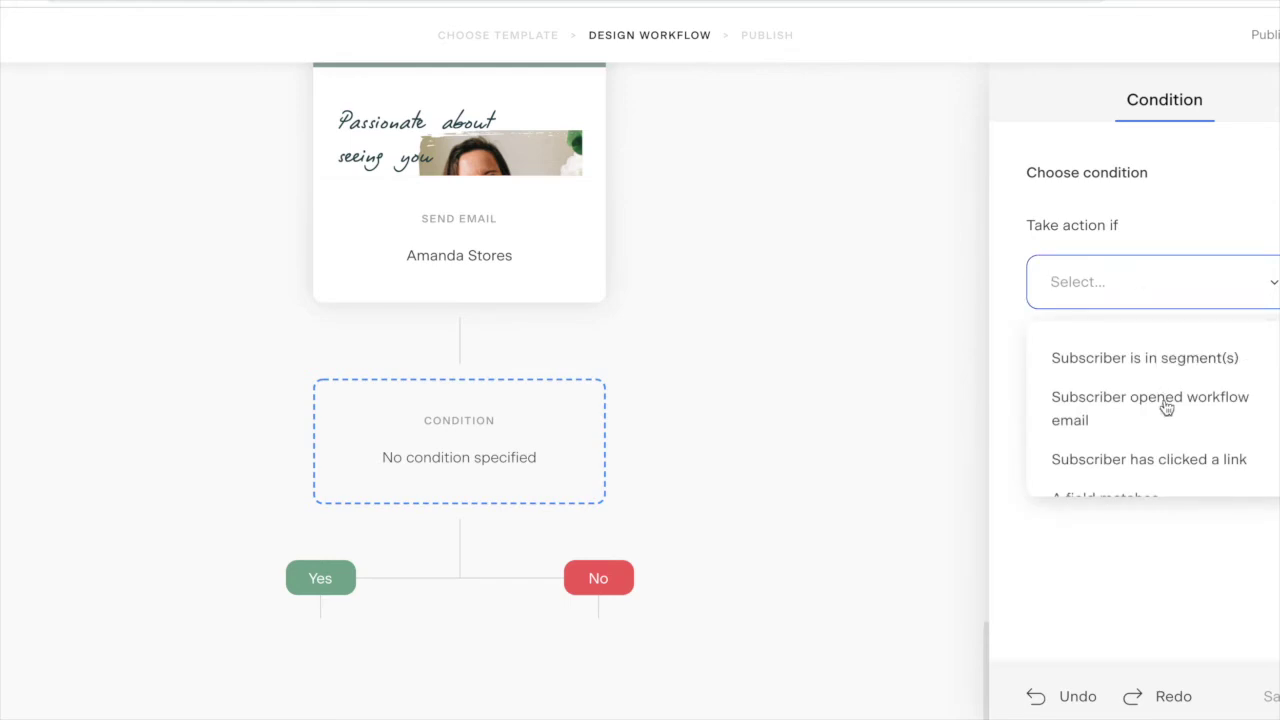
scroll(1166, 407, down, 1)
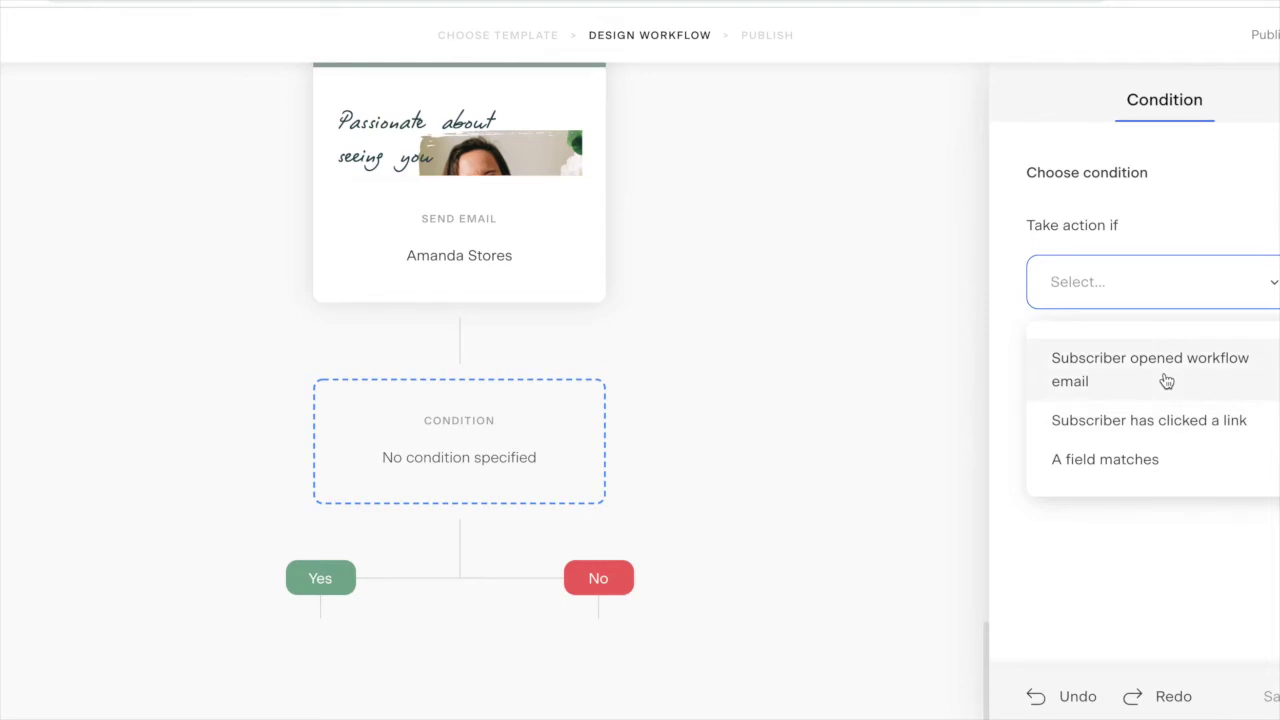
click(1168, 429)
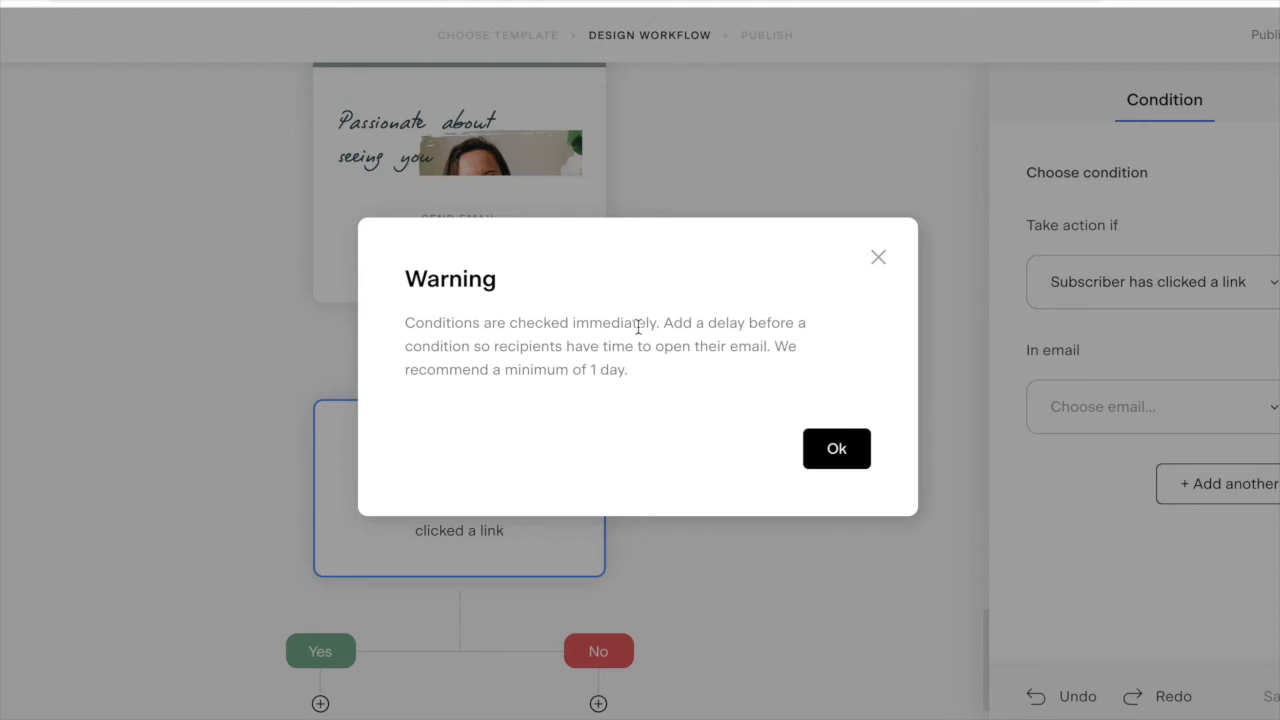
click(840, 458)
- Insert a time delay of 2 days between the "What's your story?" email and the link-click condition
mouse_move(460, 354)
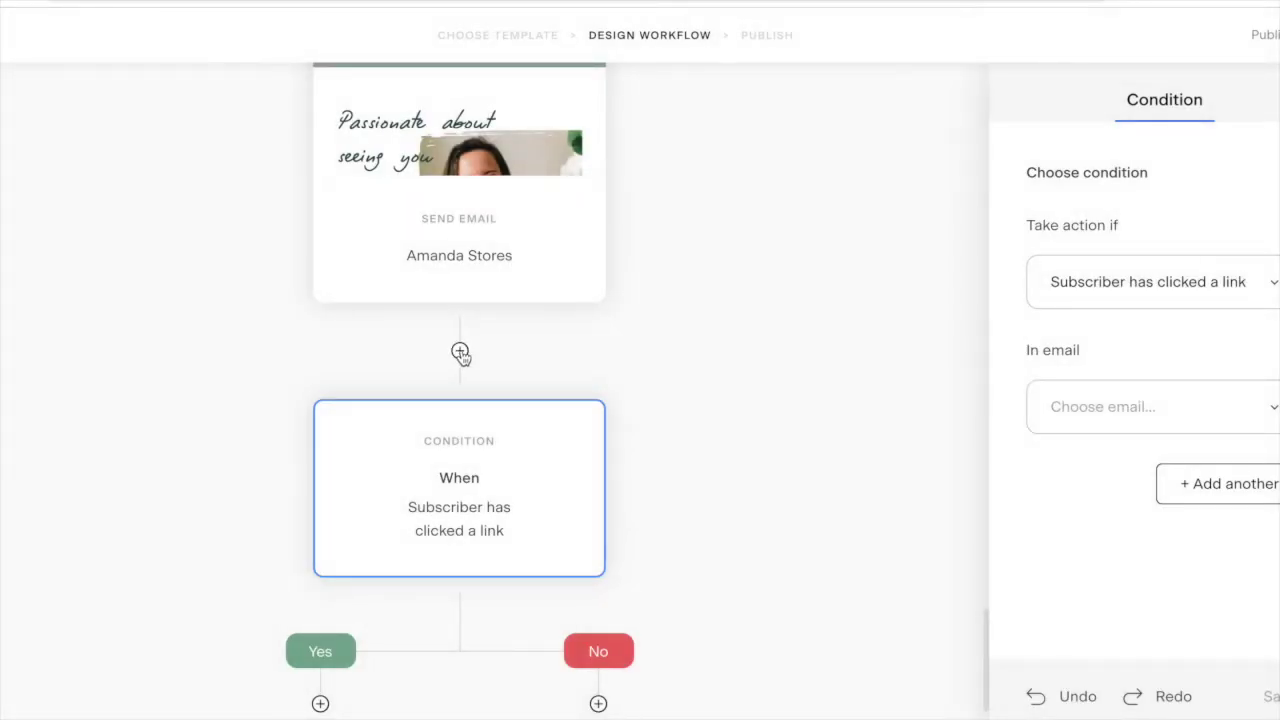
click(460, 352)
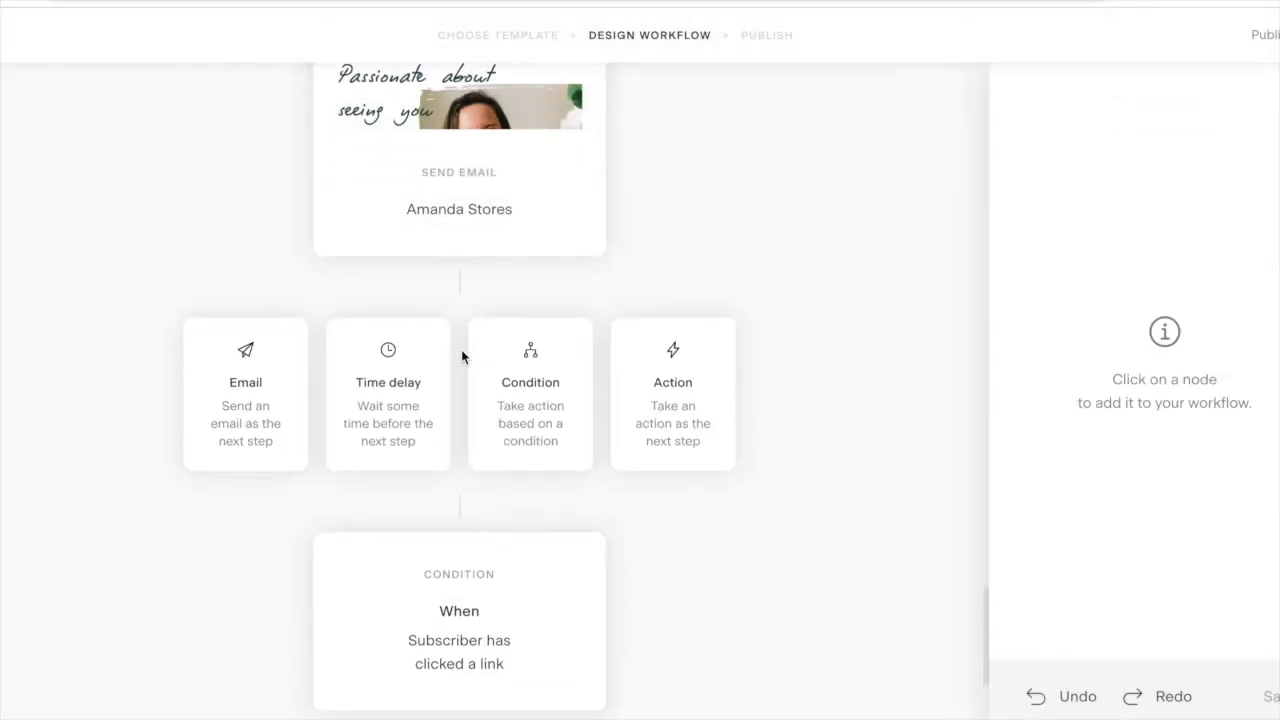
click(390, 397)
click(1098, 314)
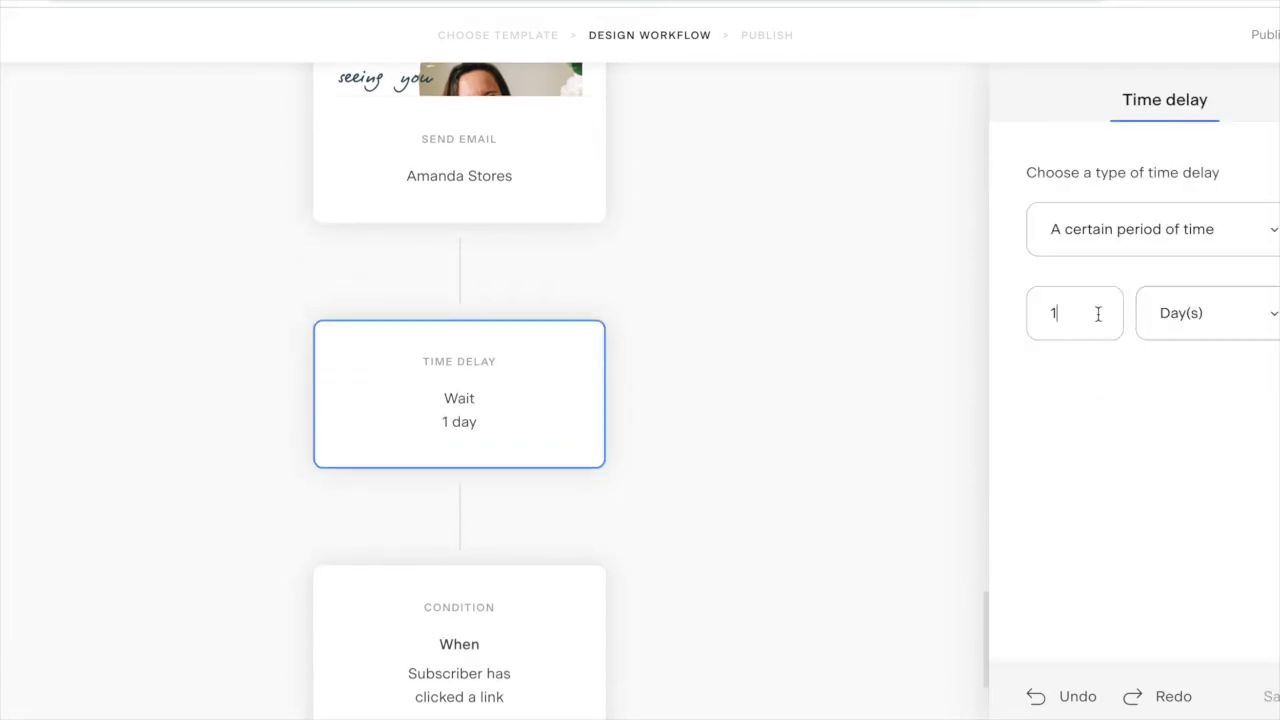
key(BackSpace)
text(2)
scroll(688, 533, down, 1)
scroll(688, 533, down, 2)
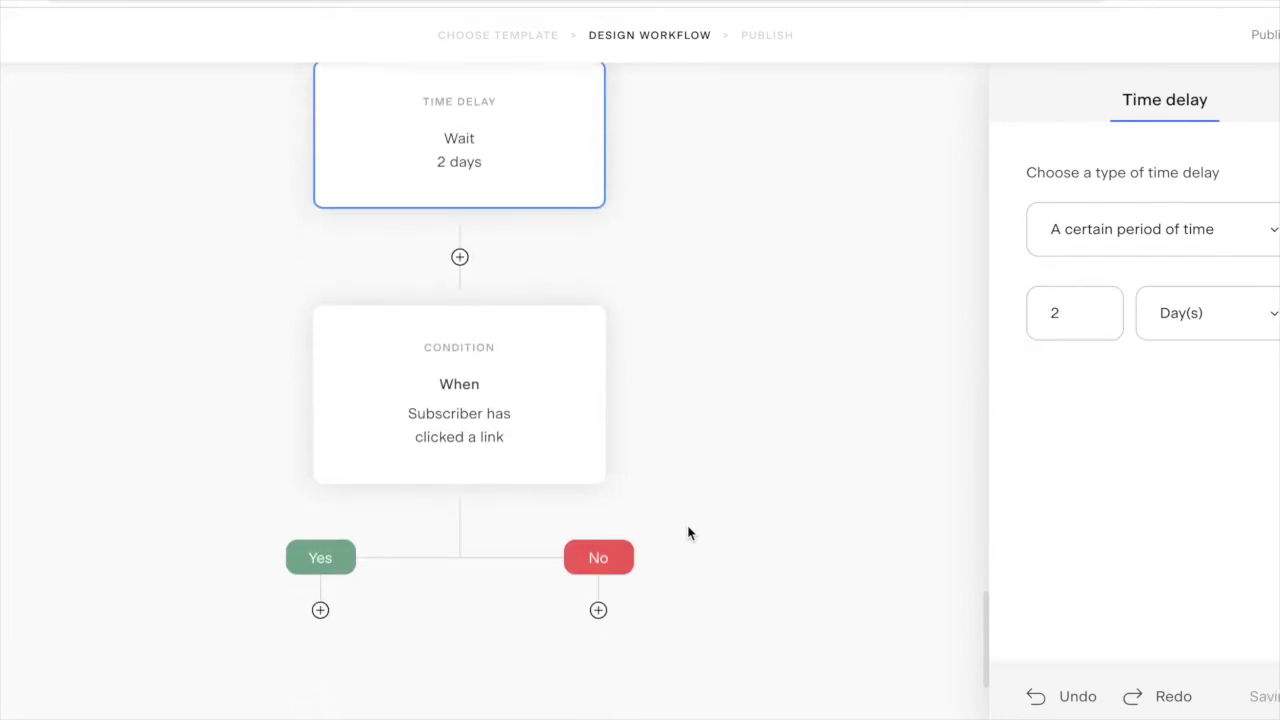
click(503, 422)
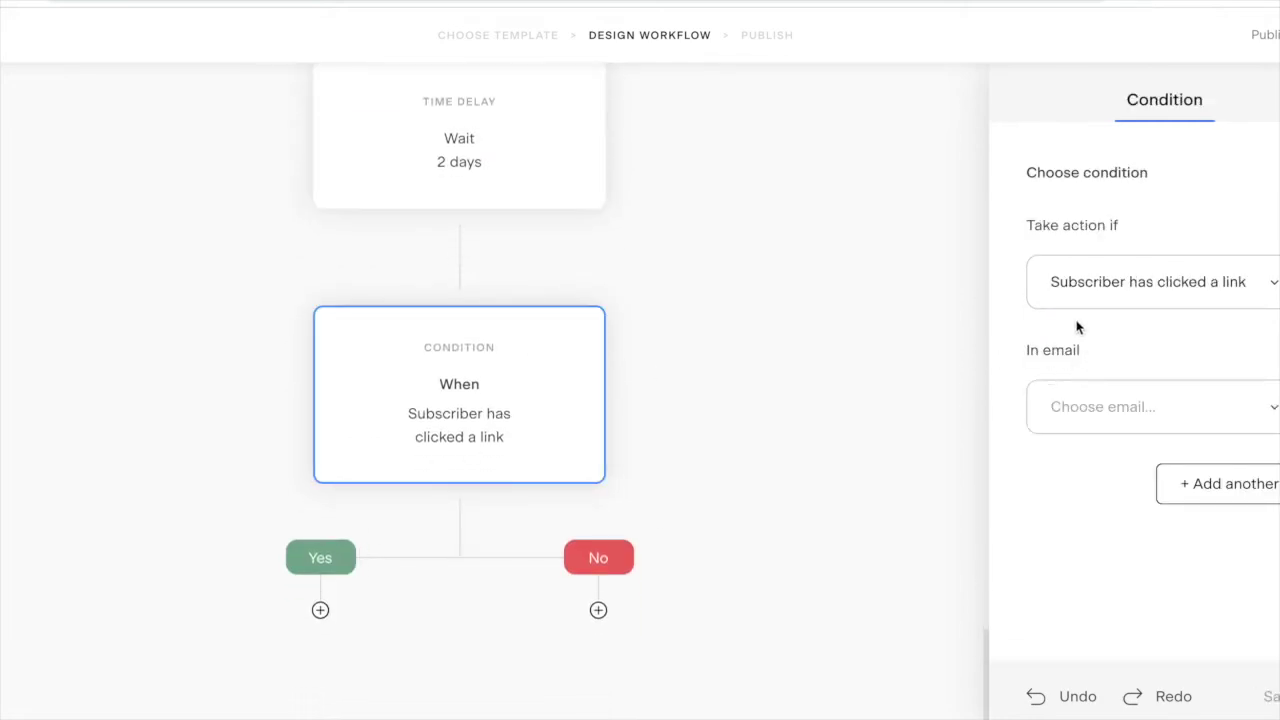
click(1134, 402)
click(1134, 402)
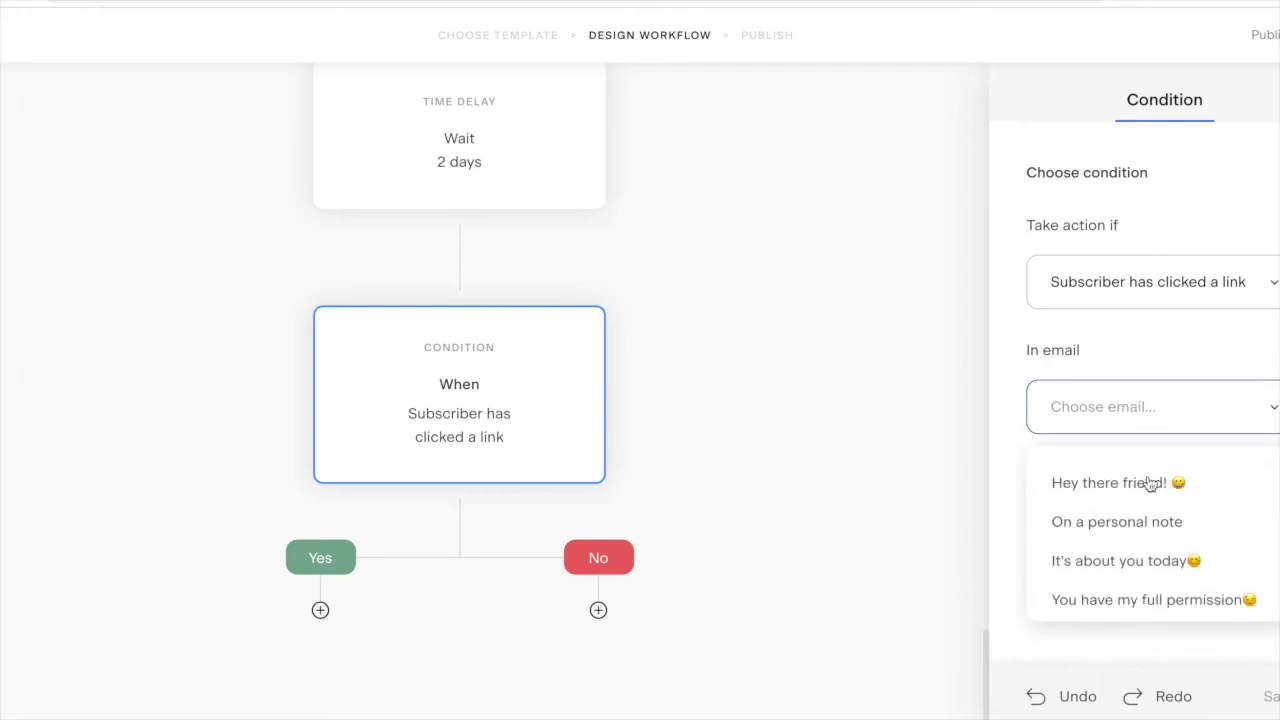
click(1145, 600)
click(1145, 531)
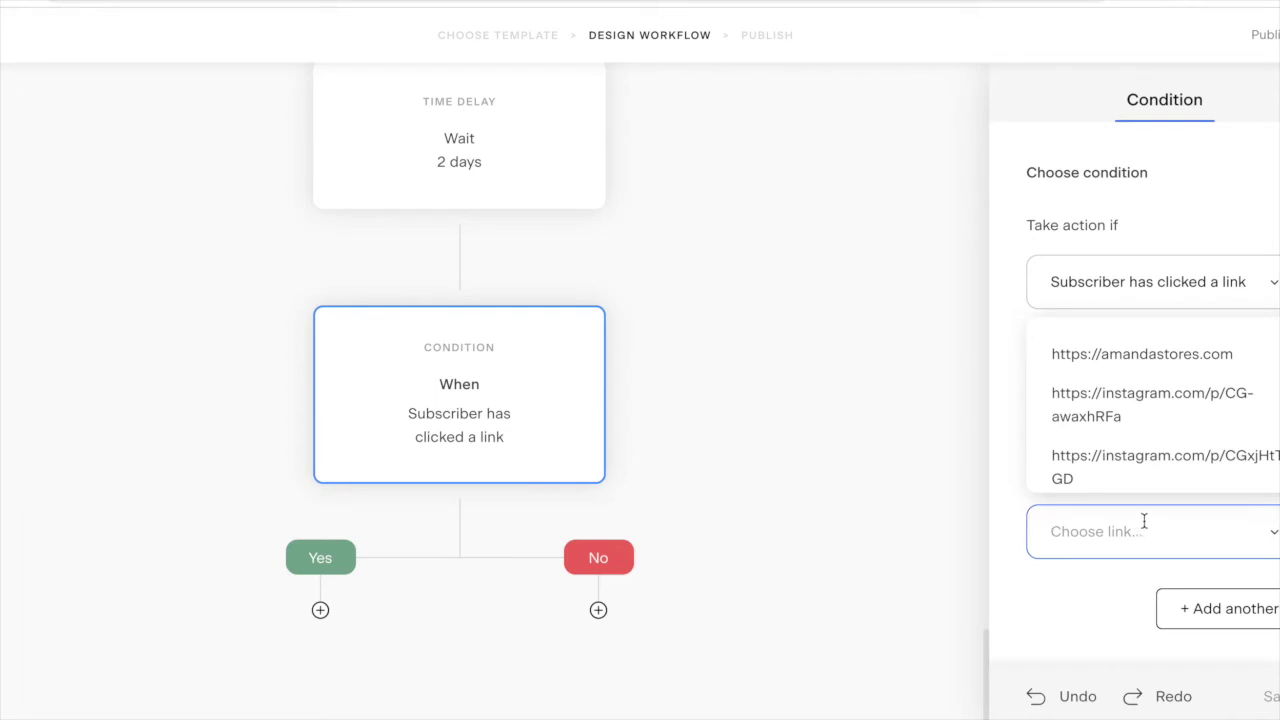
click(1120, 411)
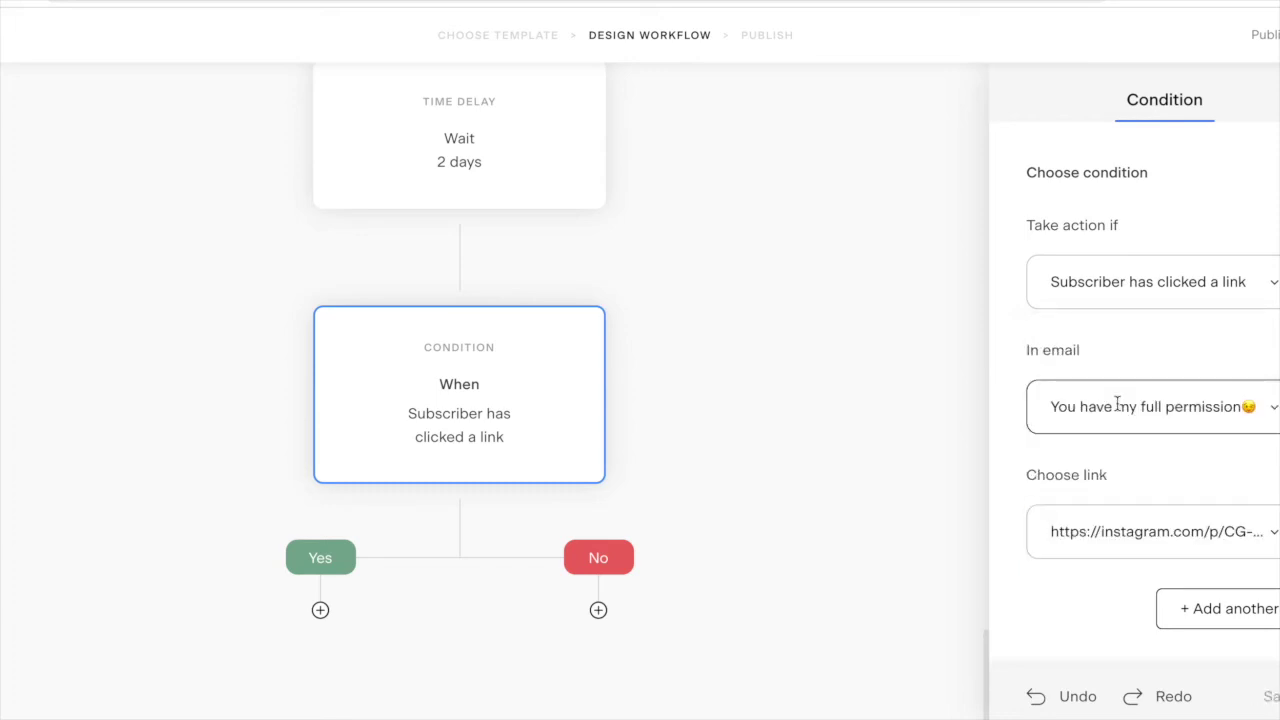
- Add a second criterion to the condition, "Subscriber opened workflow email", for the email "Hey there friend! 😀"
click(1230, 610)
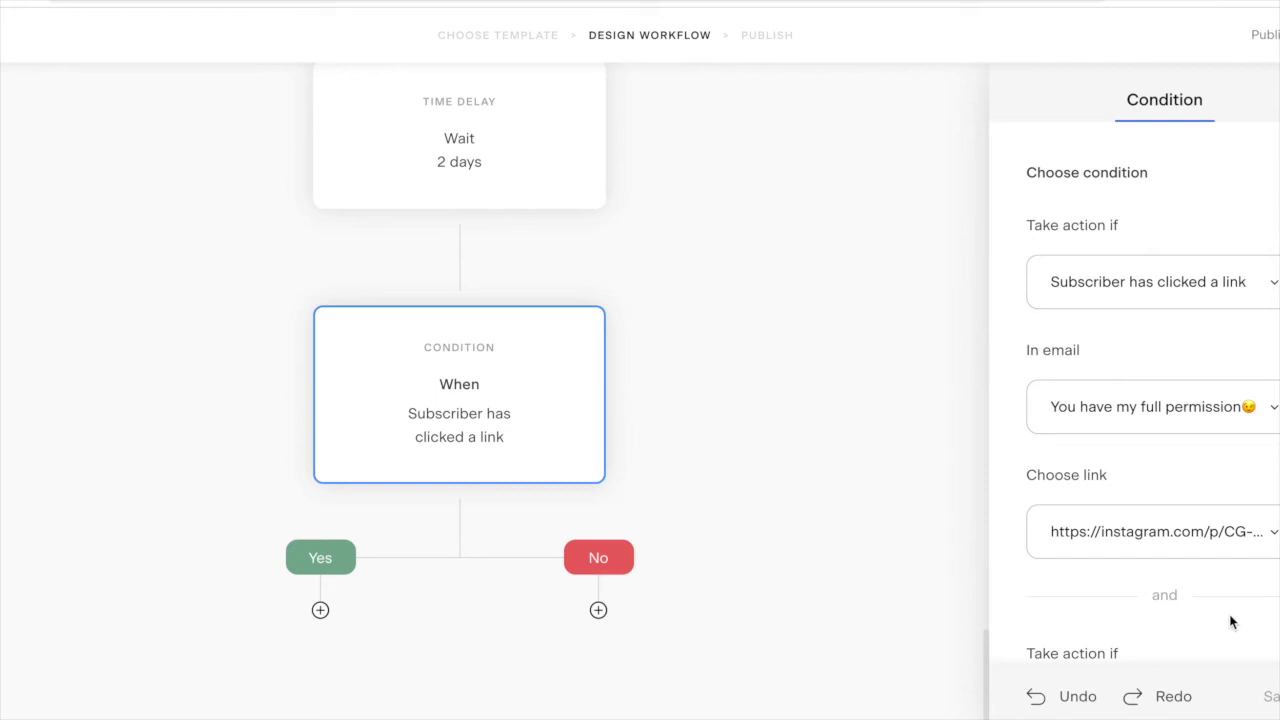
scroll(1220, 600, down, 3)
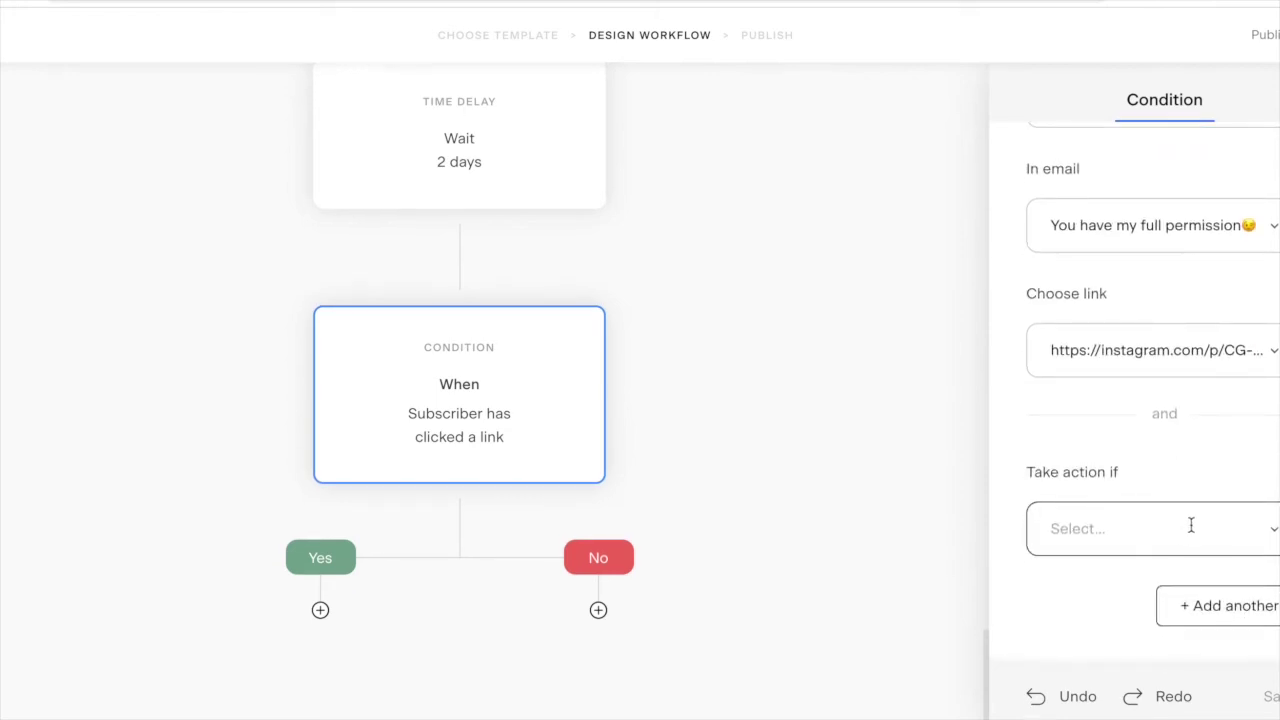
click(1190, 522)
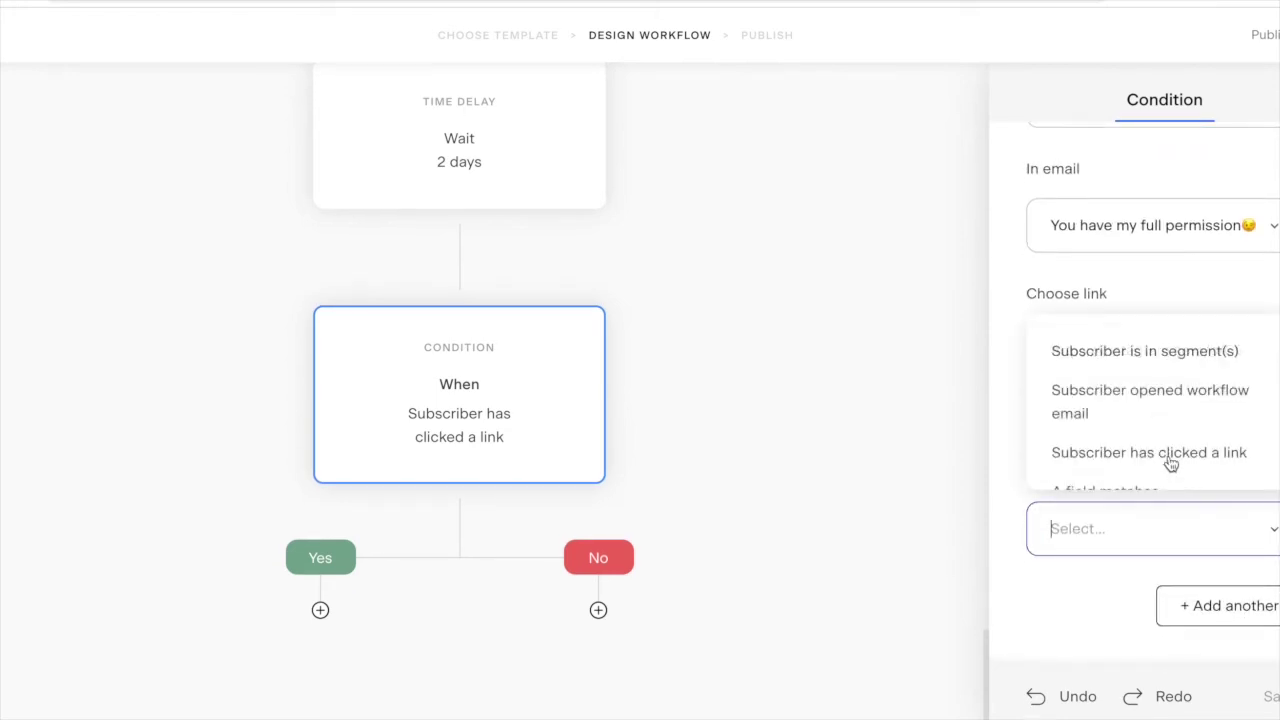
scroll(1148, 405, down, 1)
click(1148, 405)
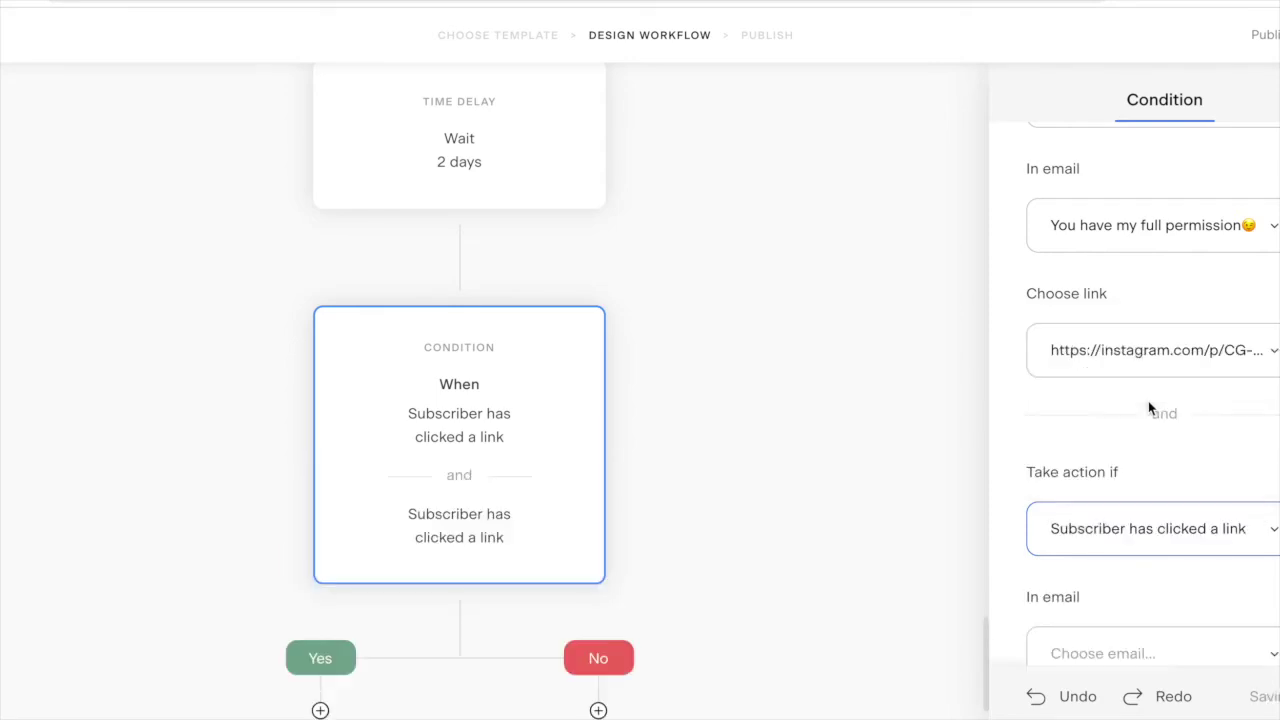
scroll(1160, 629, down, 2)
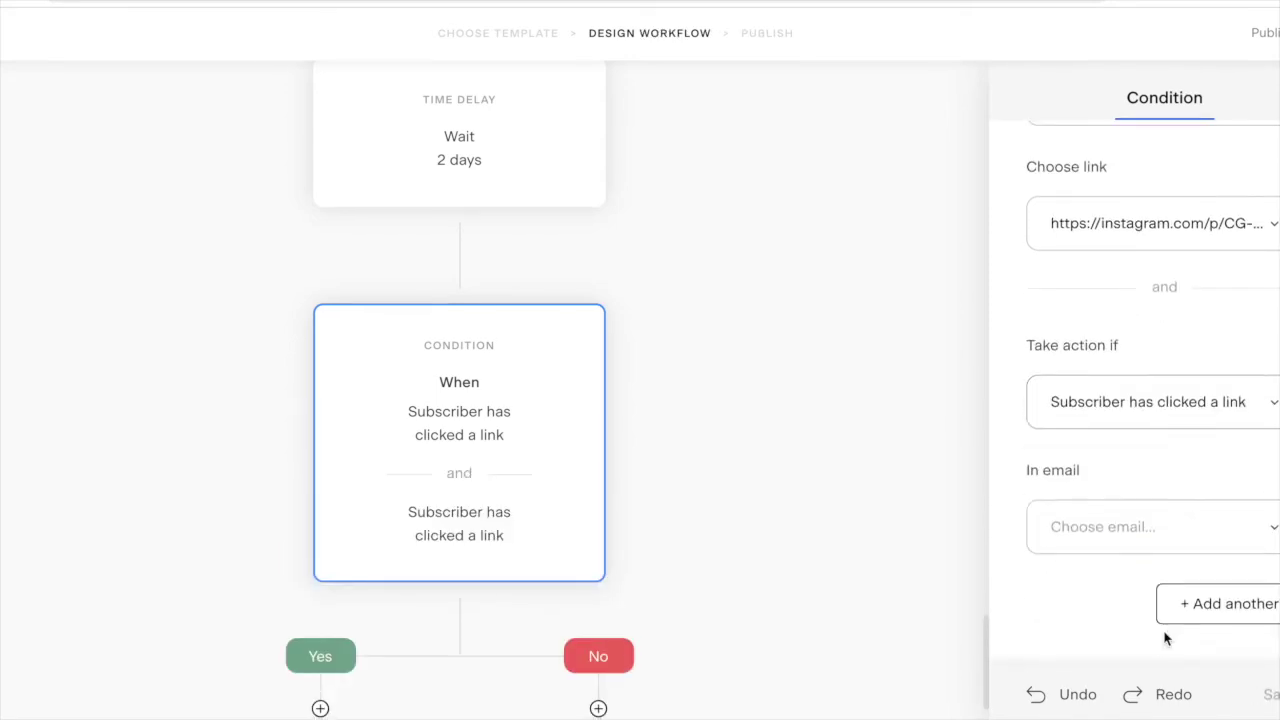
click(1203, 410)
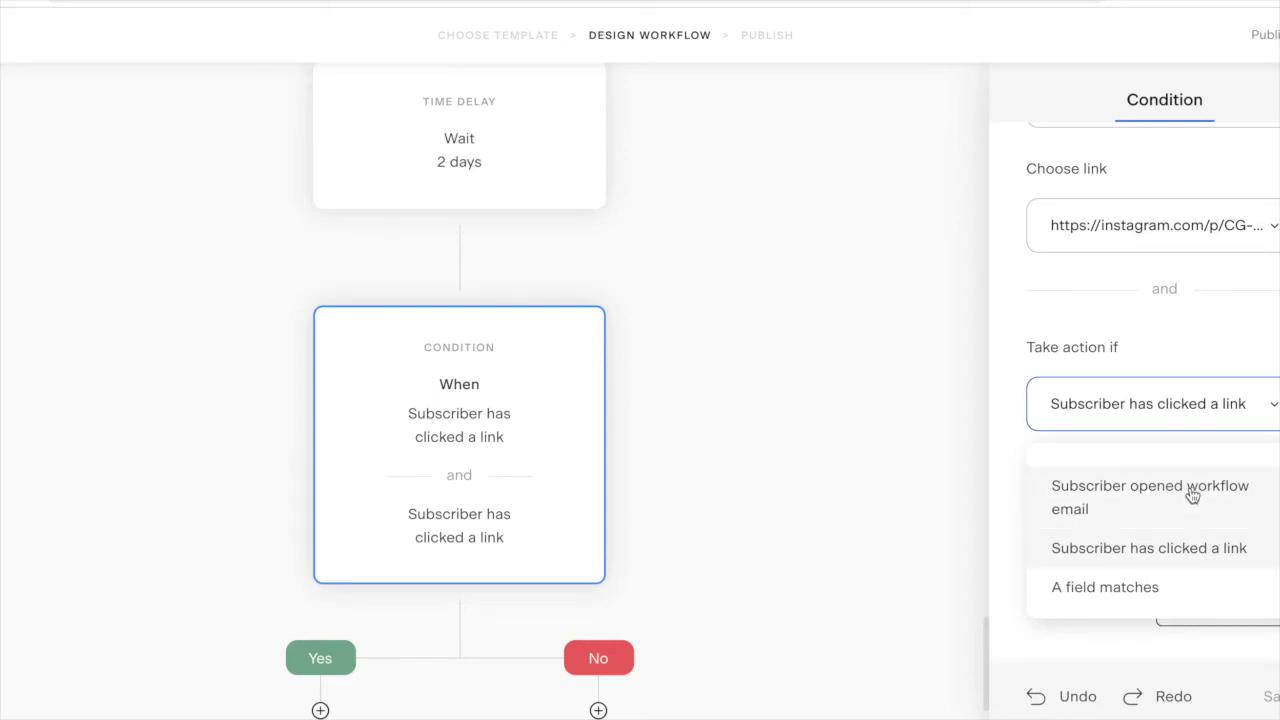
click(1192, 496)
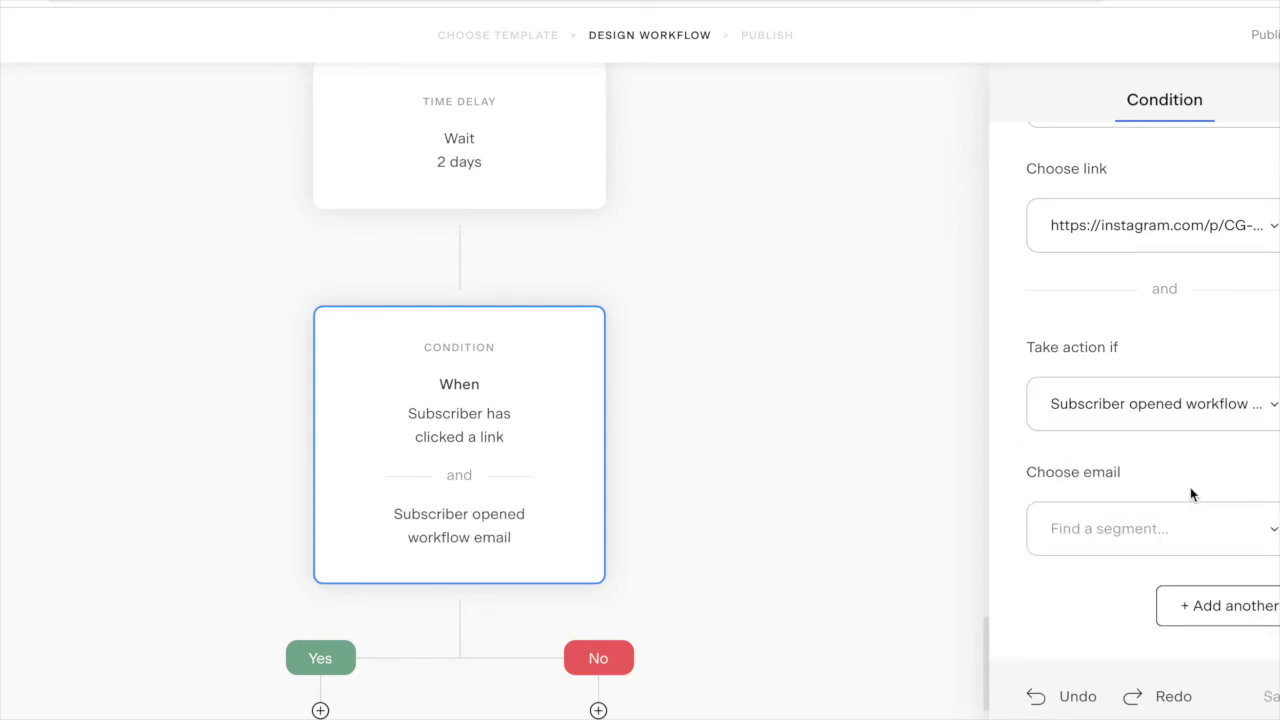
click(1178, 535)
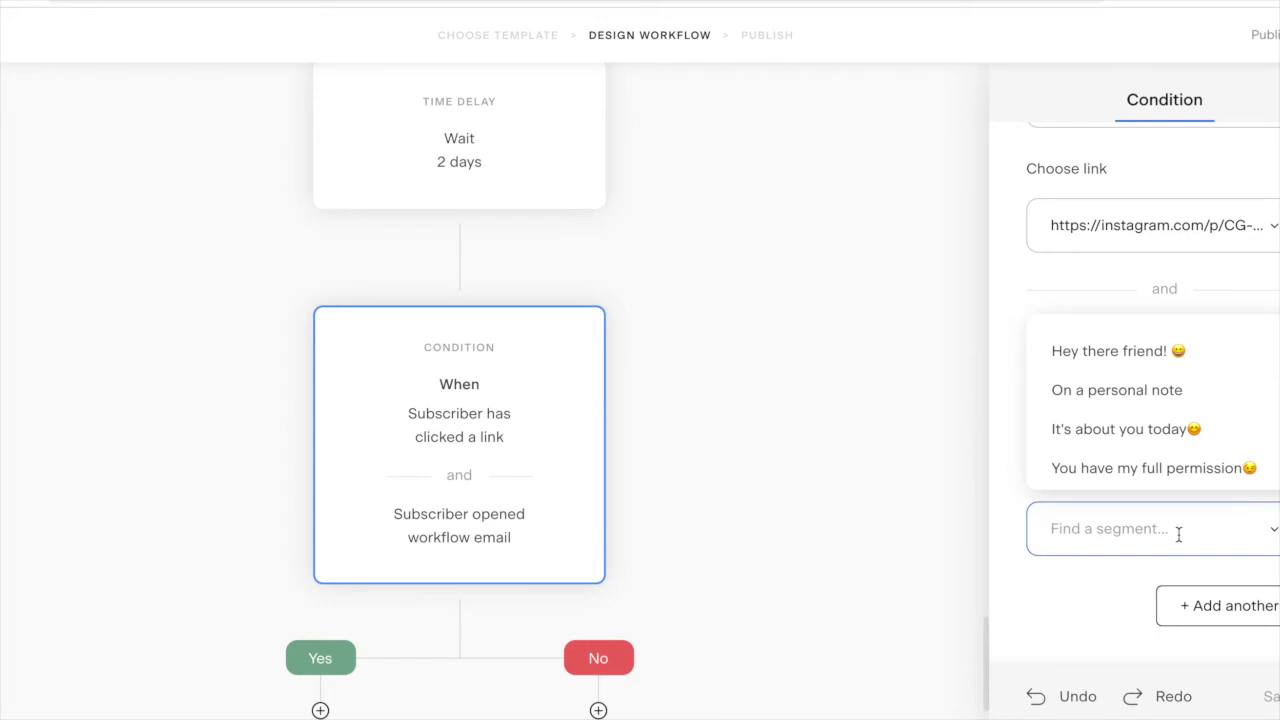
click(1142, 355)
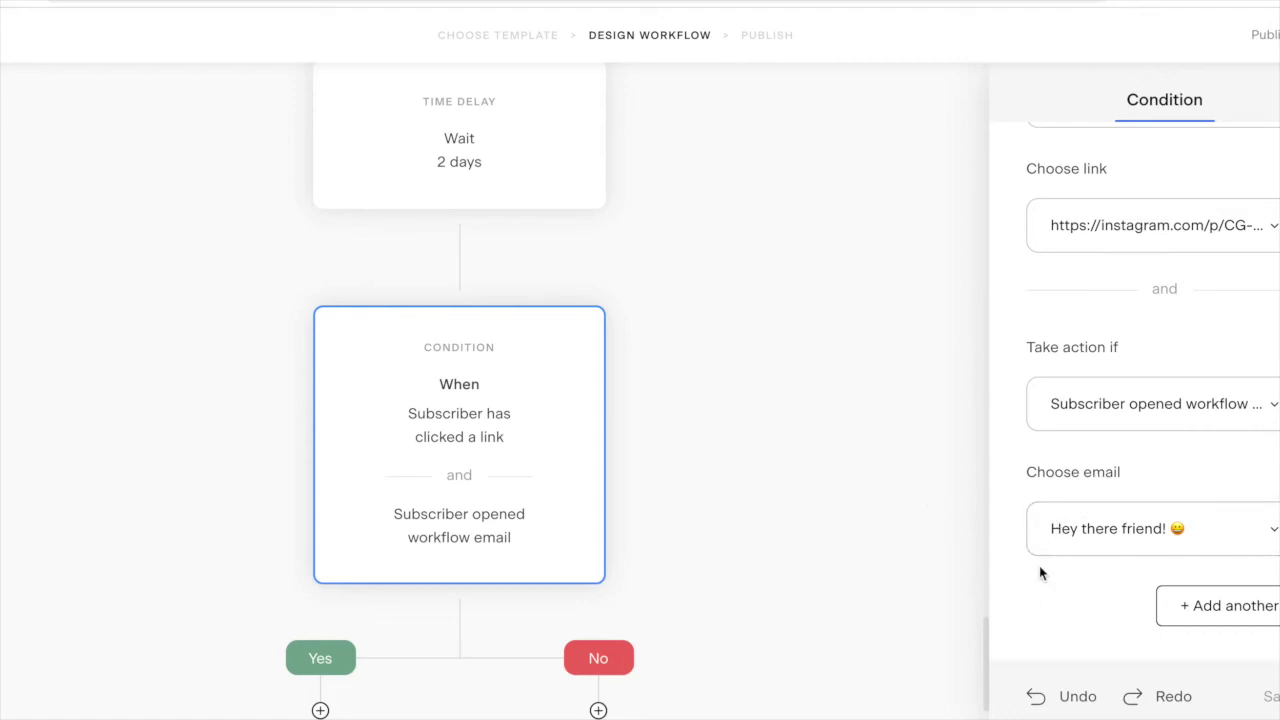
- Add an action to the condition's Yes branch that adds subscribers to the "Target Audience Workbook" segment
scroll(641, 598, down, 1)
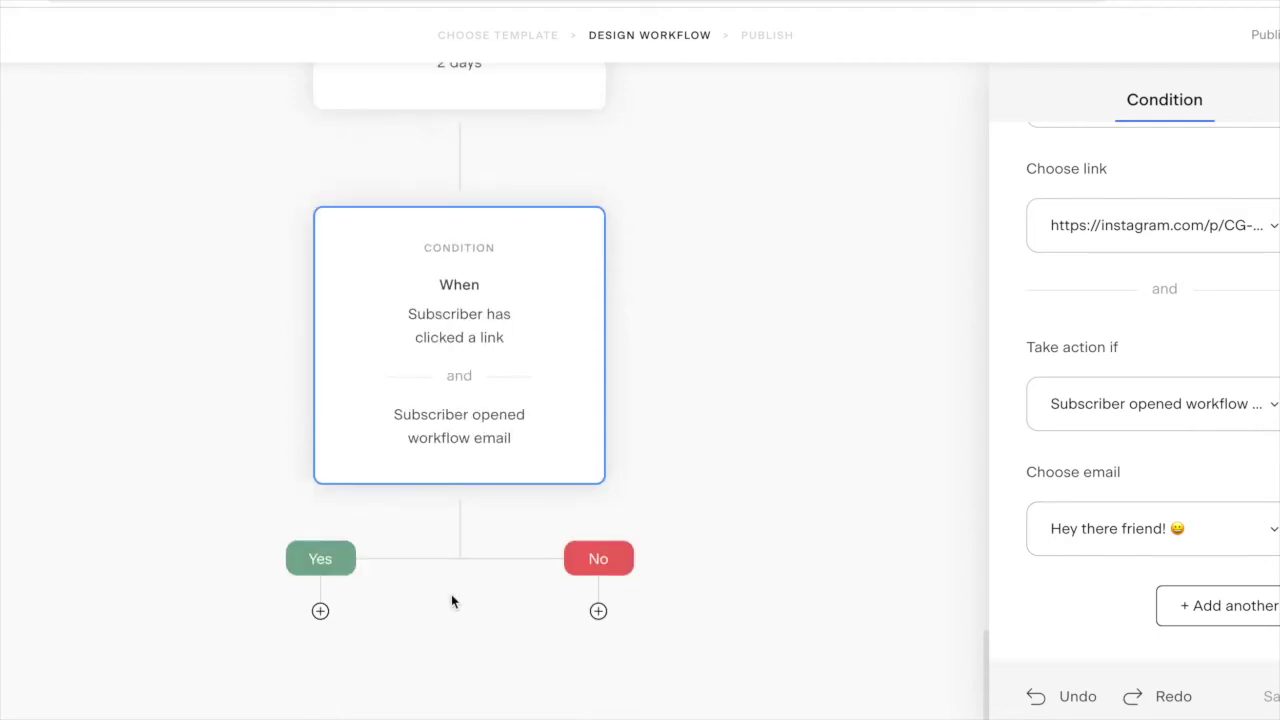
click(320, 611)
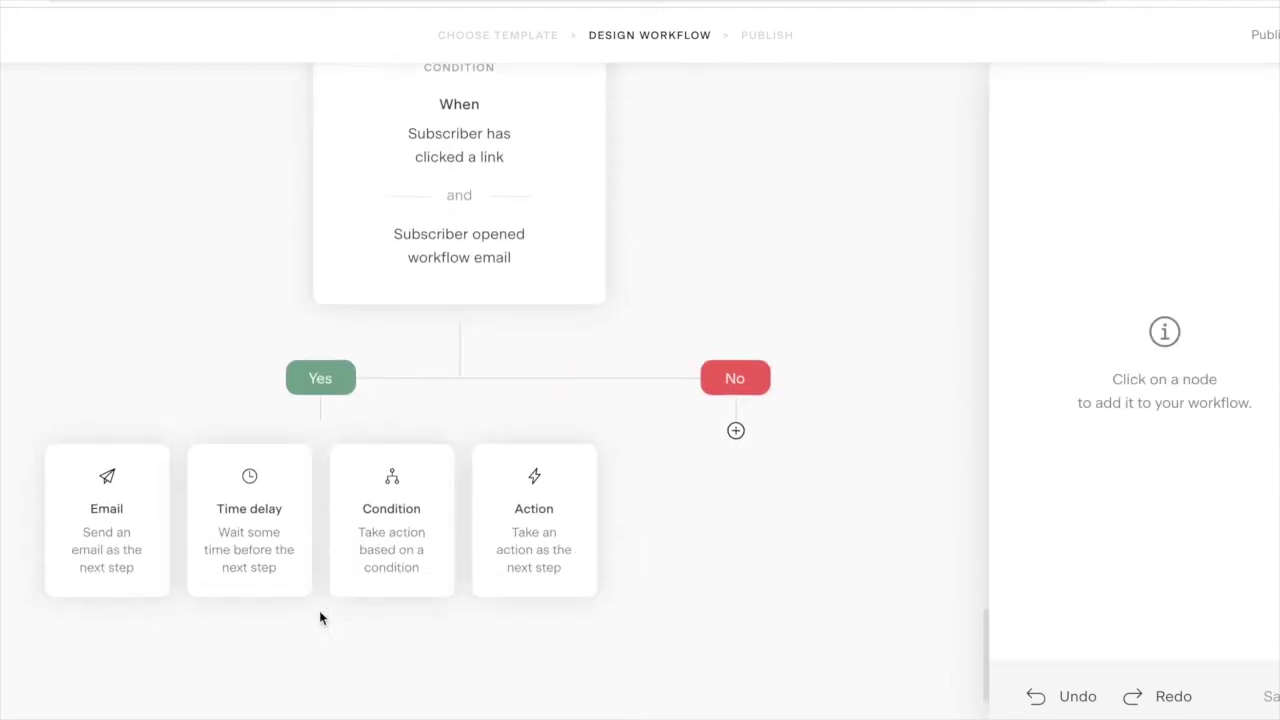
click(527, 531)
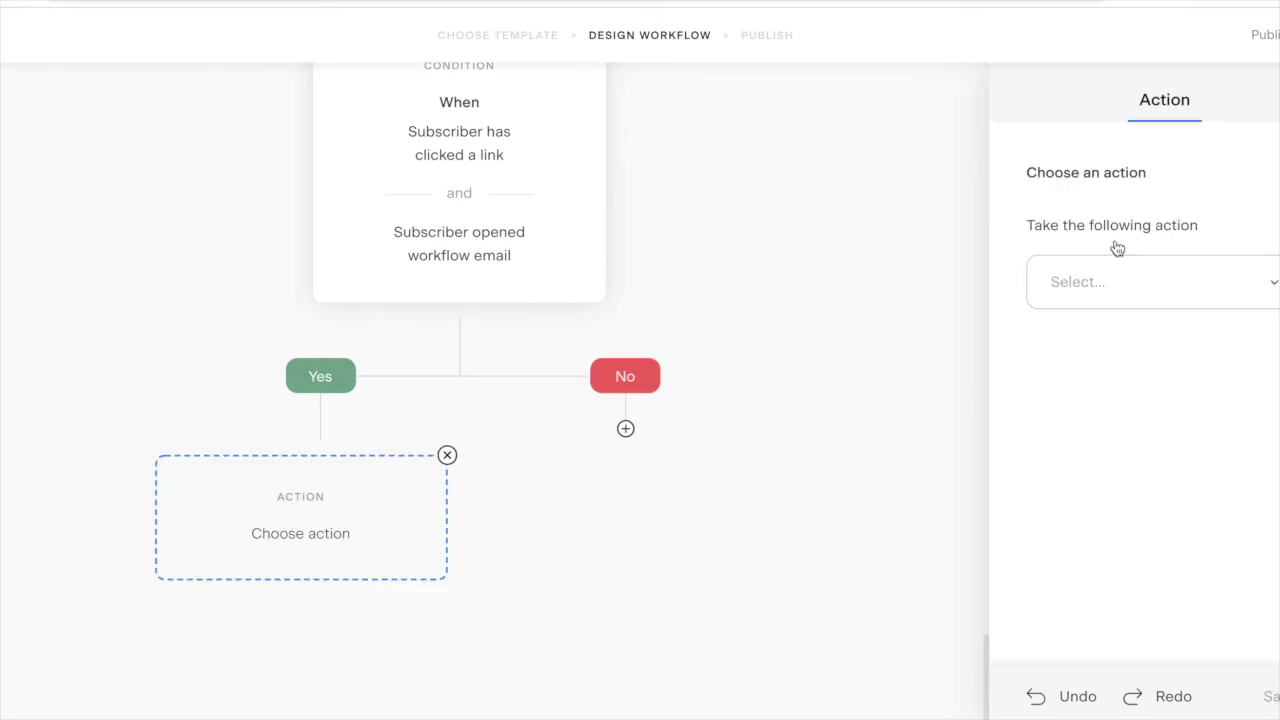
click(1126, 286)
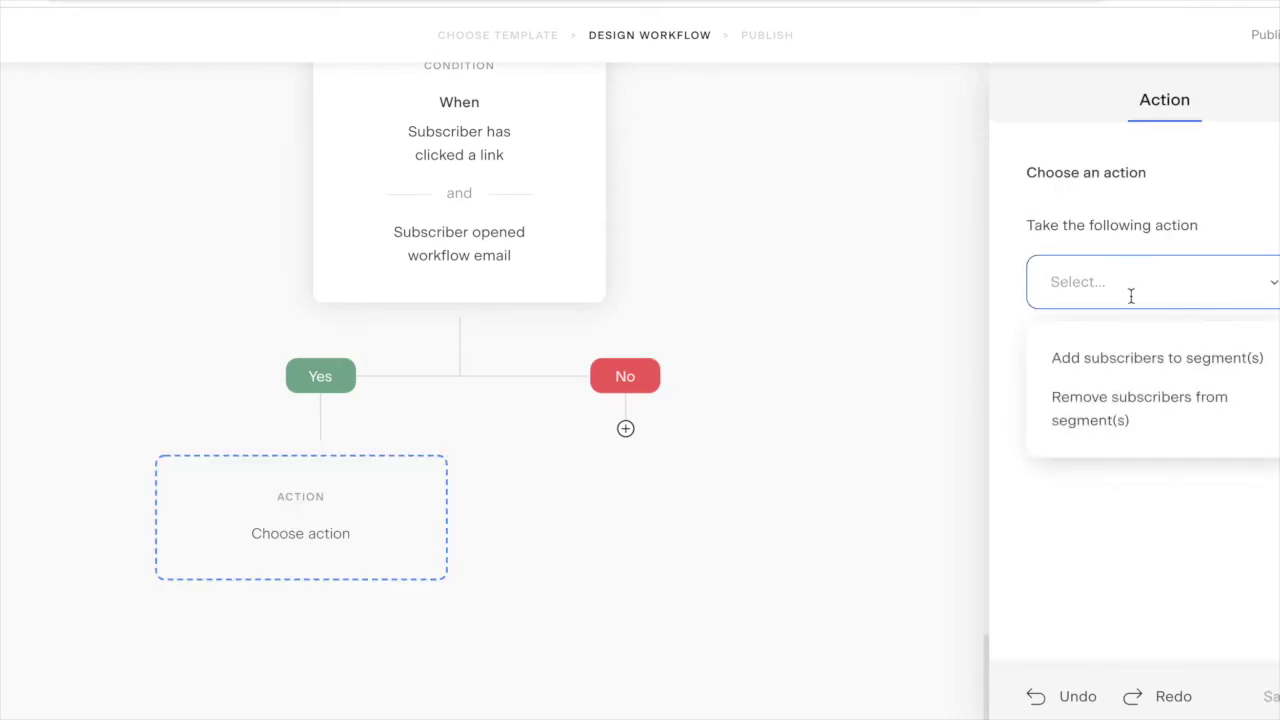
click(1145, 360)
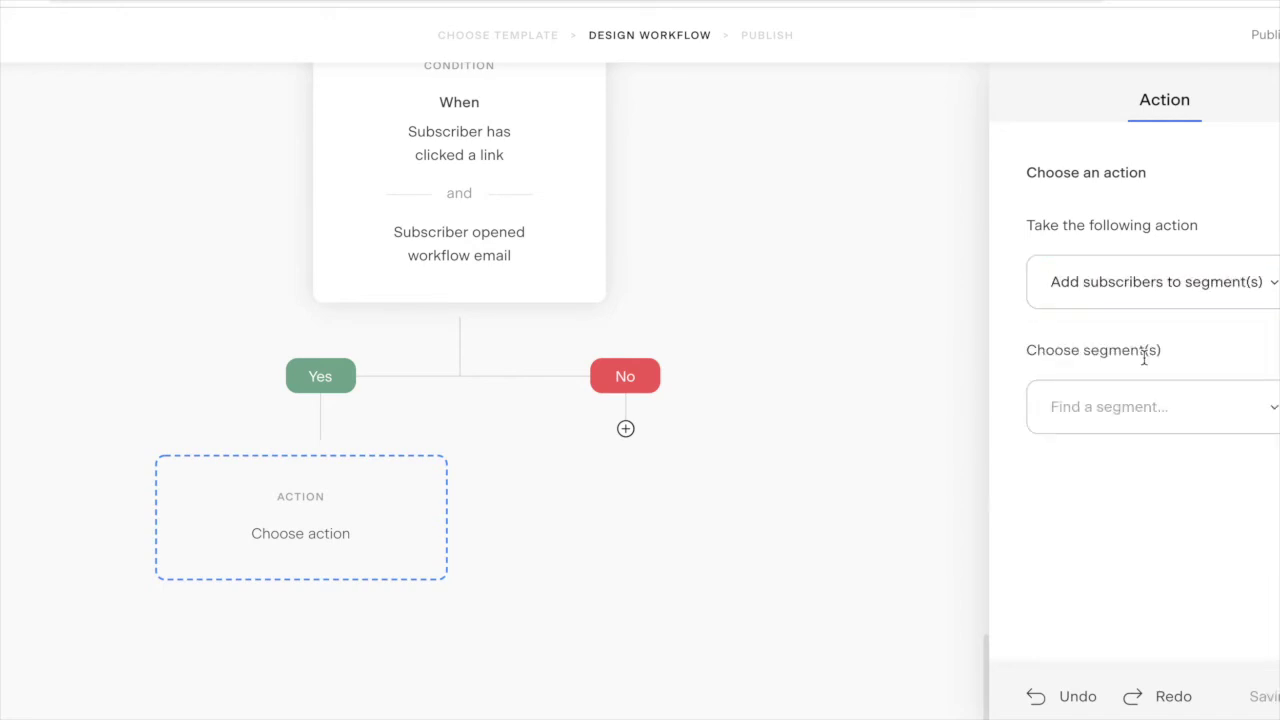
click(1154, 408)
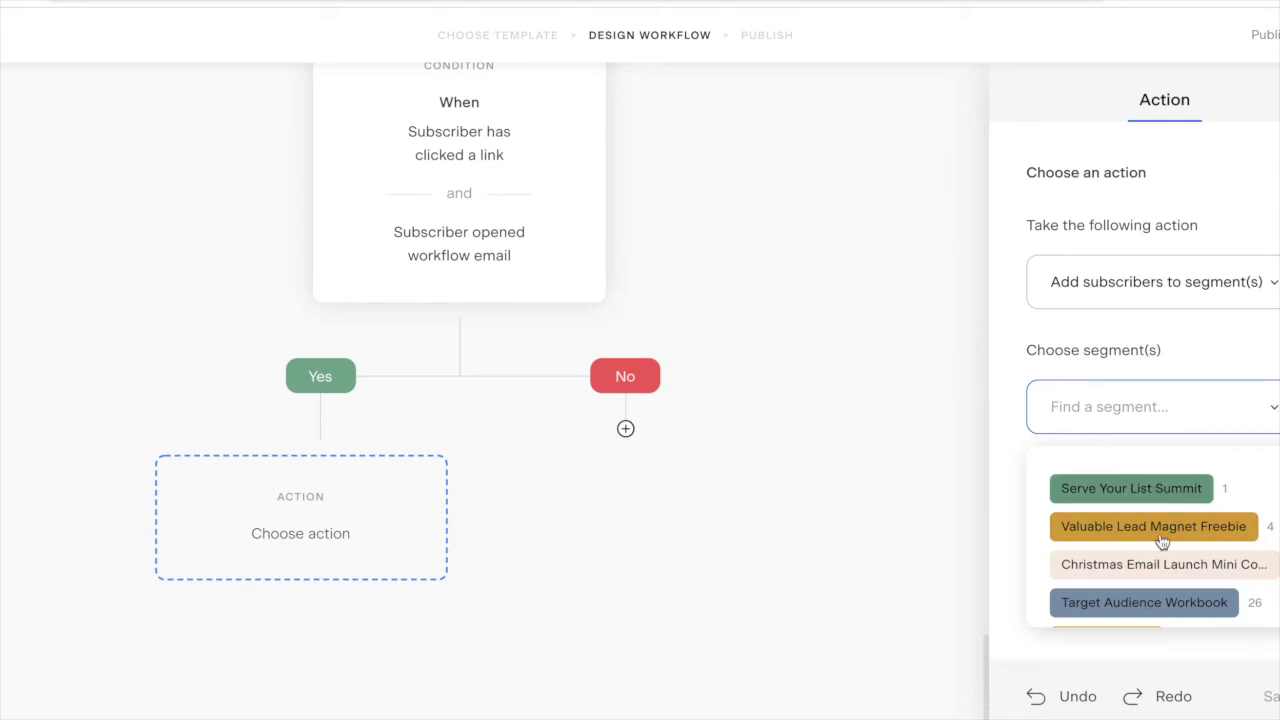
scroll(1162, 541, down, 2)
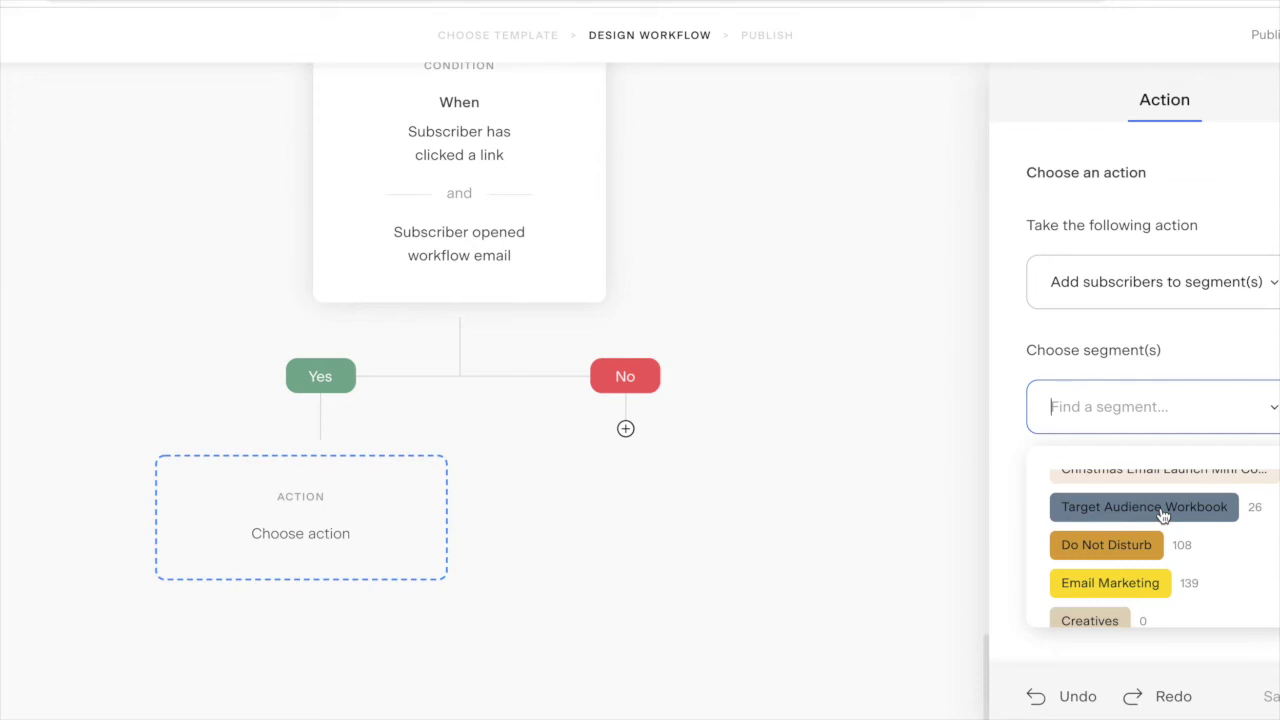
click(1163, 507)
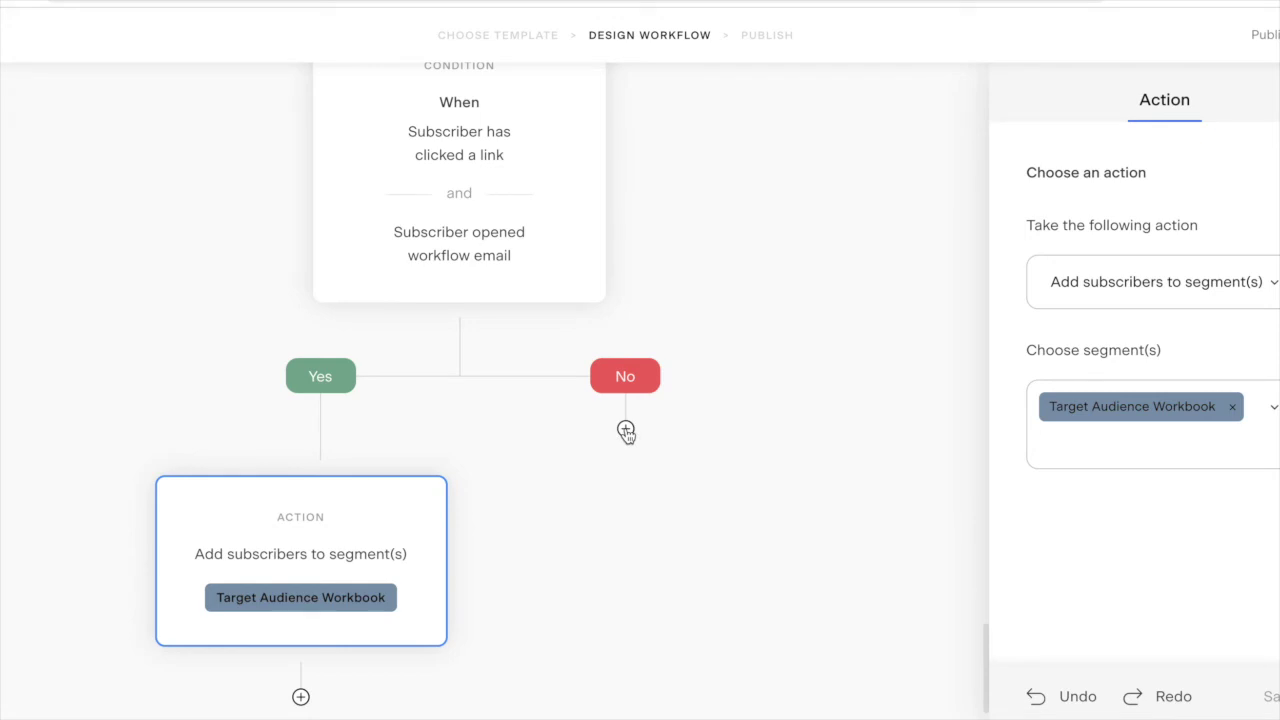
- Delete the condition after the final 2-day time delay together with its branches and the steps below
scroll(626, 430, up, 3)
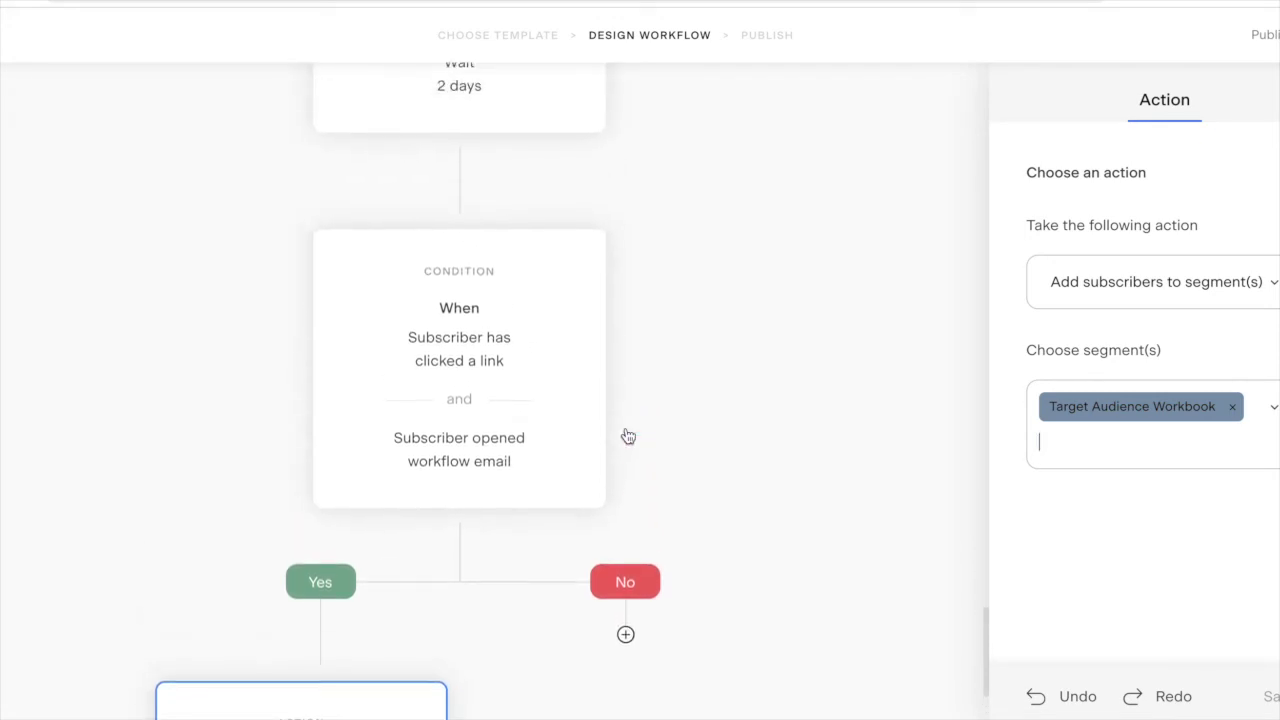
scroll(626, 436, up, 1)
mouse_move(586, 302)
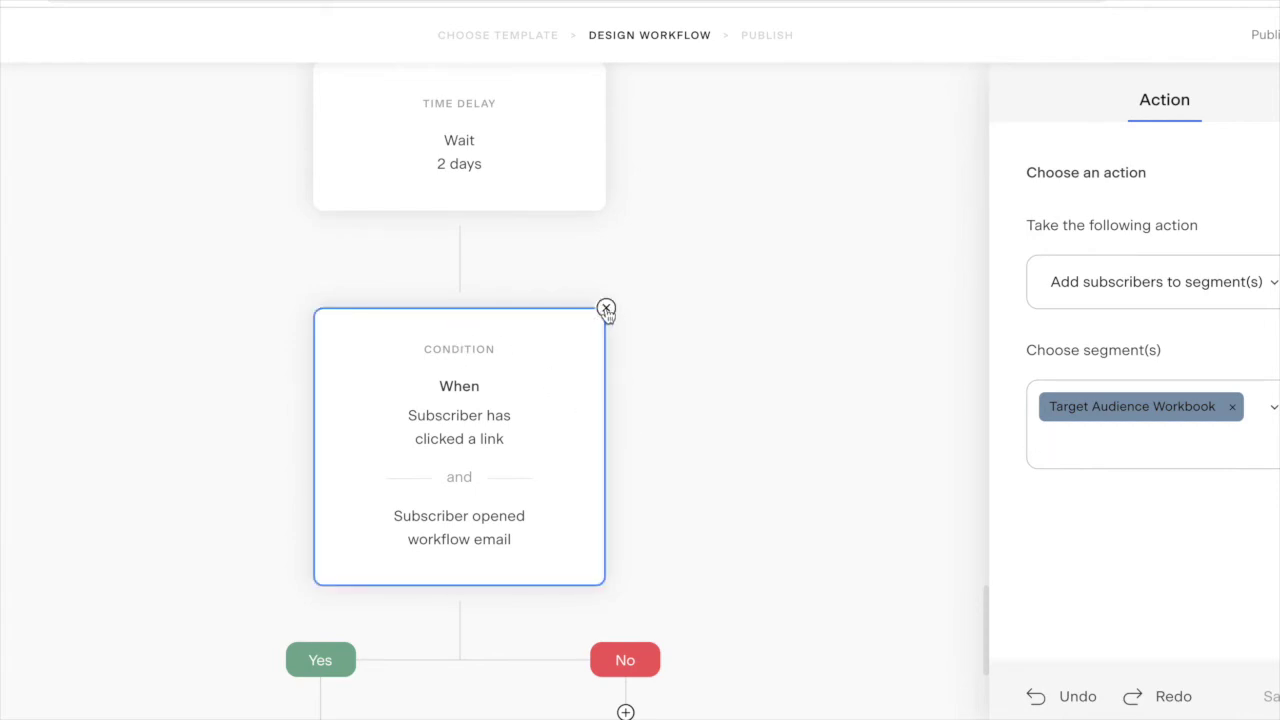
click(606, 310)
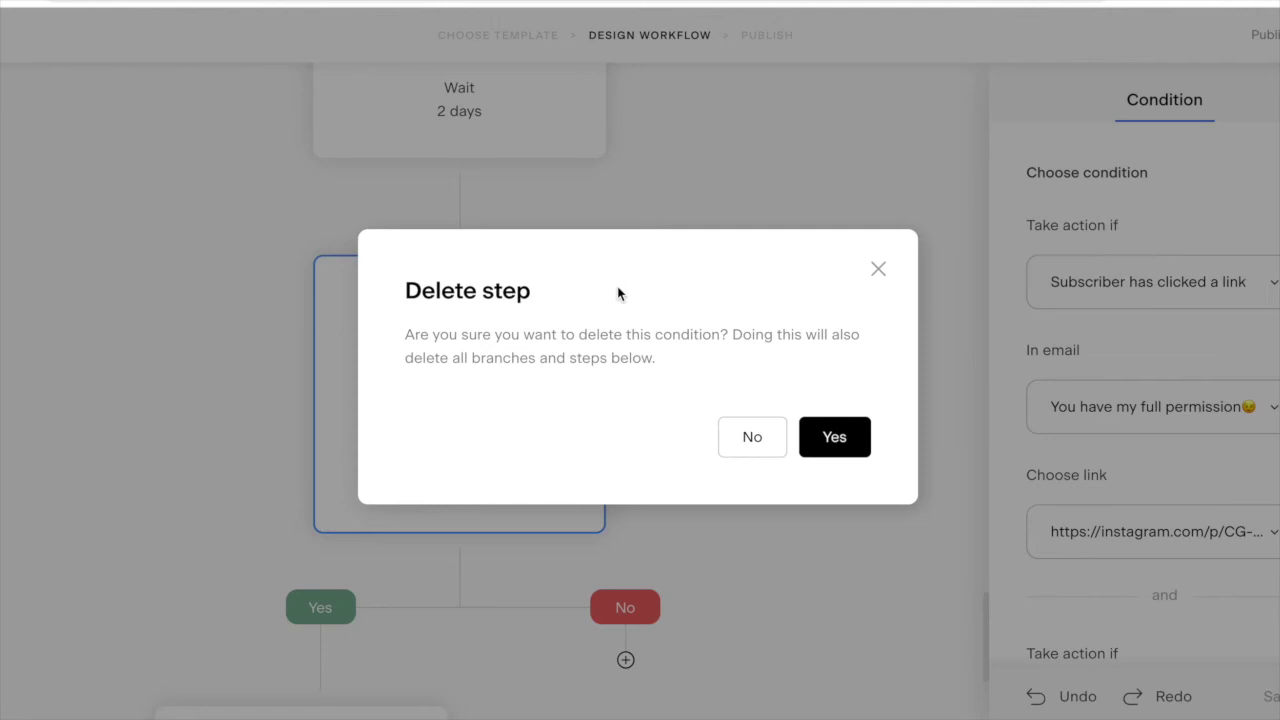
click(834, 437)
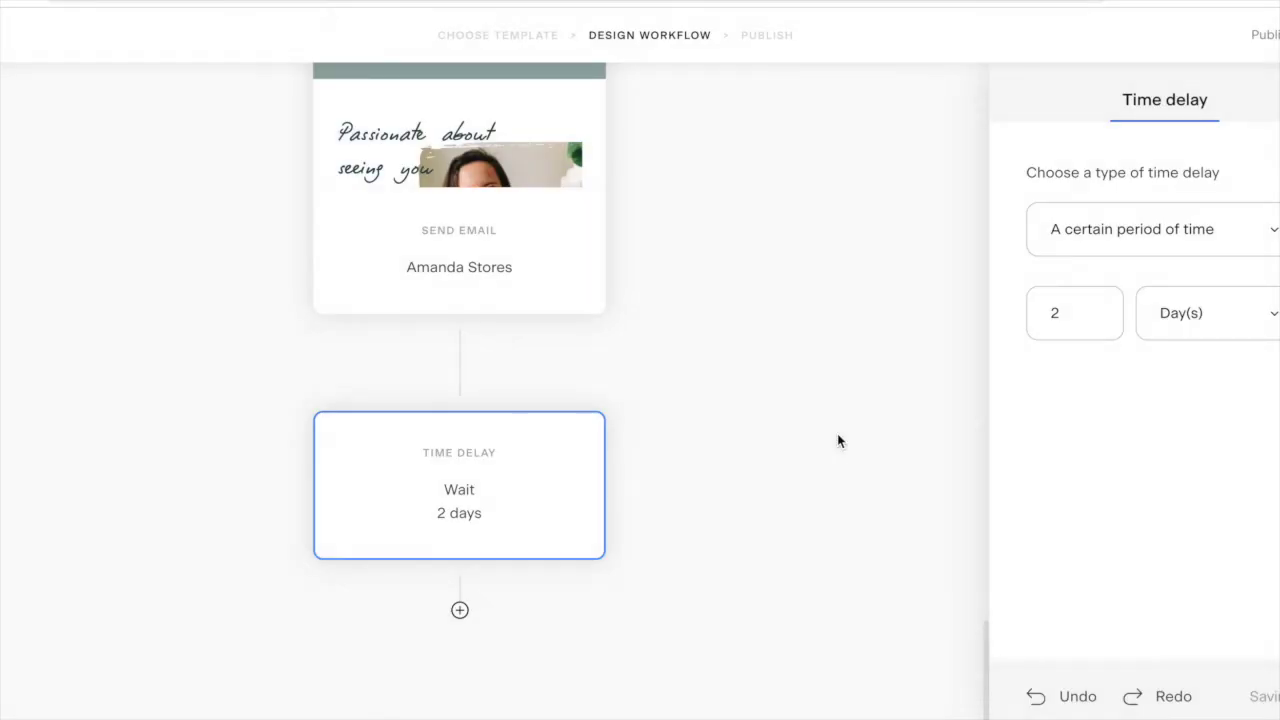
- Add an action after the final 2-day time delay that adds subscribers to the "Target Audience Workbook" segment
click(460, 610)
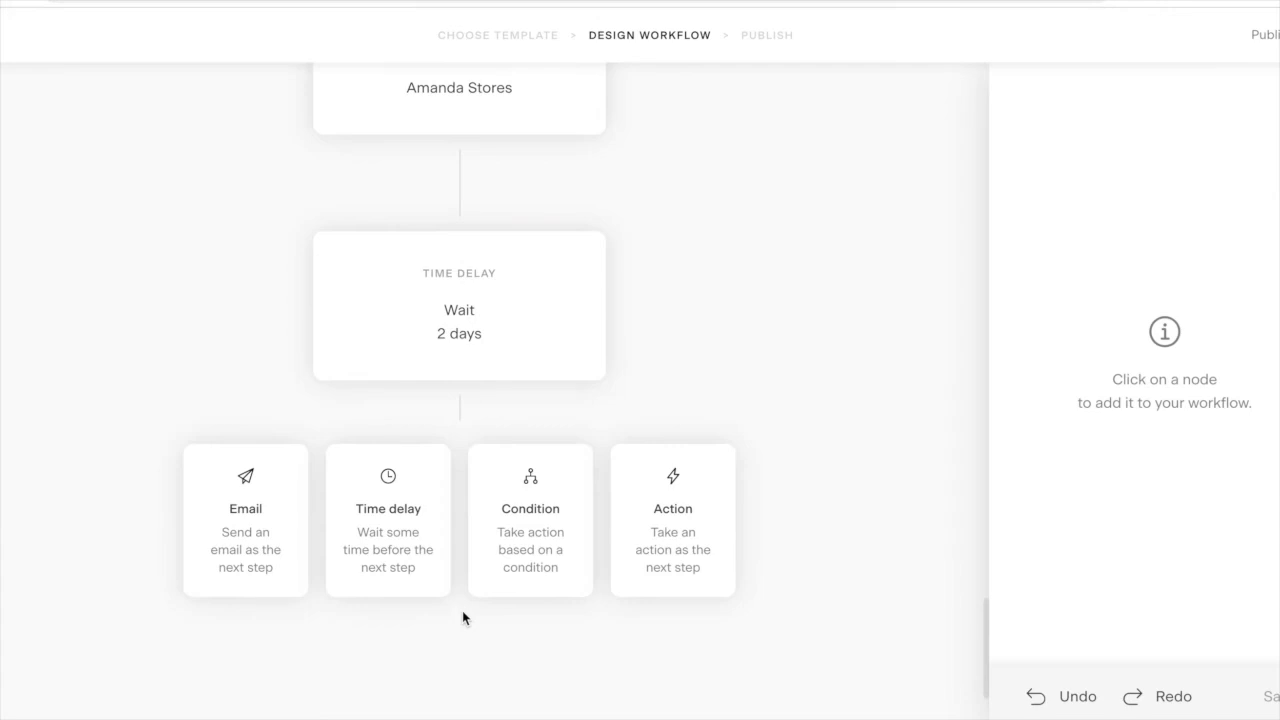
click(686, 522)
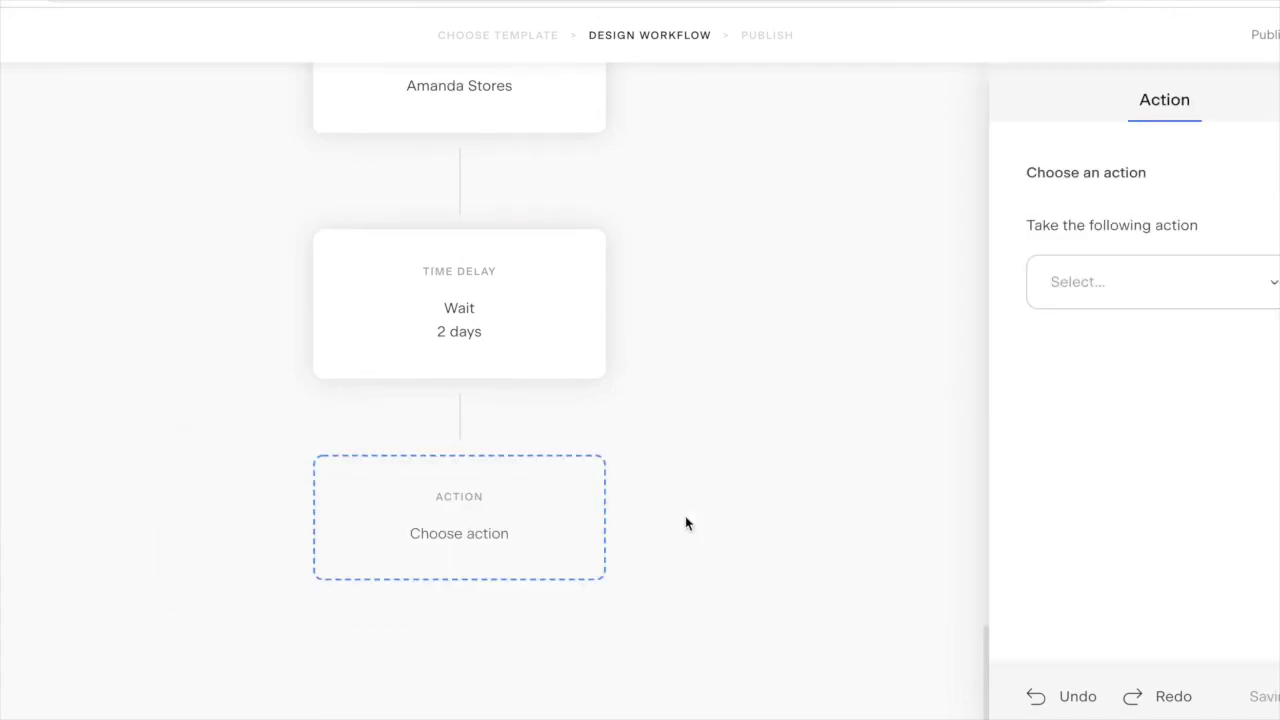
click(1187, 285)
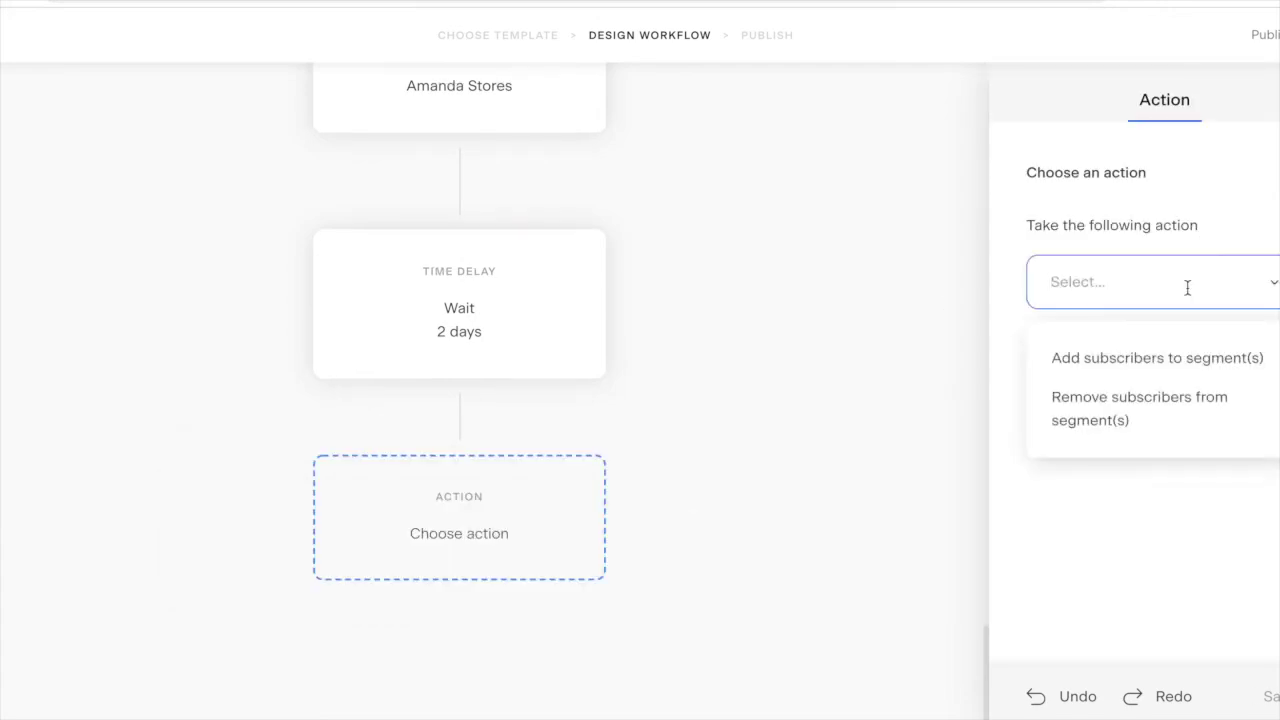
click(1163, 366)
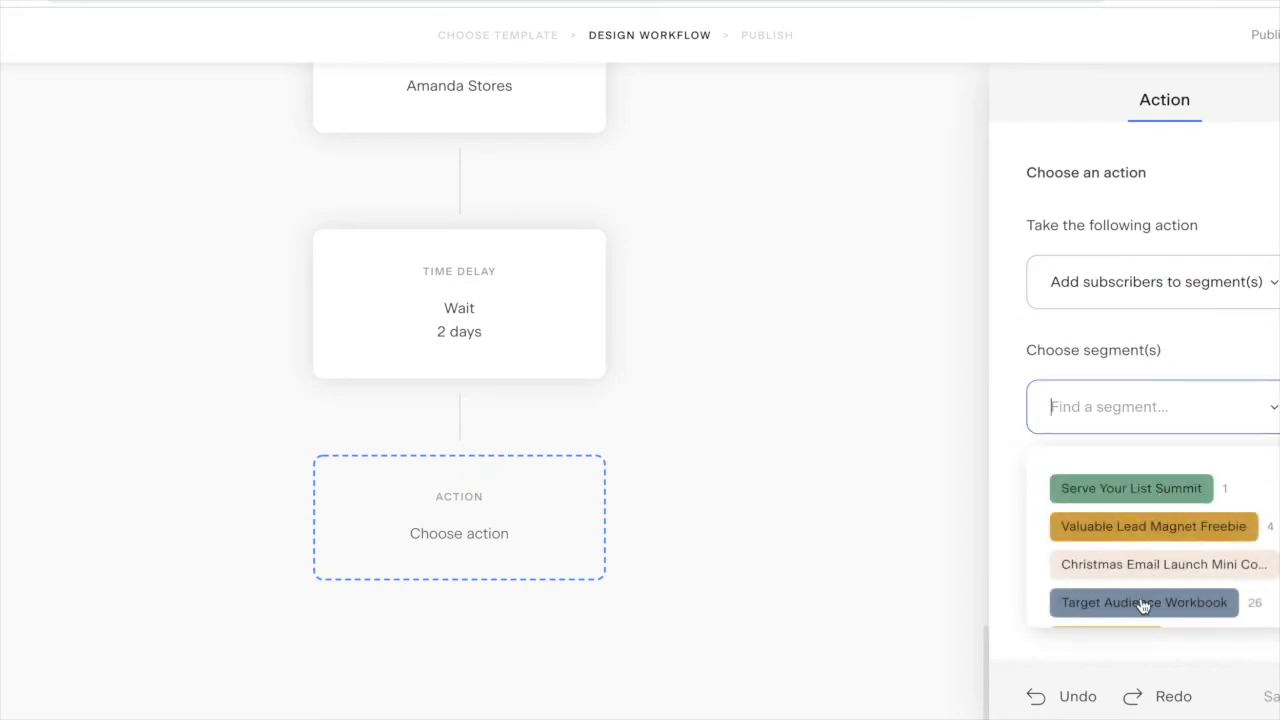
click(1143, 603)
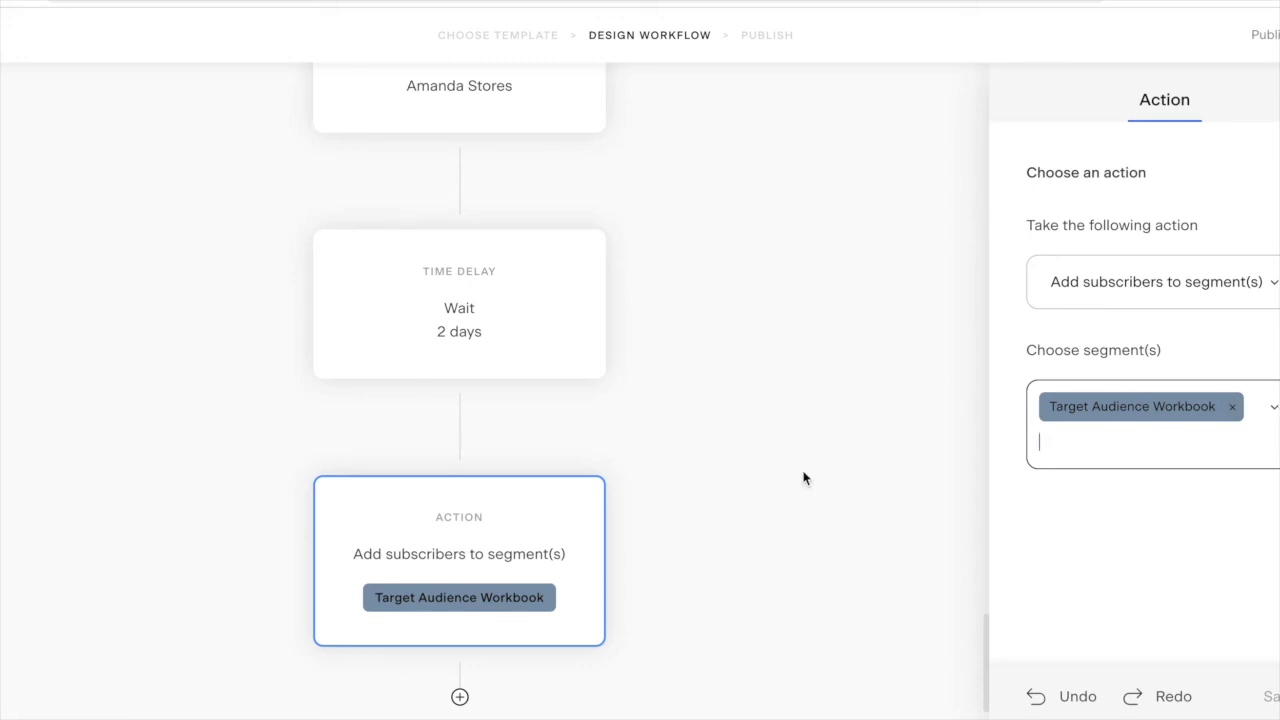
- Review the workflow's emails and time delays between the final segment action and the starting trigger
scroll(805, 478, up, 1)
scroll(805, 478, up, 5)
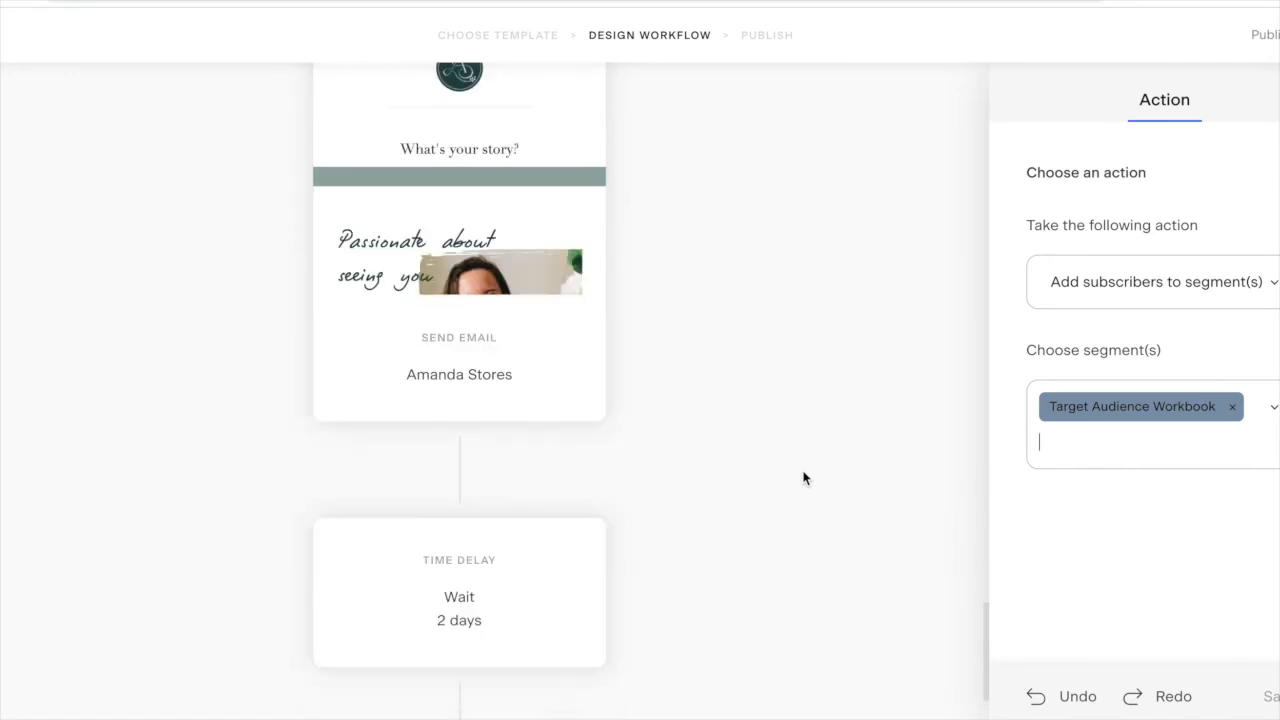
scroll(805, 478, up, 6)
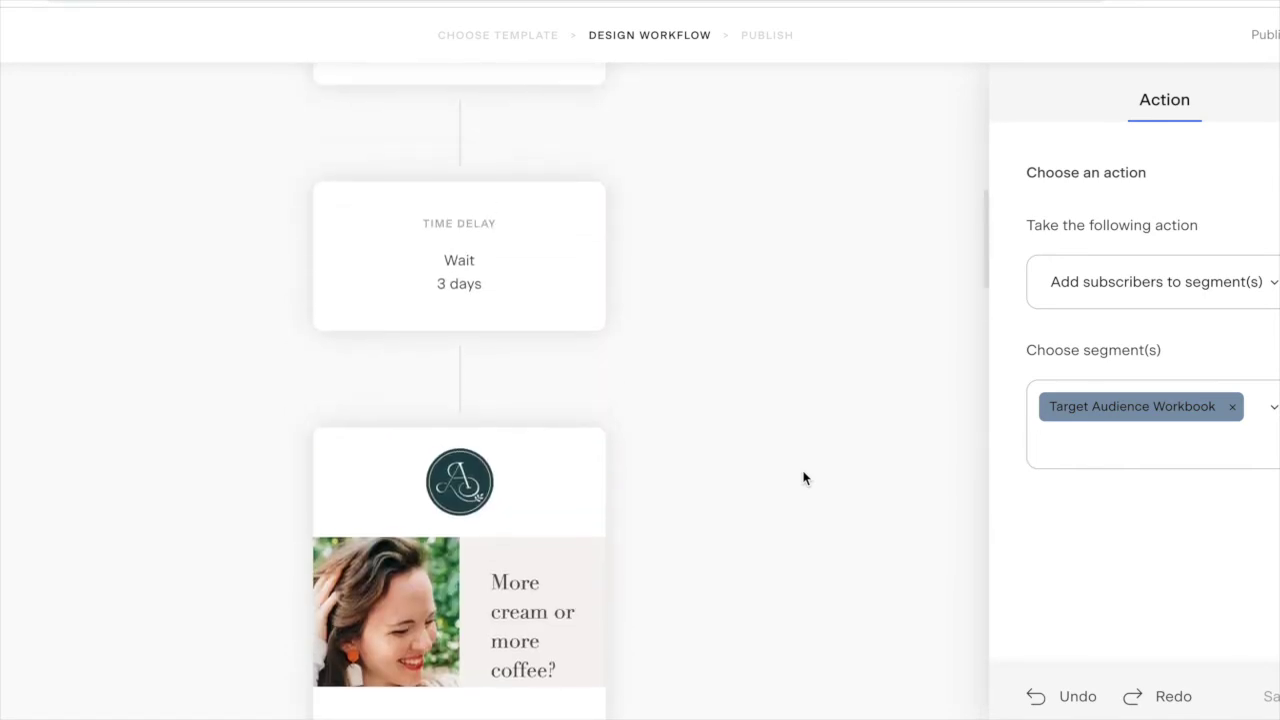
scroll(805, 478, down, 15)
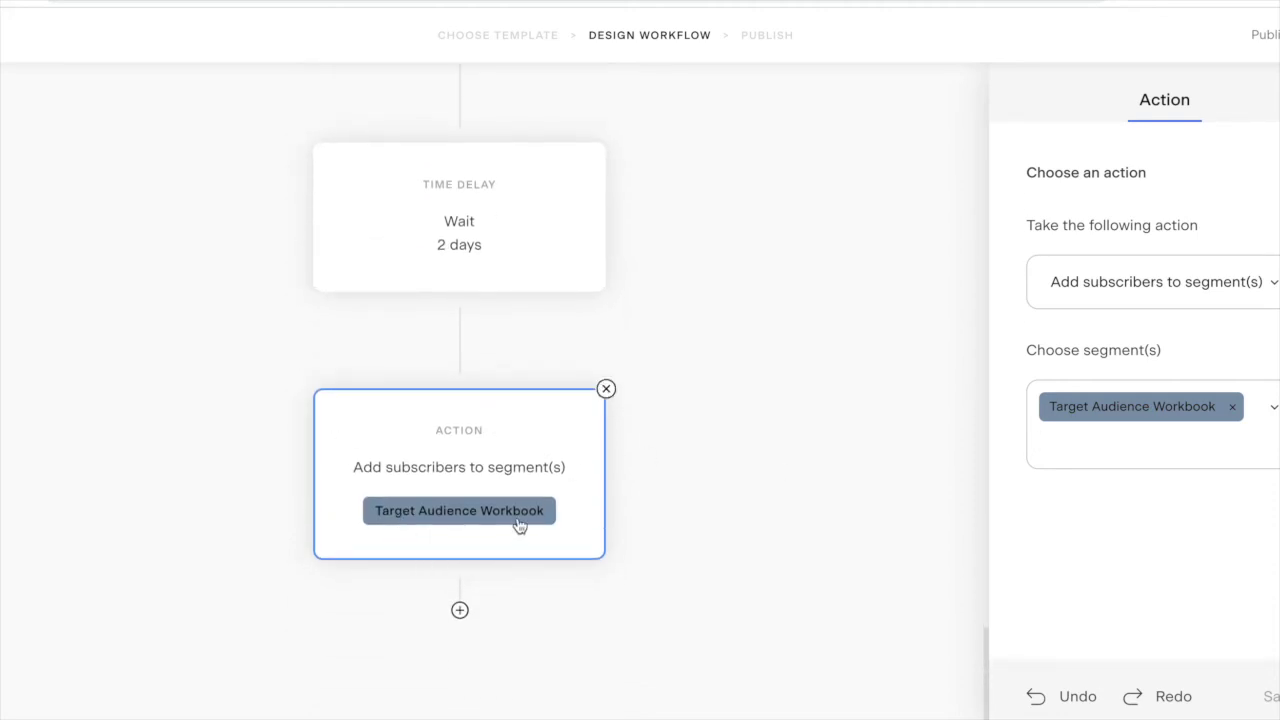
scroll(610, 495, up, 10)
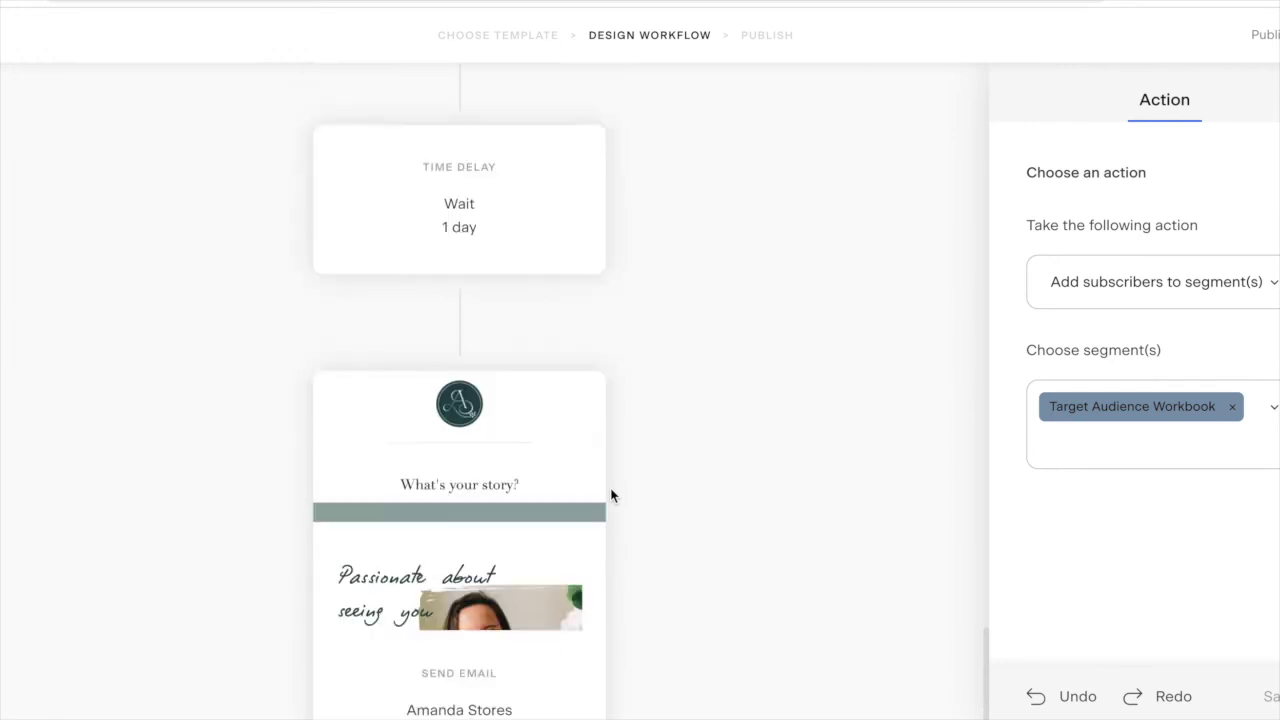
scroll(612, 495, up, 10)
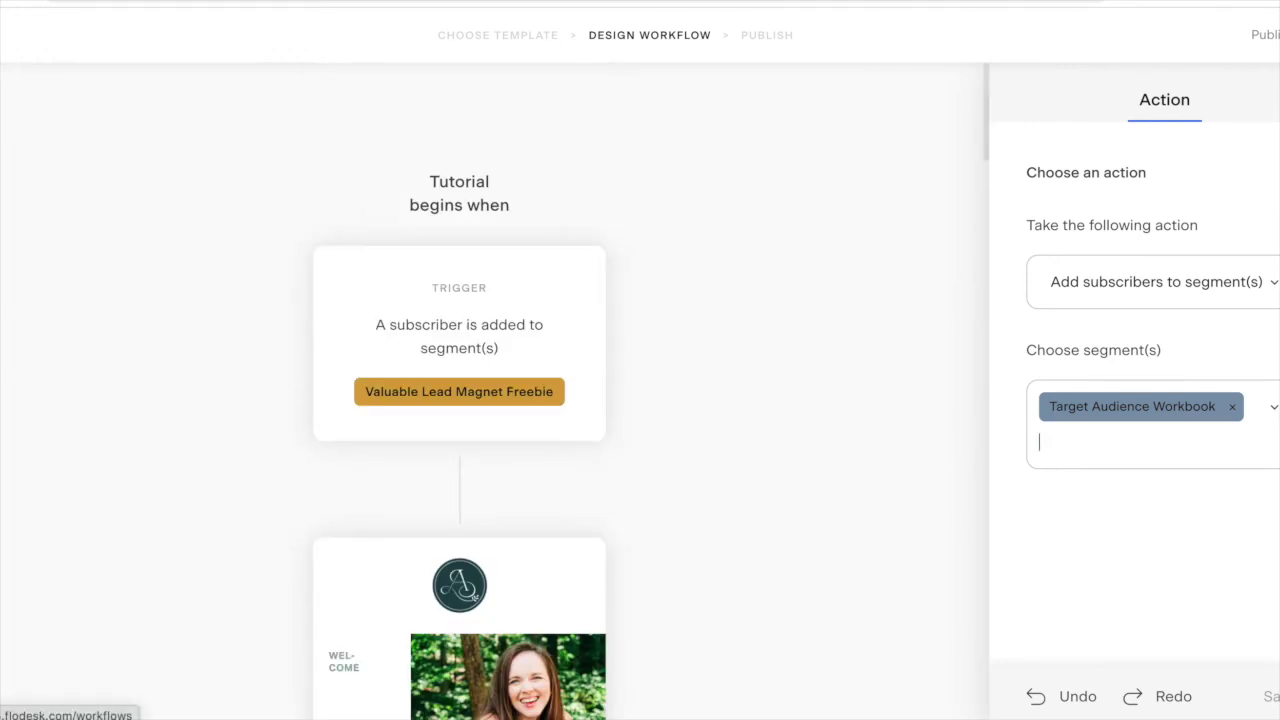
- Leave the Tutorial workflow, then pause the published "FREEBIE: Target Audience" workflow and open it for editing
click(30, 35)
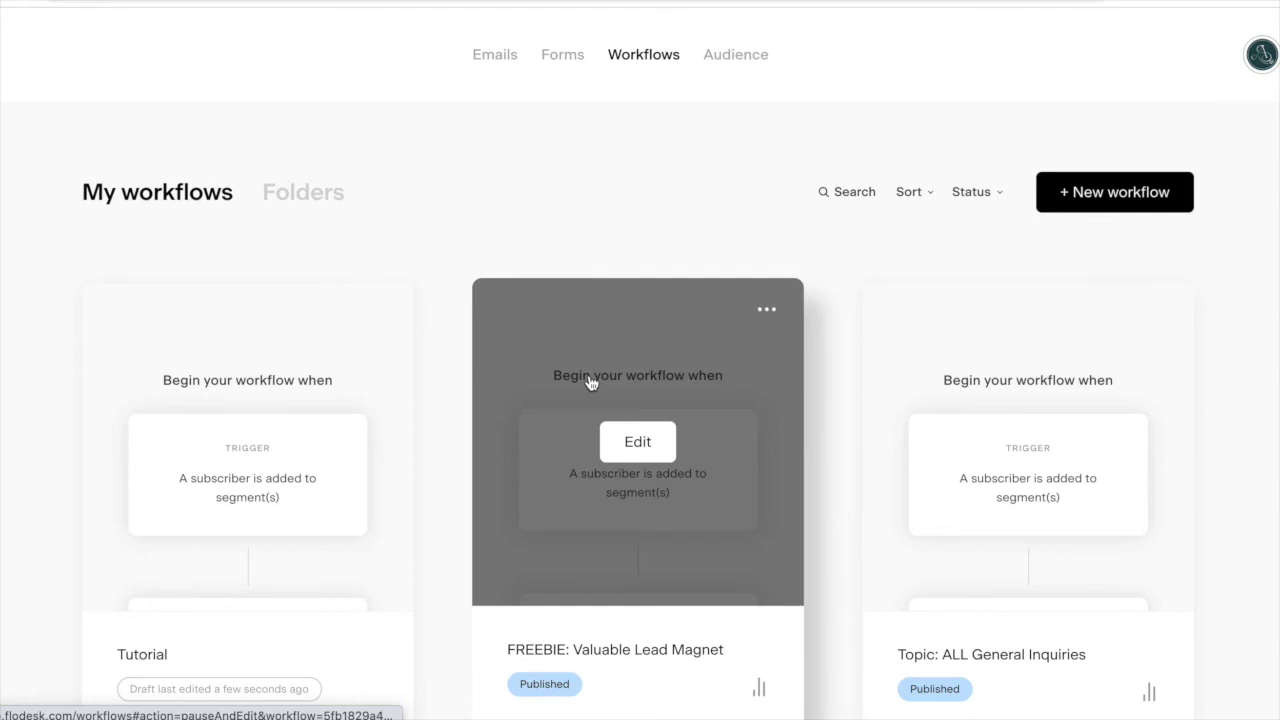
scroll(590, 383, down, 3)
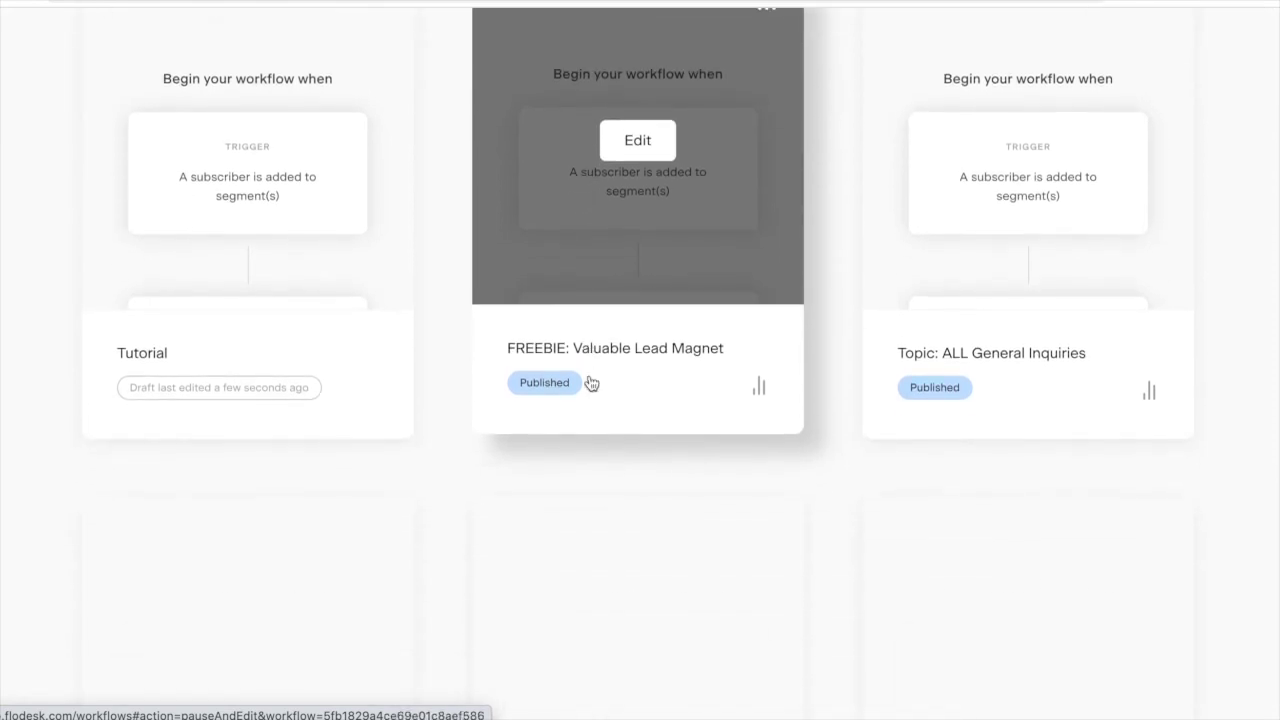
scroll(590, 380, down, 4)
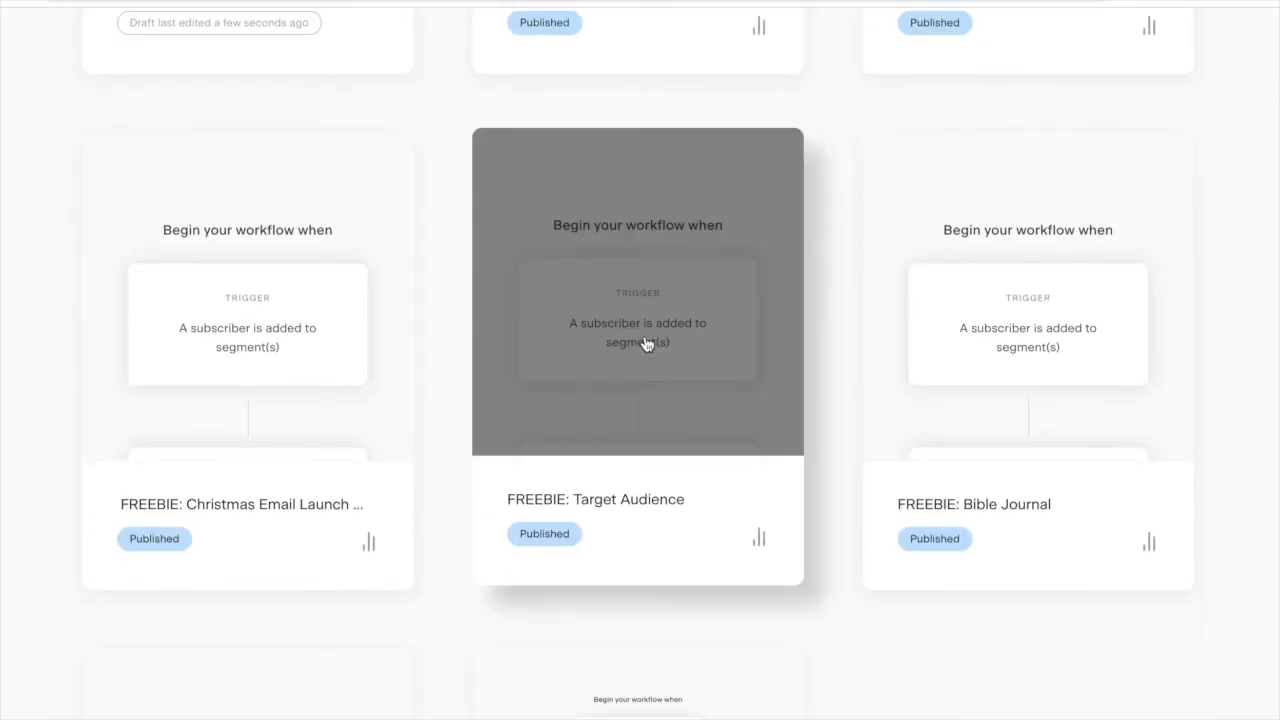
mouse_move(645, 311)
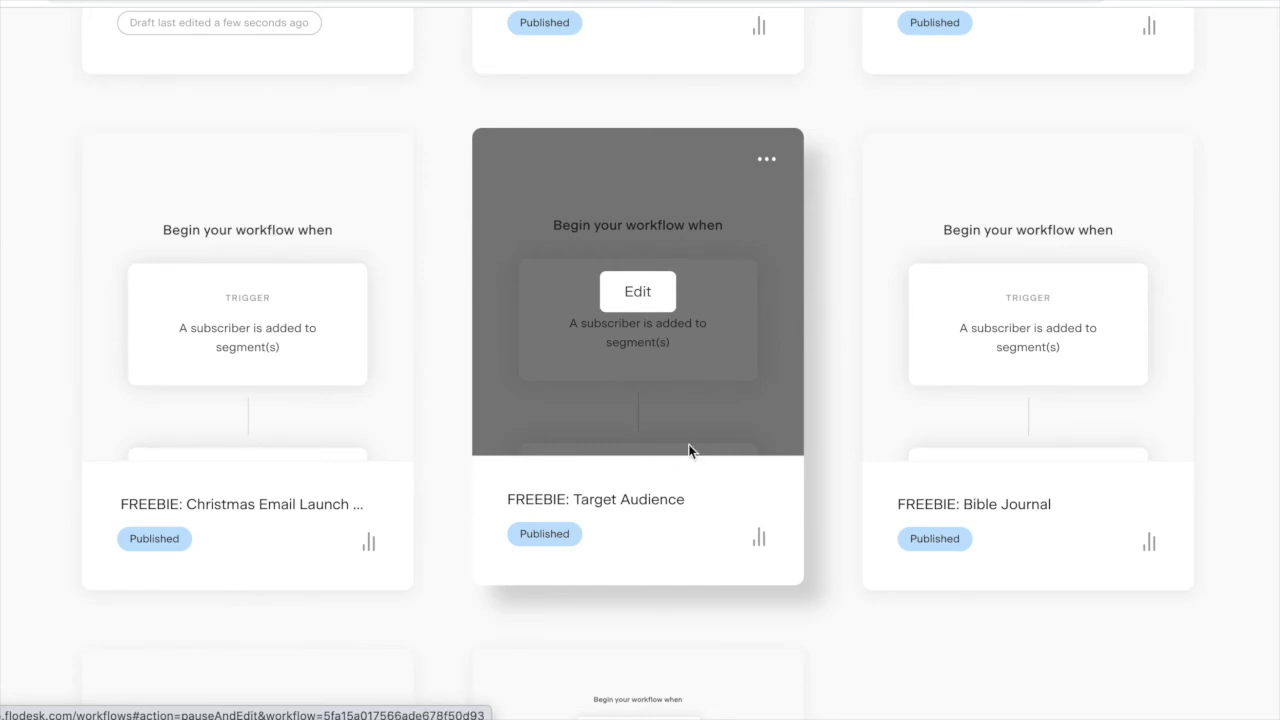
click(641, 300)
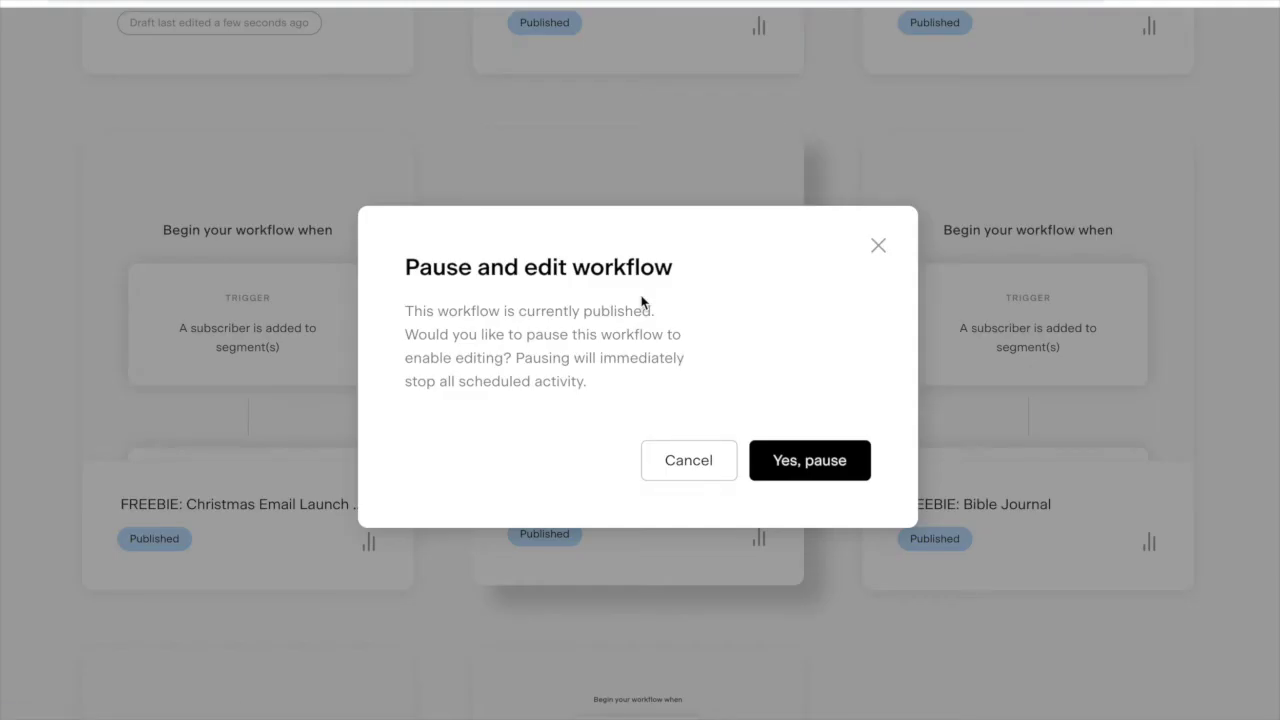
click(821, 461)
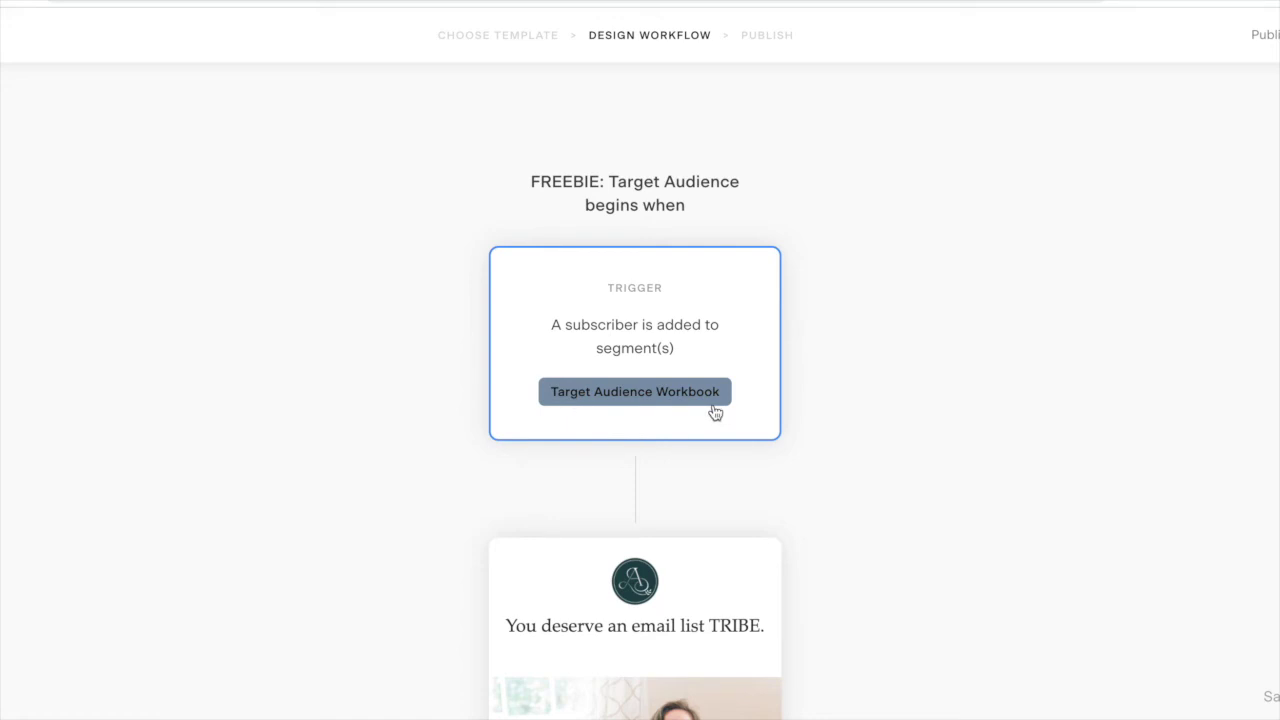
- Review the "FREEBIE: Target Audience" workflow from its trigger to its final segment action and return to the workflow list
scroll(746, 311, down, 5)
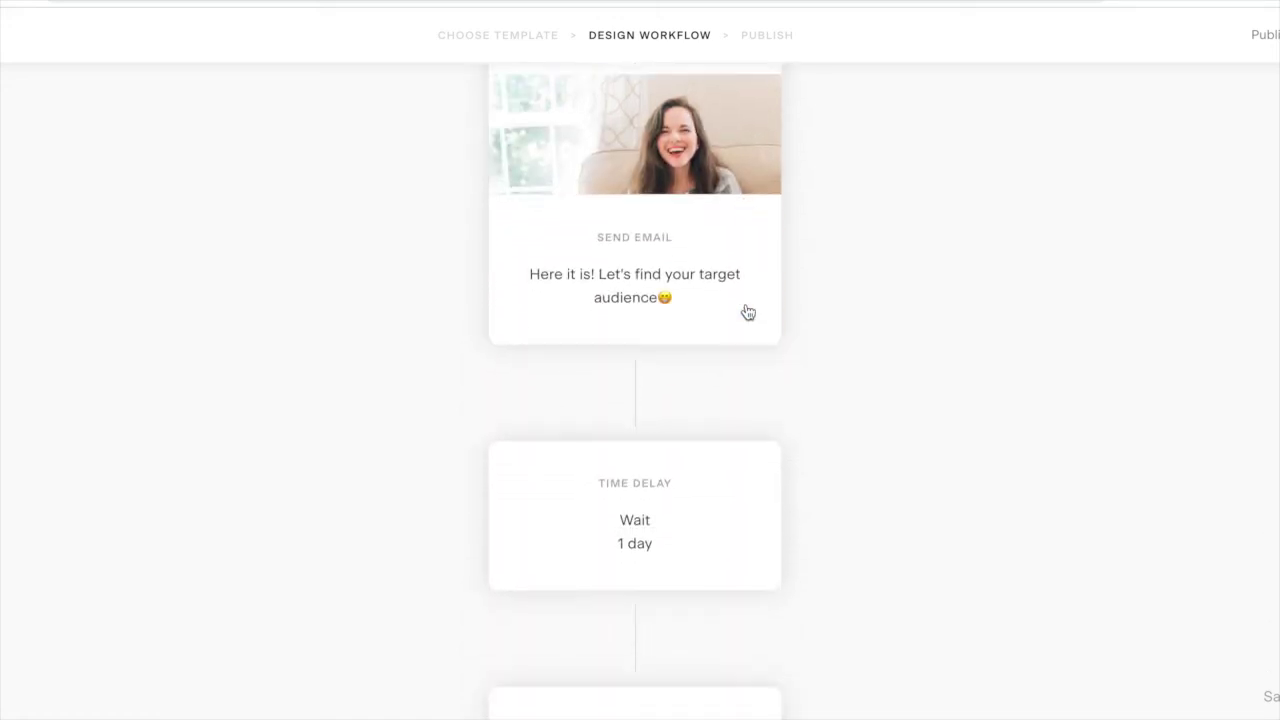
scroll(748, 311, down, 3)
scroll(746, 311, up, 1)
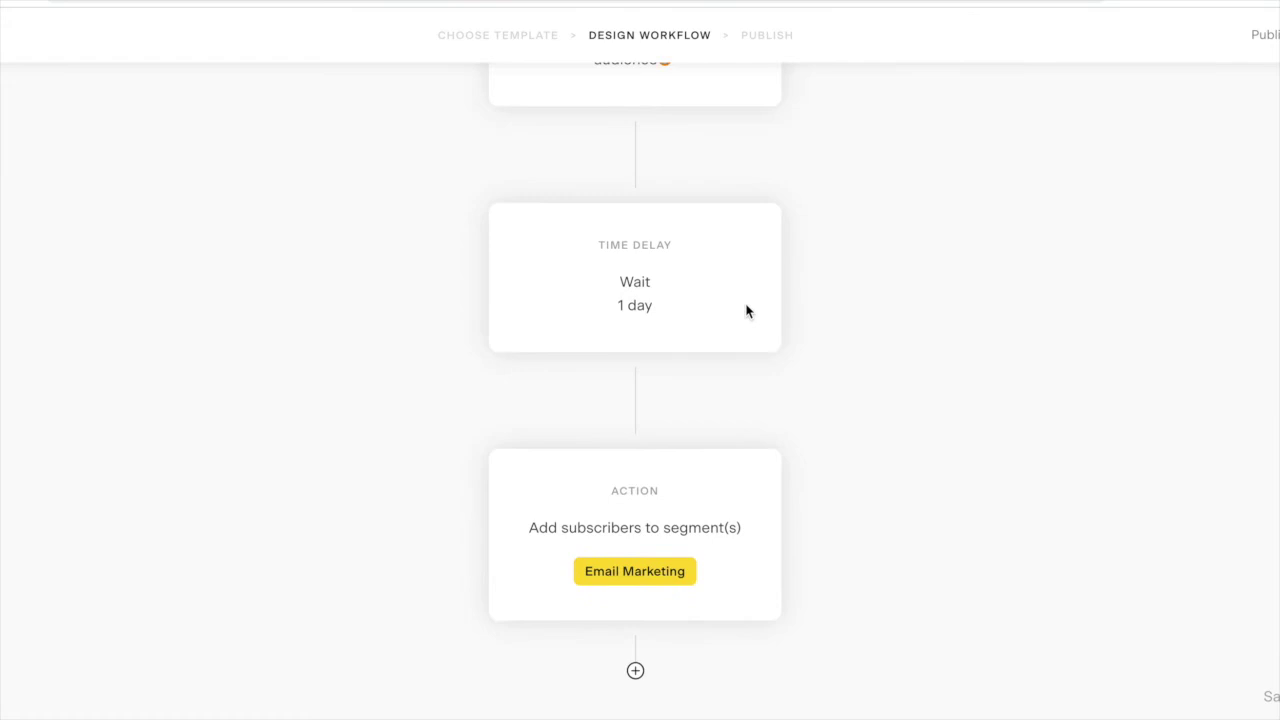
scroll(746, 310, up, 8)
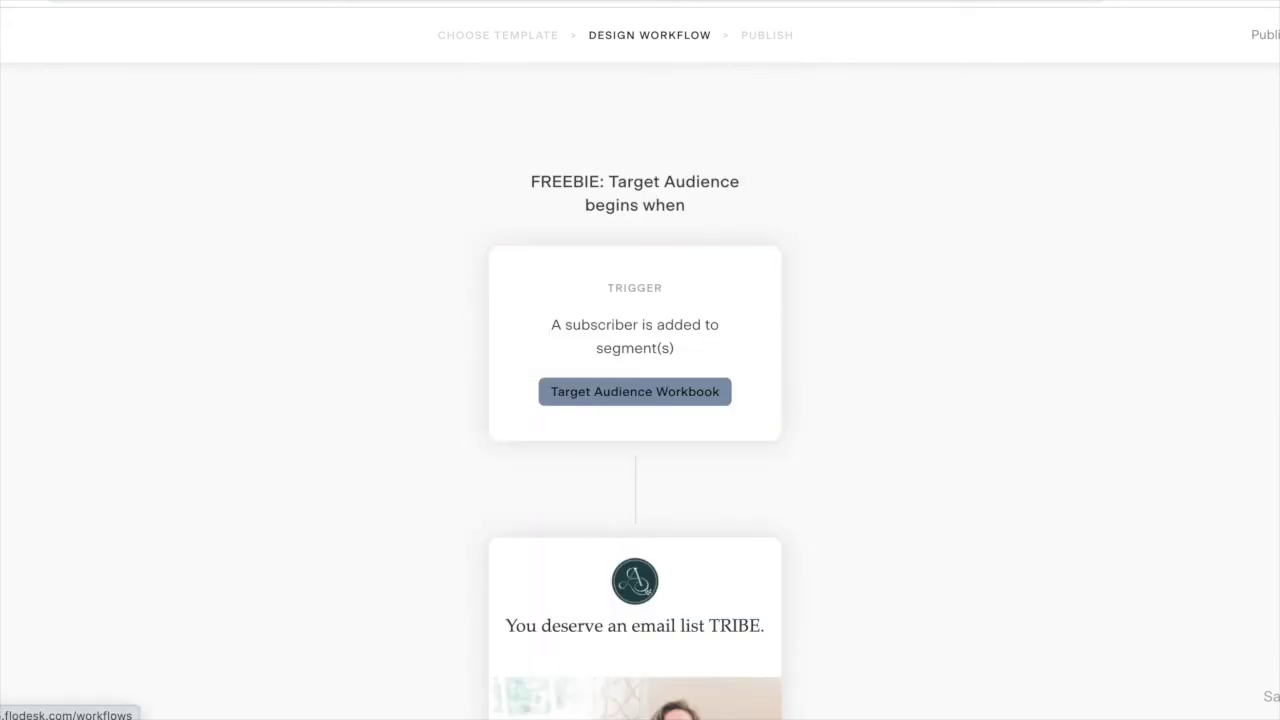
click(150, 50)
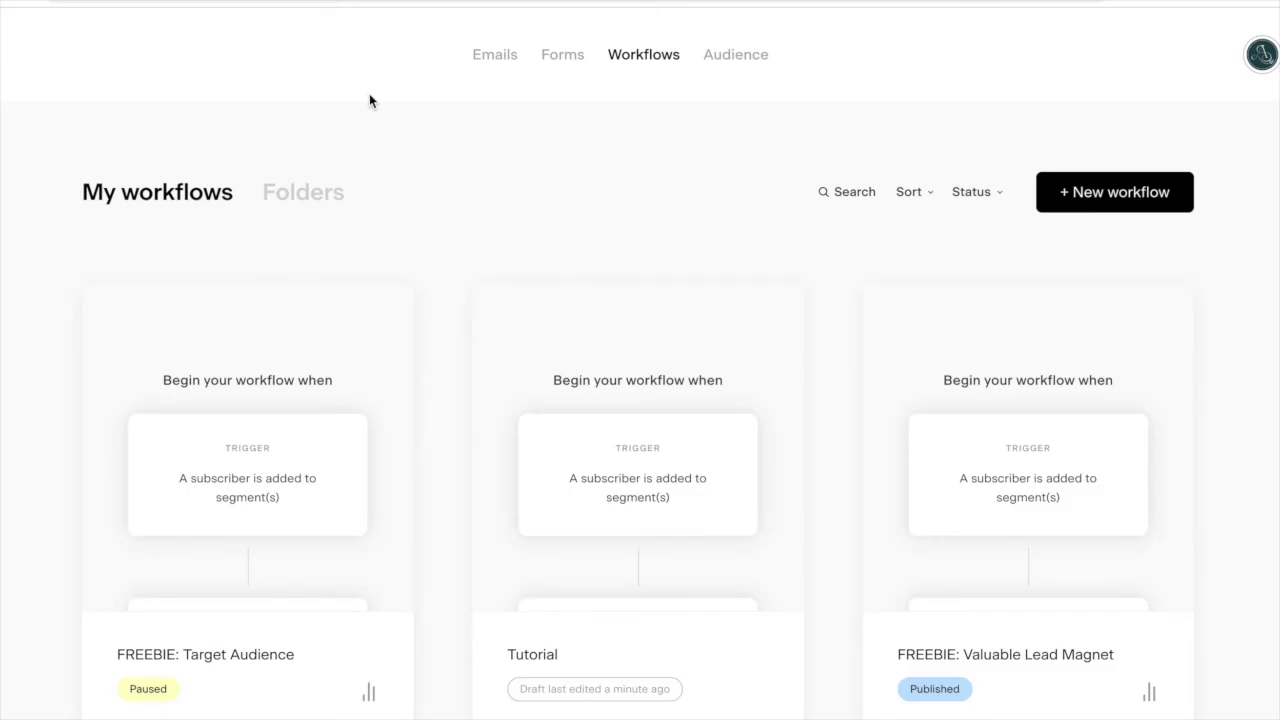
- Look at the workflow folders section and return to the list of all workflows
click(313, 197)
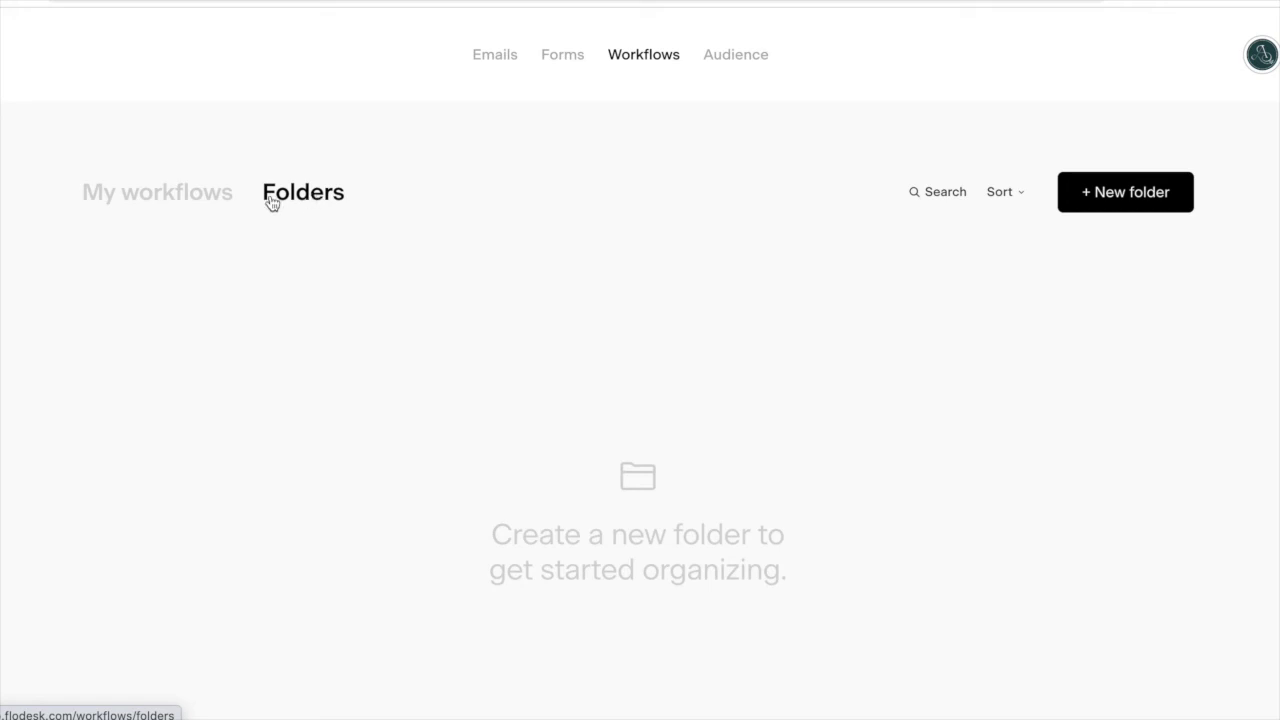
click(195, 204)
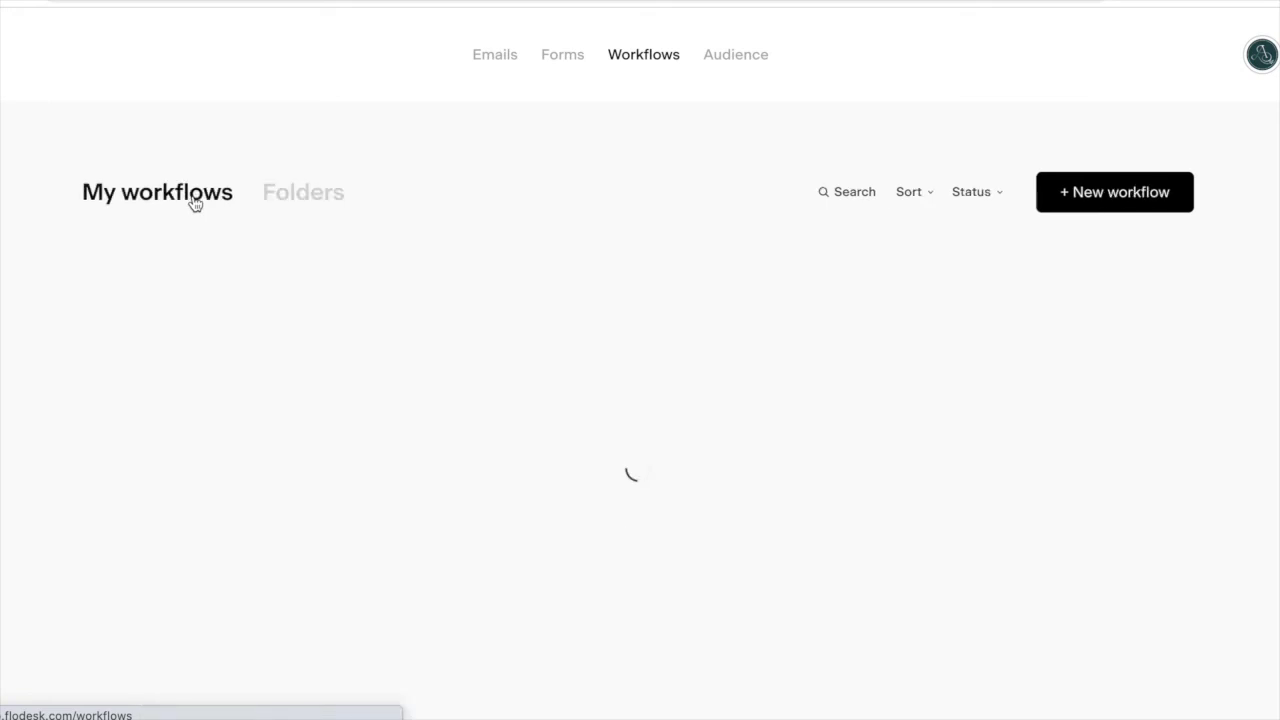
mouse_move(378, 386)
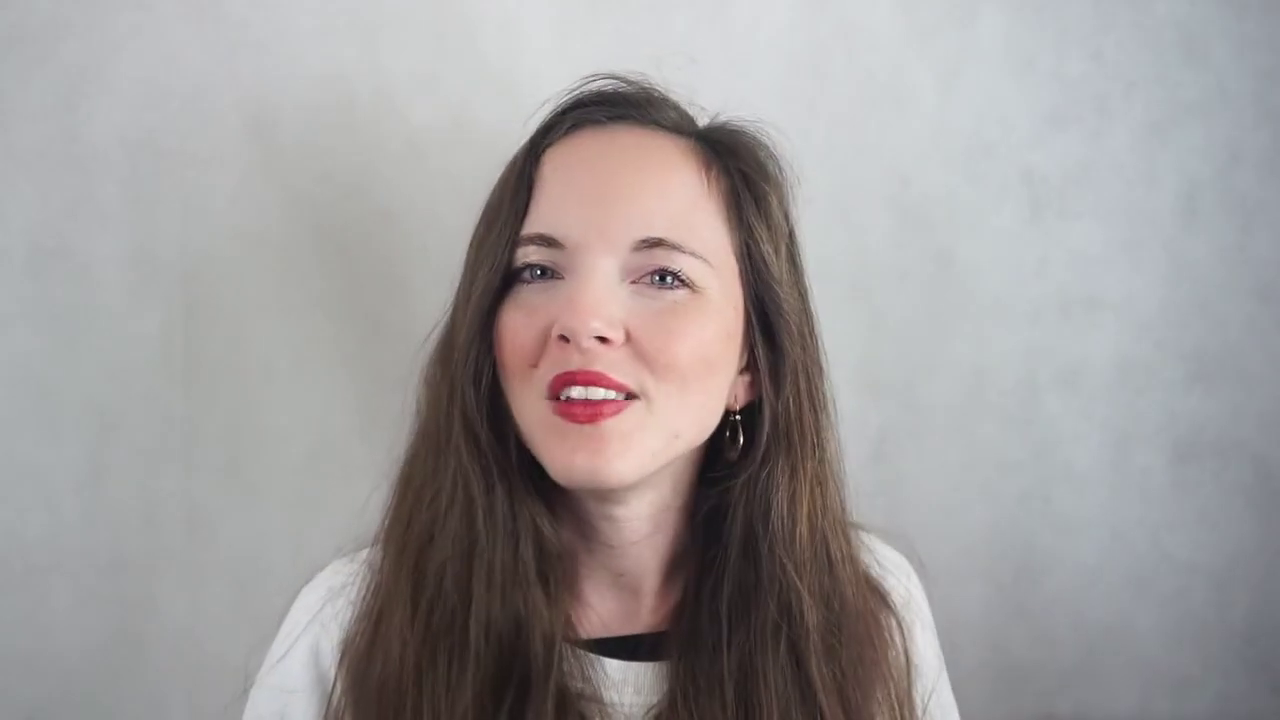